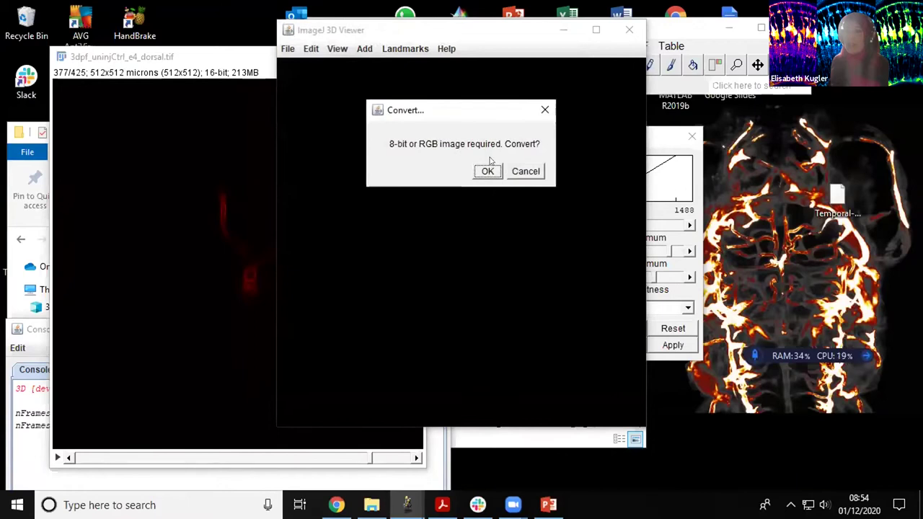
# - View the vessel volume in the enlarged 3D Viewer, restore the window and close the viewer
pyautogui.click(596, 30)
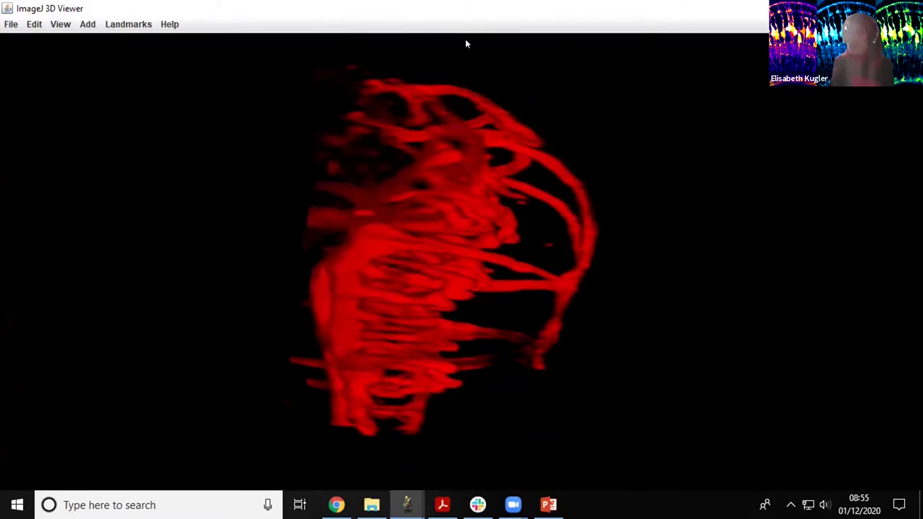
pyautogui.press('super+Down')
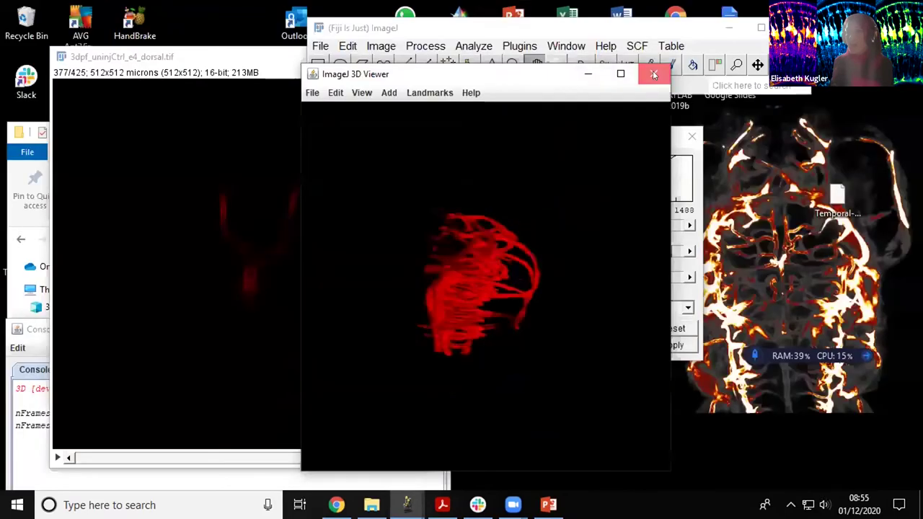
pyautogui.press('super+Down')
# - Check the image properties of 3dpf_uninjCtrl_e4_dorsal.tif without changing them, and browse the stack to slice 289
pyautogui.click(383, 45)
pyautogui.click(401, 126)
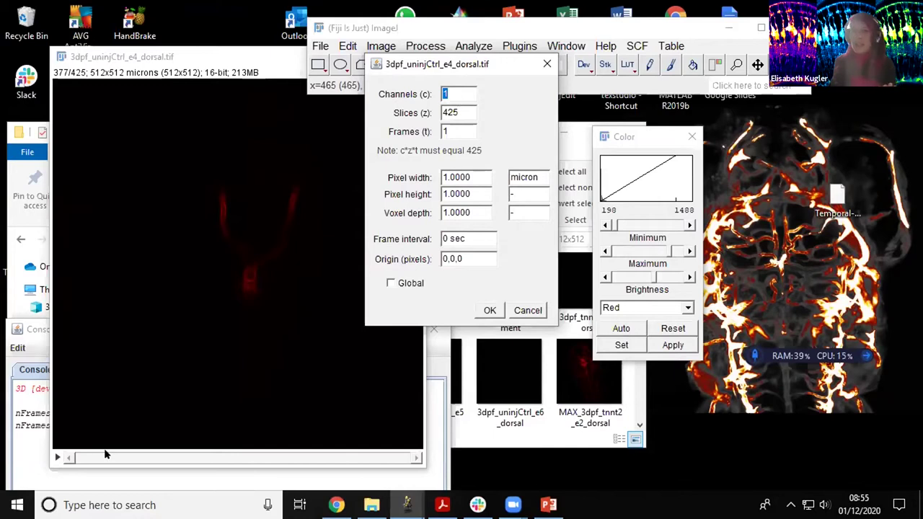
pyautogui.click(547, 63)
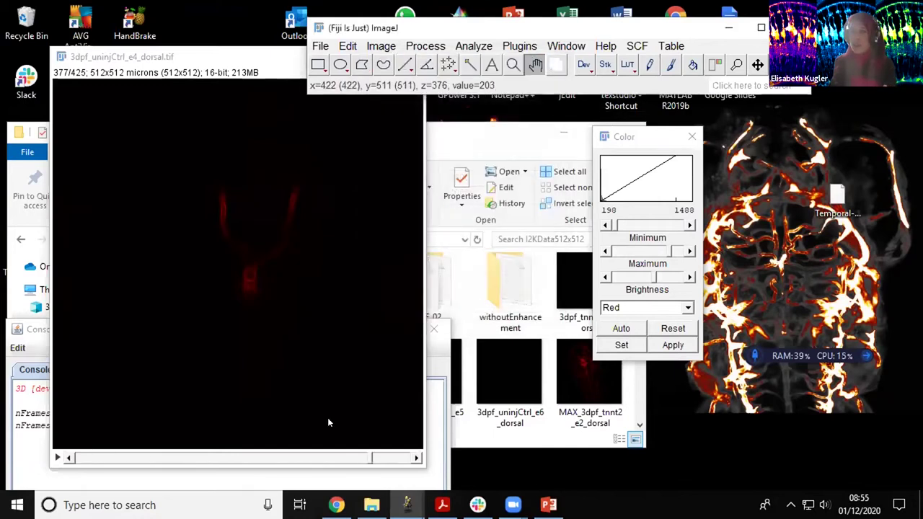
pyautogui.moveTo(371, 460); pyautogui.dragTo(300, 413)
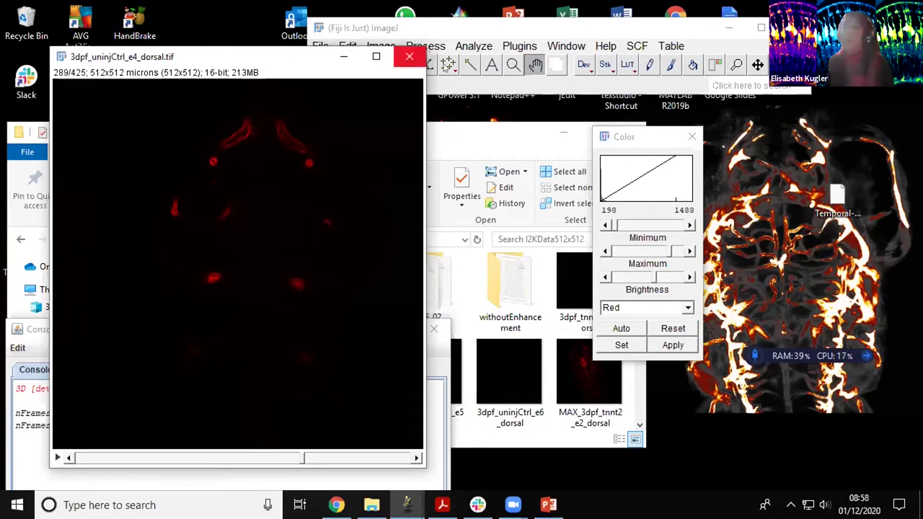
# - Close the stack, reload 3dpf_uninjCtrl_e4_dorsal.tif from the I2KData512x512 folder and go to slice 86
pyautogui.click(397, 56)
pyautogui.click(336, 136)
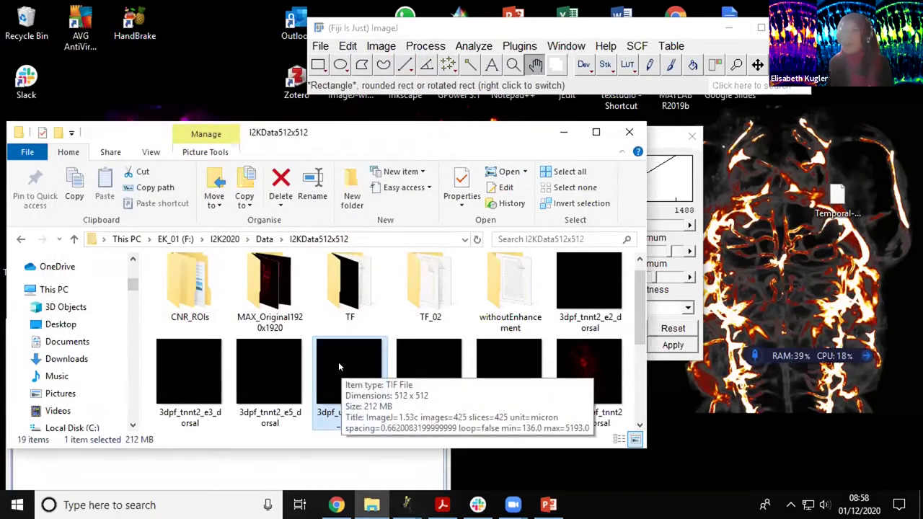
pyautogui.moveTo(335, 366); pyautogui.dragTo(421, 64)
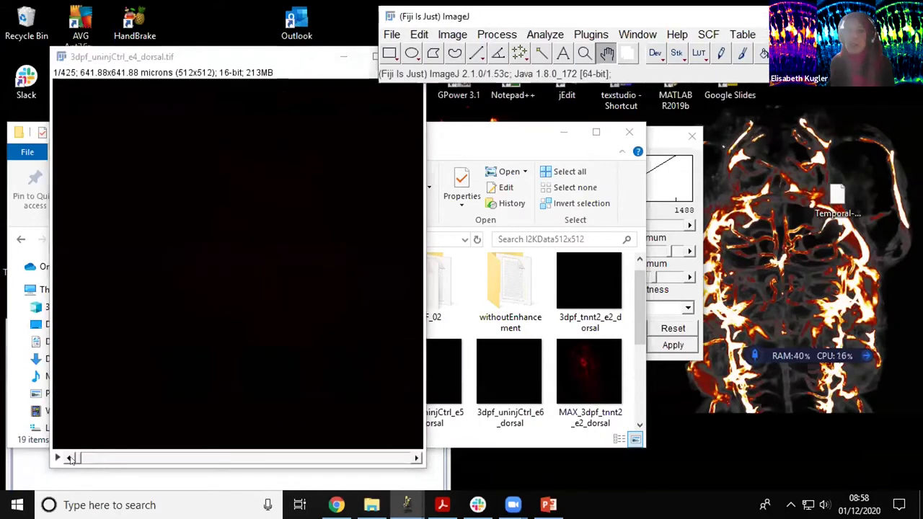
pyautogui.moveTo(82, 457); pyautogui.dragTo(148, 458)
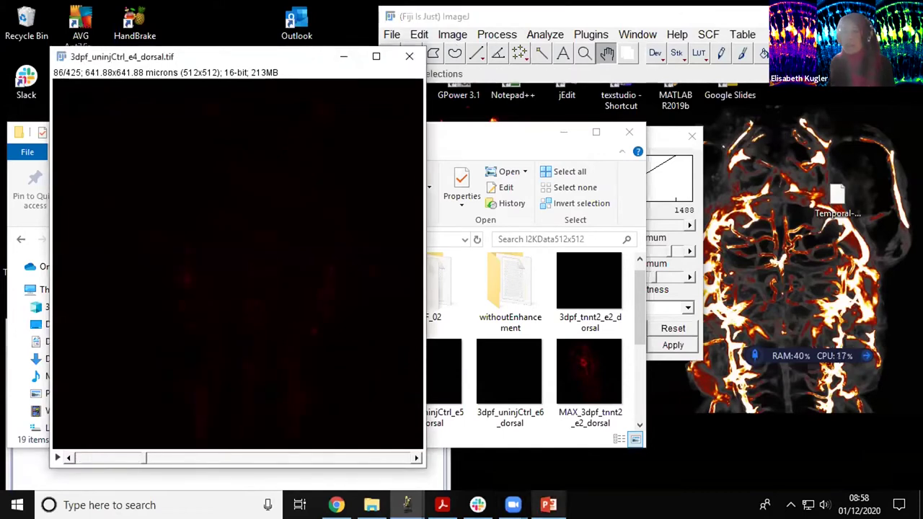
# - Check the "Tutorial Outline (1) Understanding" slide in PowerPoint, return to ImageJ and reposition the stack window
pyautogui.click(552, 505)
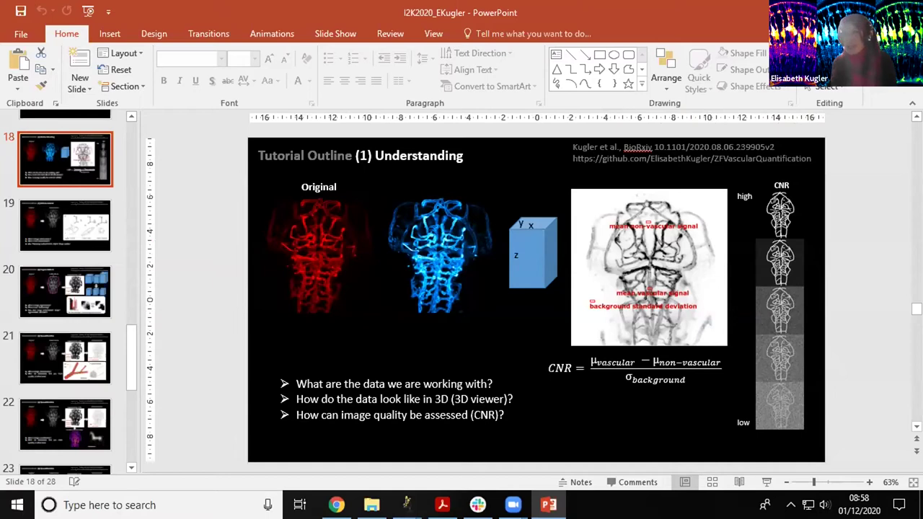
pyautogui.hotkey('alt', 'Tab')
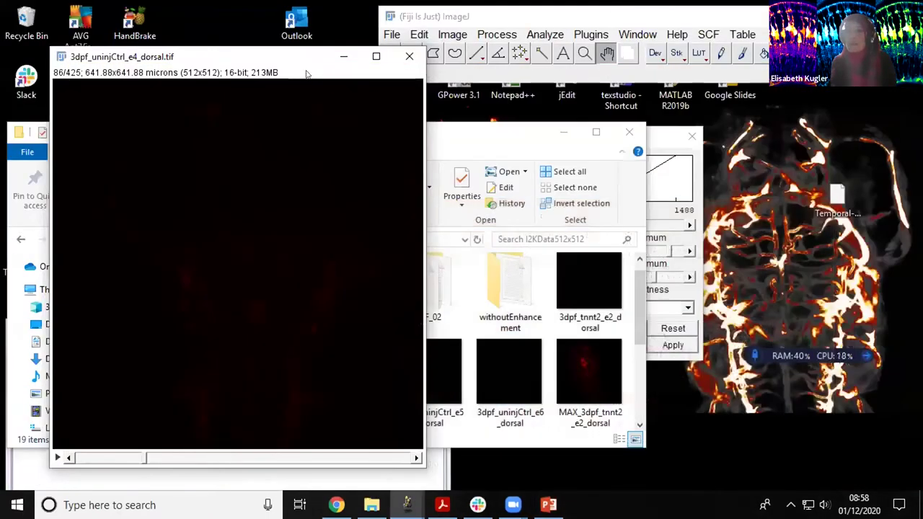
pyautogui.moveTo(336, 71); pyautogui.dragTo(391, 69)
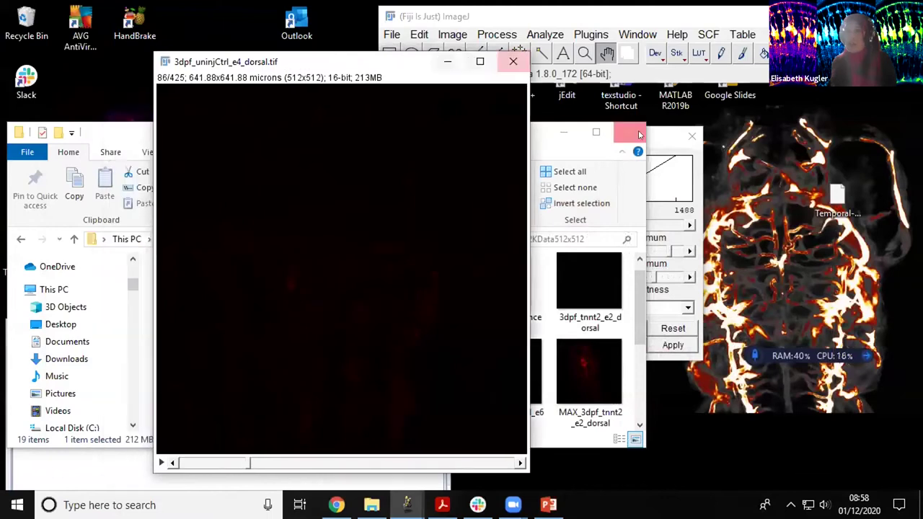
pyautogui.click(186, 43)
pyautogui.click(157, 31)
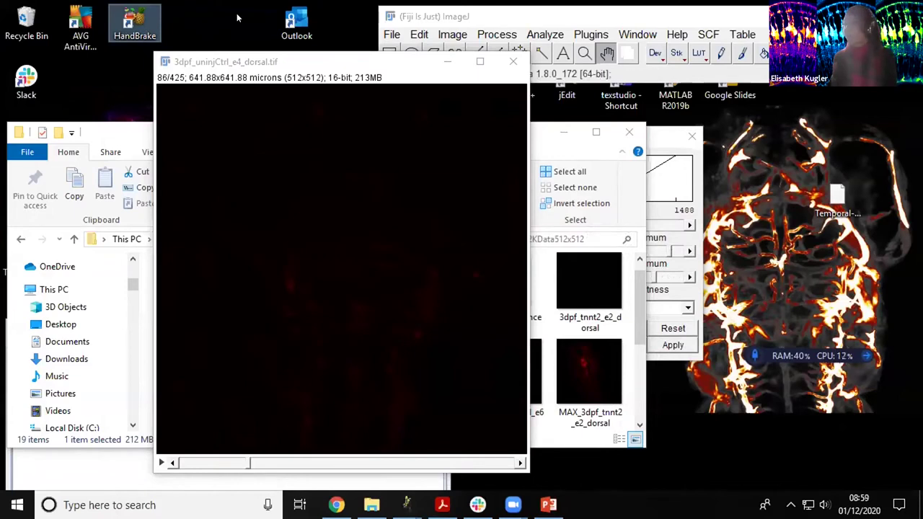
pyautogui.moveTo(238, 61); pyautogui.dragTo(156, 56)
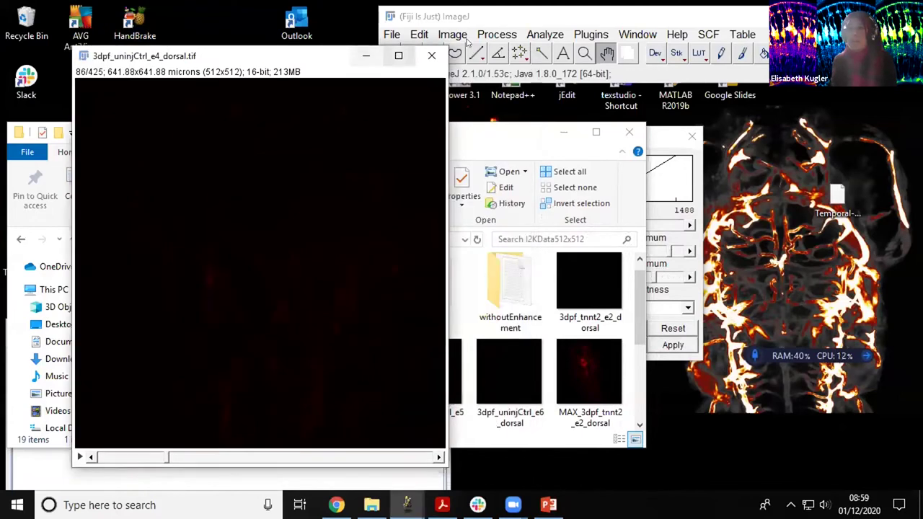
# - Brighten the stack's red channel with automatic Color Balance and set the display maximum to 1147
pyautogui.click(452, 34)
pyautogui.moveTo(491, 77)
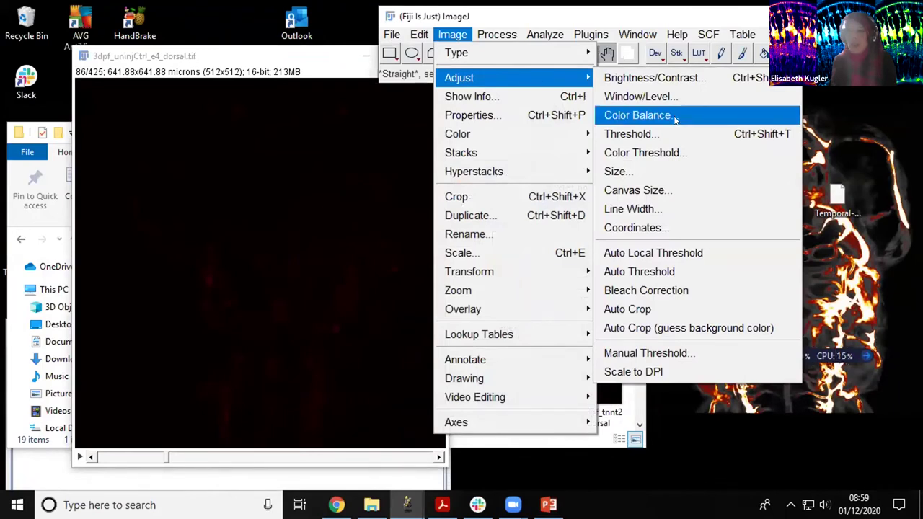
pyautogui.click(628, 116)
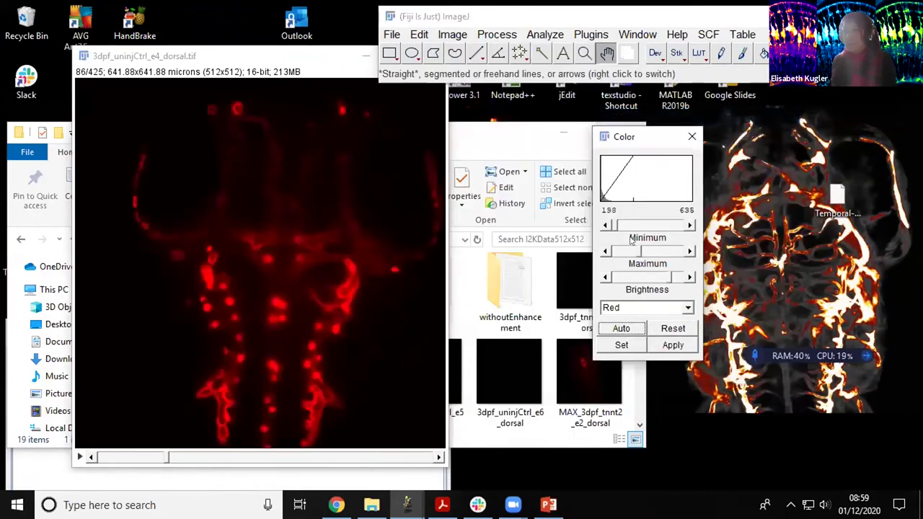
pyautogui.moveTo(638, 250); pyautogui.dragTo(671, 251)
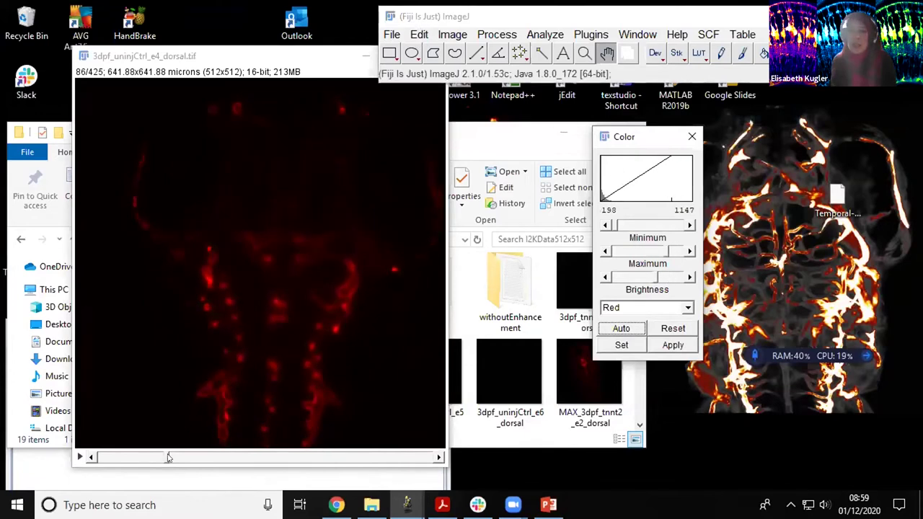
# - Go to slice 26 of the stack, open the ROI Manager and place it beside the image
pyautogui.moveTo(166, 458); pyautogui.dragTo(132, 437)
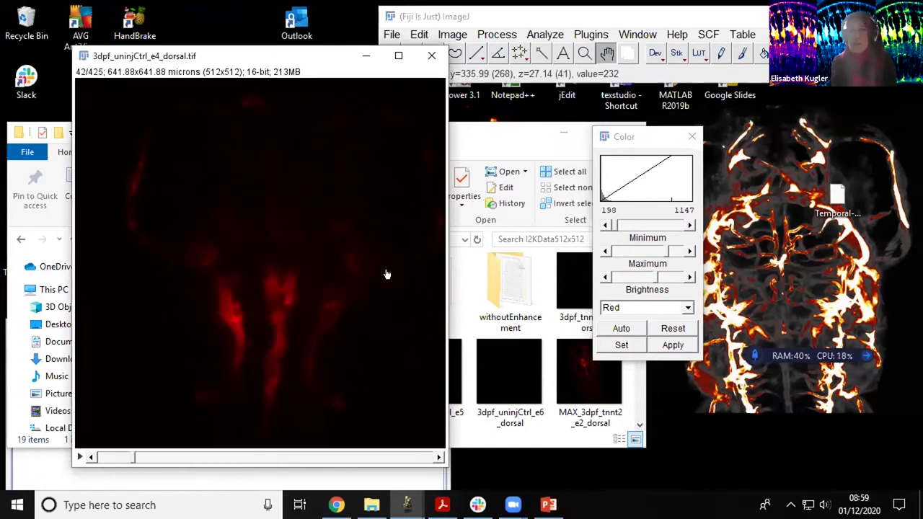
pyautogui.scroll(-2, 274, 247)
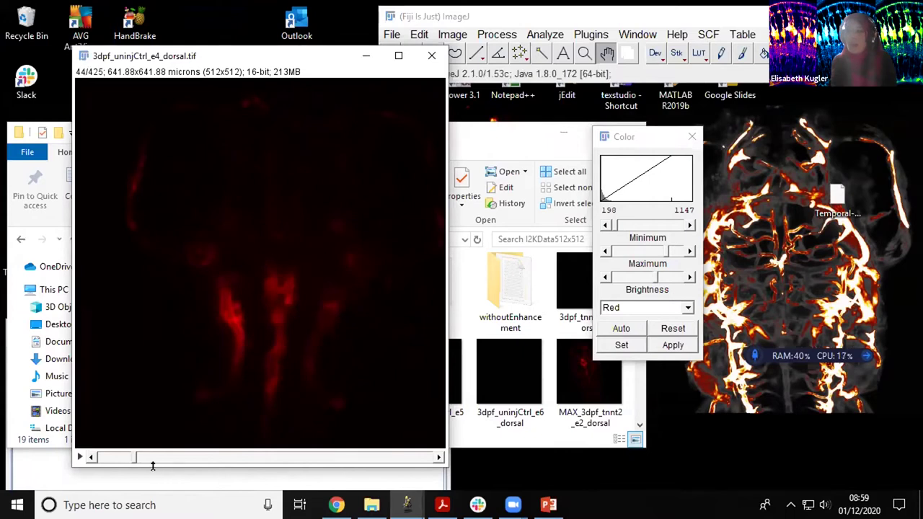
pyautogui.moveTo(132, 458)
pyautogui.mouseDown()
pyautogui.moveTo(171, 457)
pyautogui.moveTo(120, 454)
pyautogui.mouseUp()
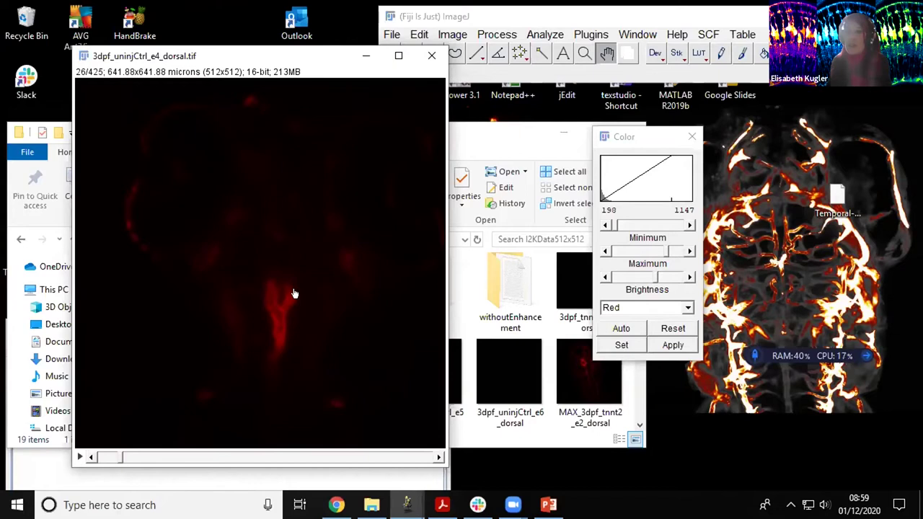
pyautogui.click(420, 35)
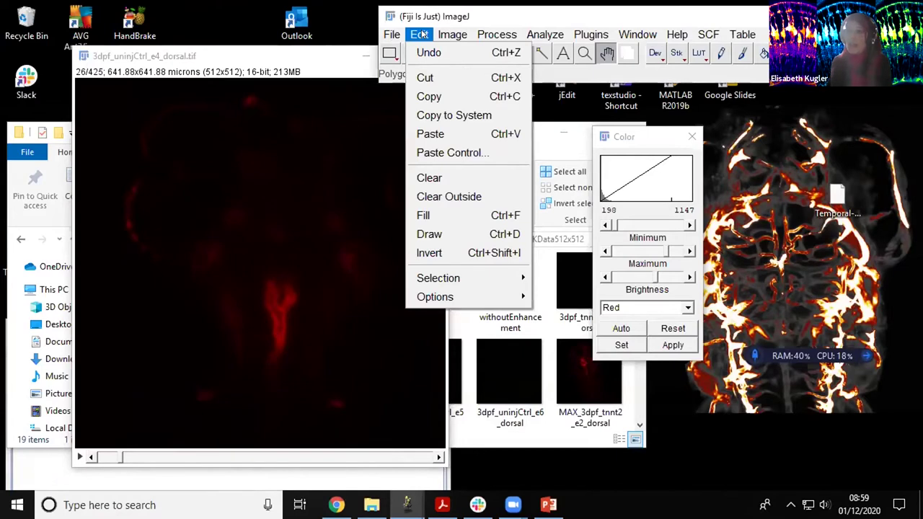
pyautogui.moveTo(452, 282)
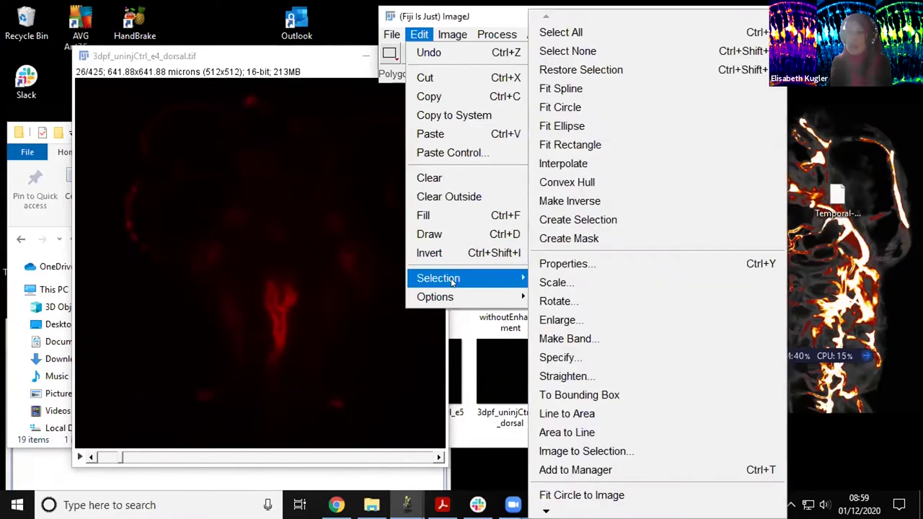
pyautogui.click(637, 470)
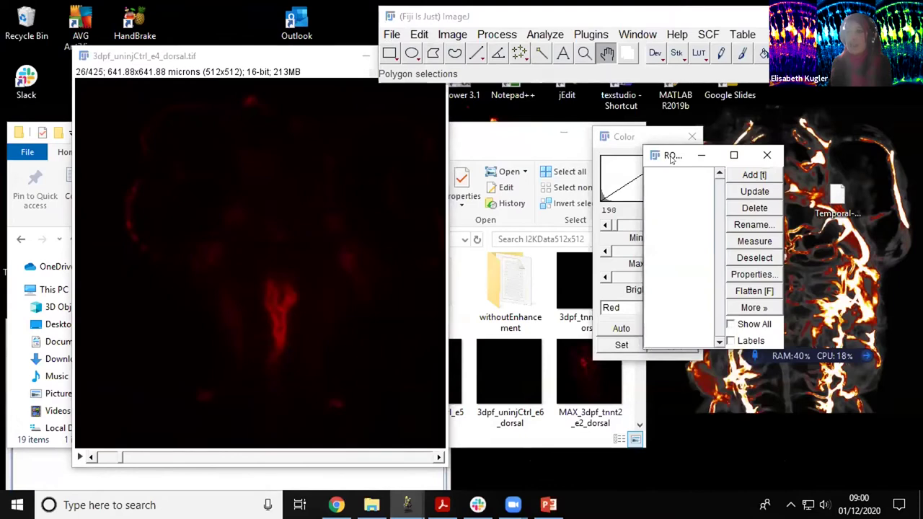
pyautogui.moveTo(671, 159); pyautogui.dragTo(576, 172)
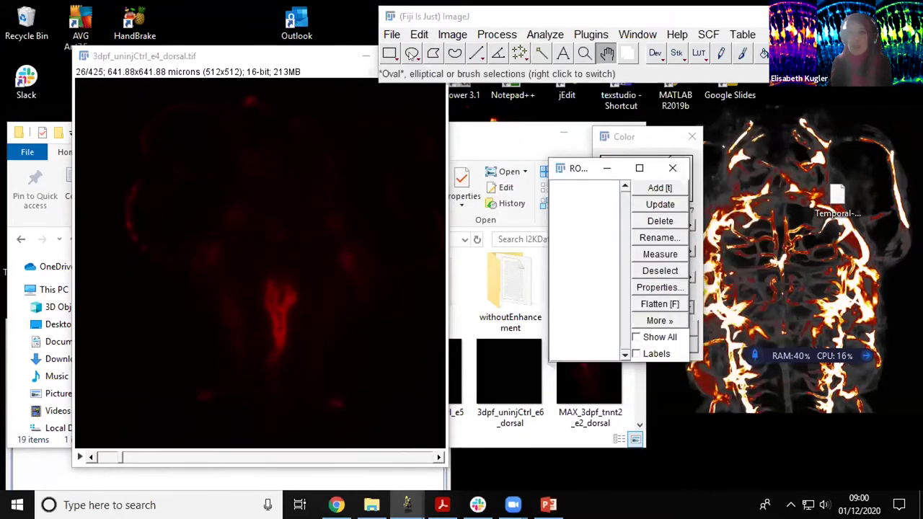
# - Draw a small upright oval selection on the bright central vessel in slice 33
pyautogui.click(411, 54)
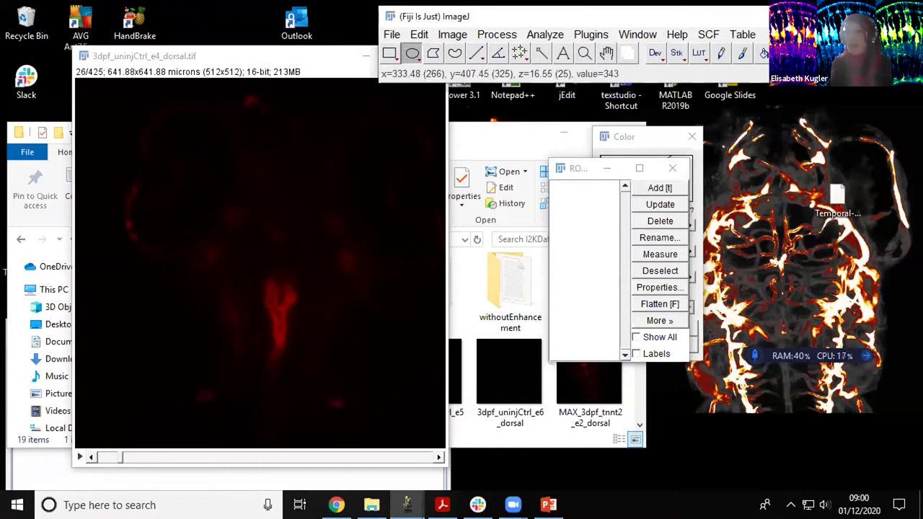
pyautogui.scroll(-11, 267, 303)
pyautogui.scroll(4, 270, 328)
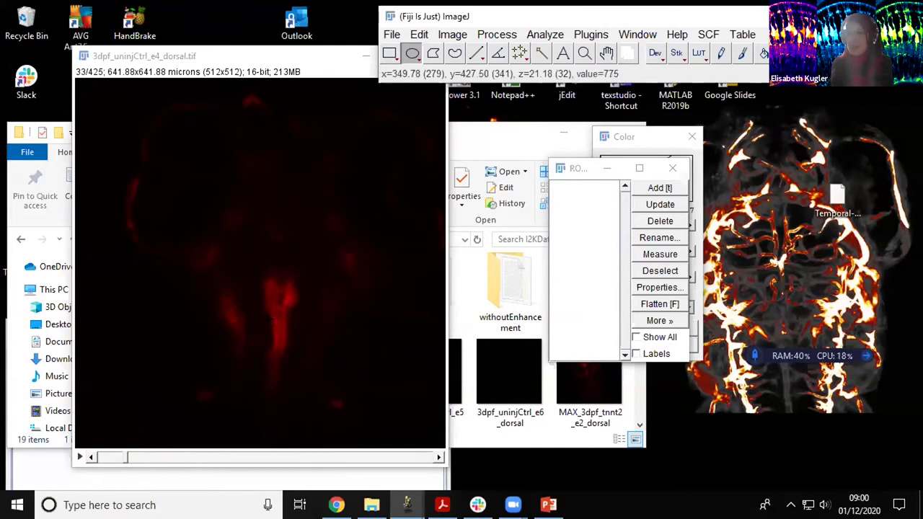
pyautogui.click(273, 324)
pyautogui.moveTo(275, 323); pyautogui.dragTo(285, 343)
pyautogui.click(279, 332)
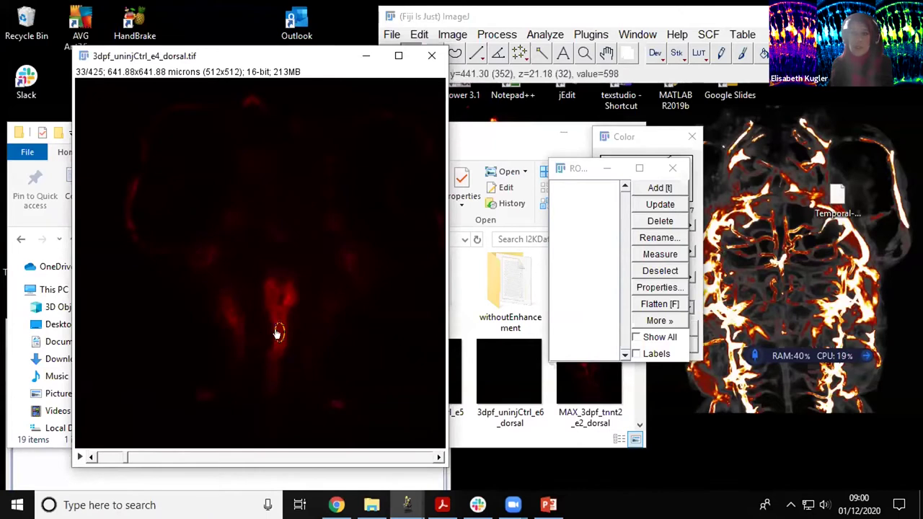
# - Convert the image stack to 8-bit
pyautogui.click(453, 35)
pyautogui.moveTo(505, 53)
pyautogui.click(614, 53)
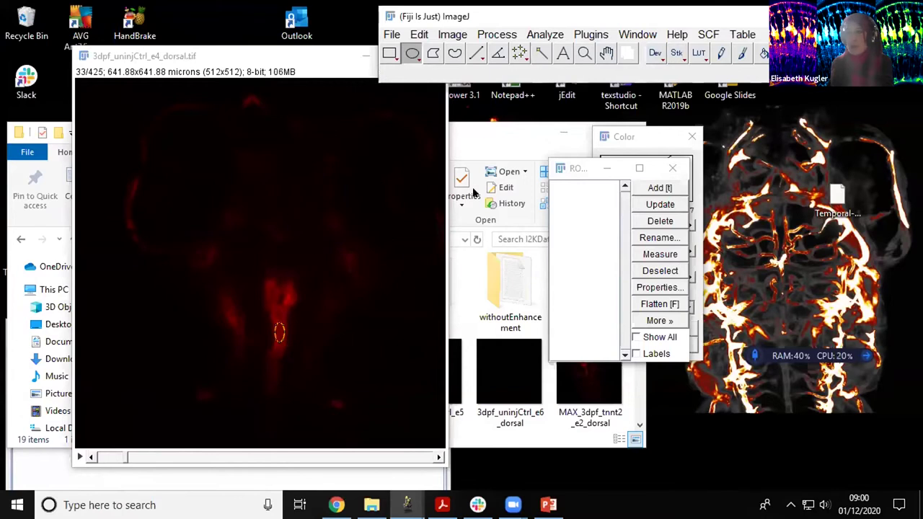
# - Generate a histogram of the oval selection for the current slice only and place it beside the image
pyautogui.click(549, 34)
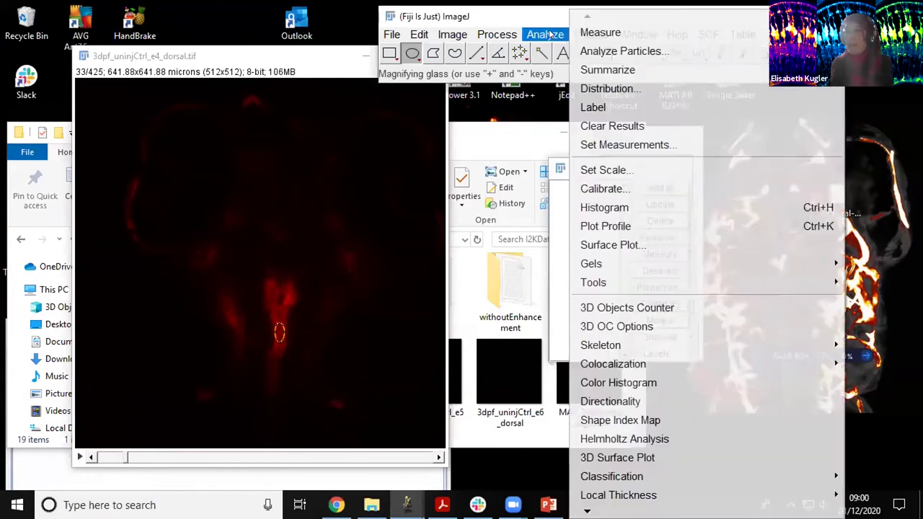
pyautogui.click(584, 207)
pyautogui.click(456, 172)
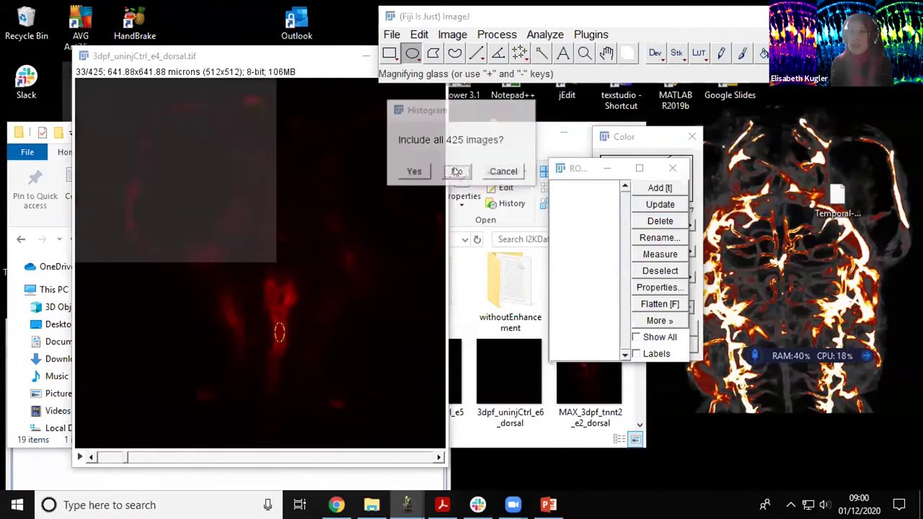
pyautogui.moveTo(154, 68); pyautogui.dragTo(461, 139)
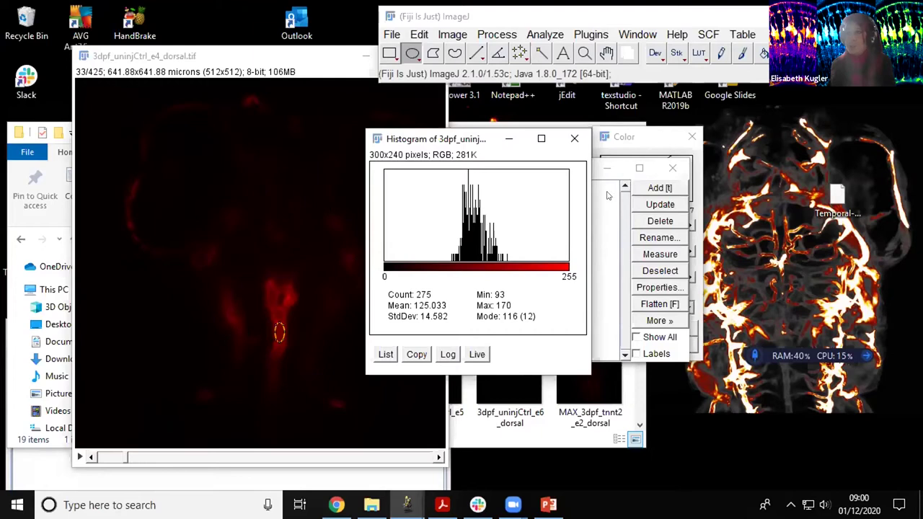
# - Add the oval vessel selection to the ROI Manager and rename it "vesel img1"
pyautogui.click(652, 189)
pyautogui.click(462, 175)
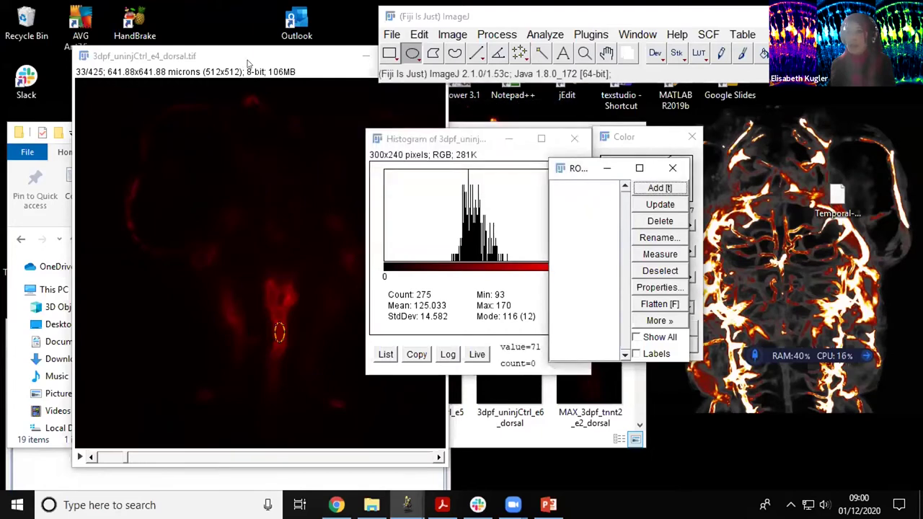
pyautogui.click(642, 185)
pyautogui.click(557, 187)
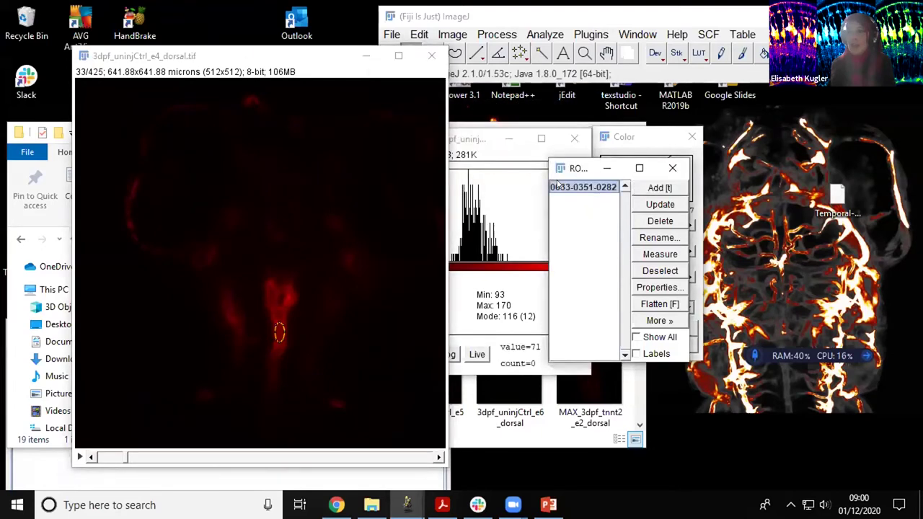
pyautogui.click(662, 322)
pyautogui.click(657, 207)
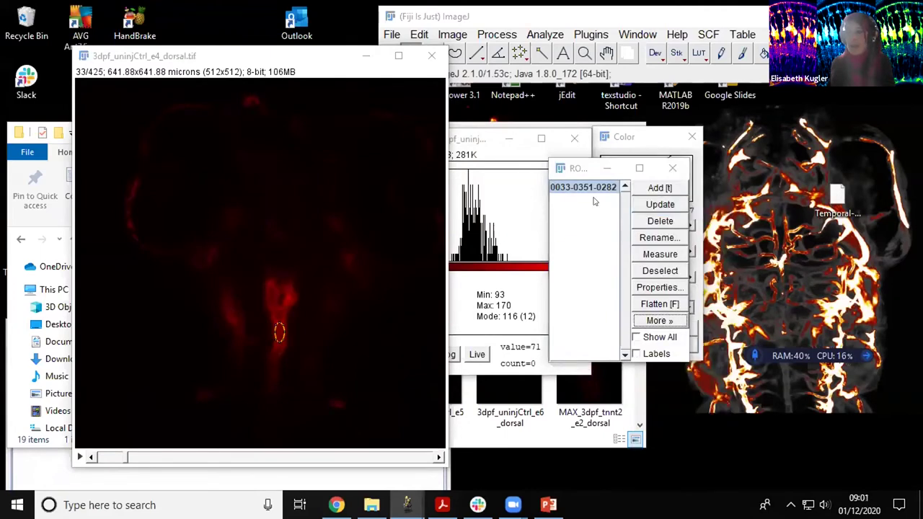
pyautogui.write('vesel img1')
pyautogui.press('Return')
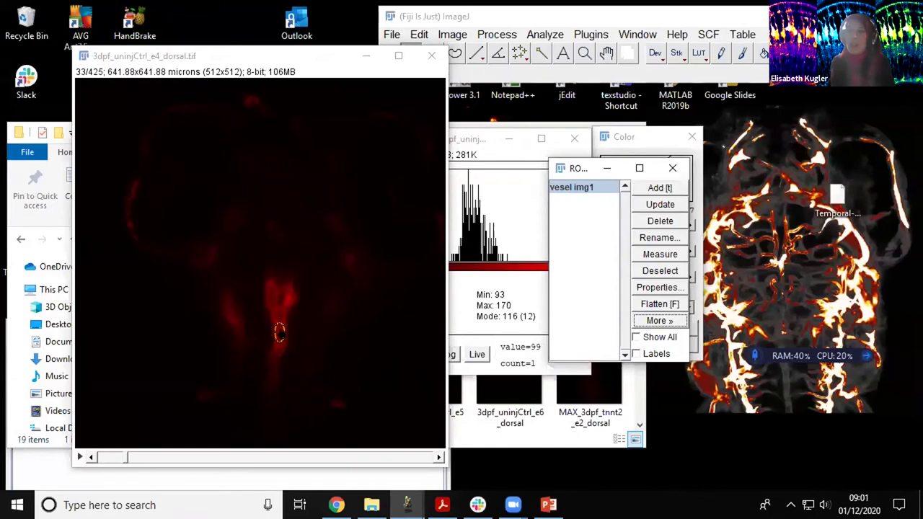
# - Enable live histogram updating, compare the oval selection over non-vascular tissue and over the empty background outside the fish, and close the histogram
pyautogui.click(477, 354)
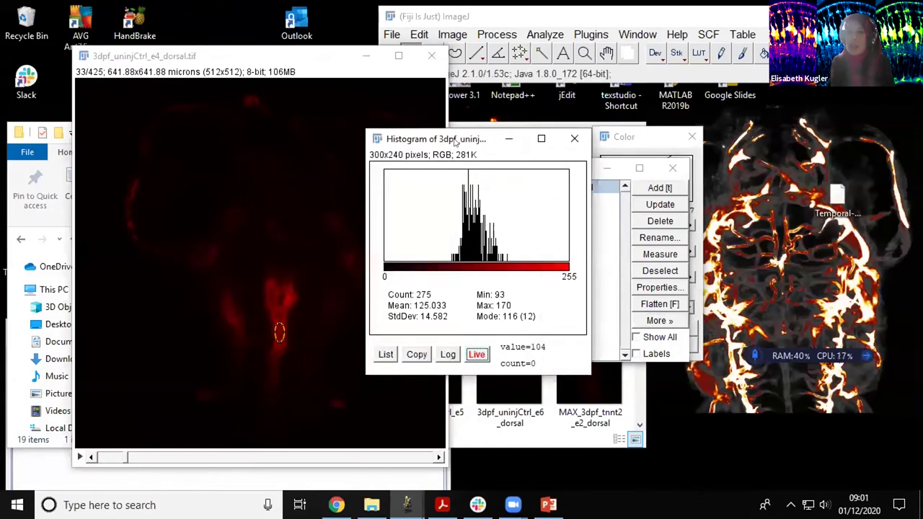
pyautogui.moveTo(455, 142); pyautogui.dragTo(590, 142)
pyautogui.moveTo(263, 331); pyautogui.dragTo(290, 156)
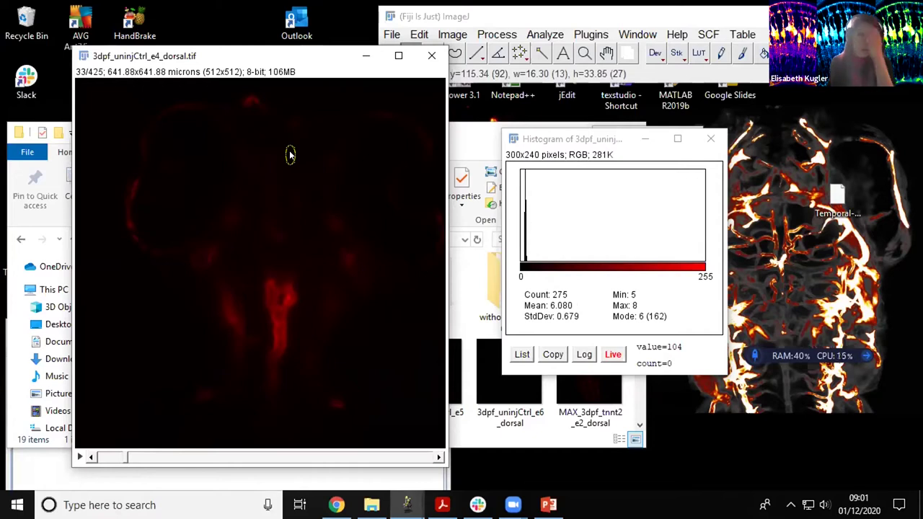
pyautogui.moveTo(290, 156); pyautogui.dragTo(291, 153)
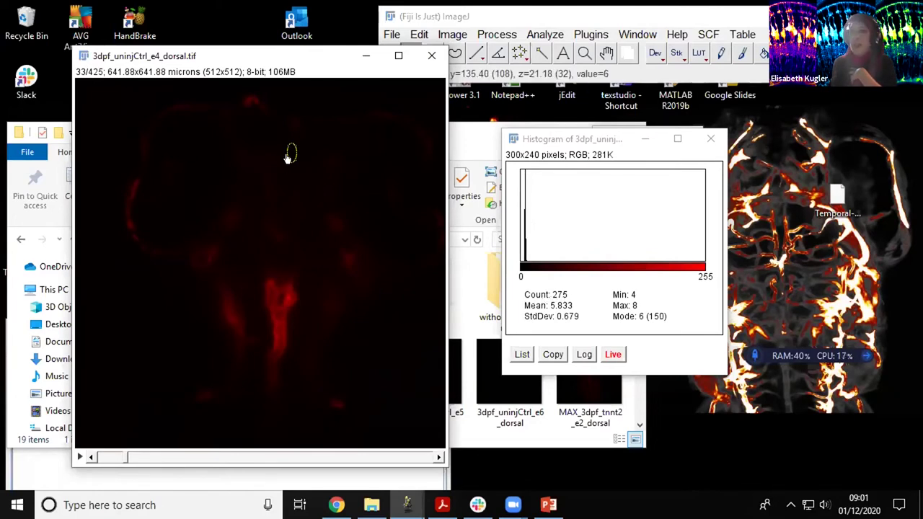
pyautogui.moveTo(290, 153); pyautogui.dragTo(101, 310)
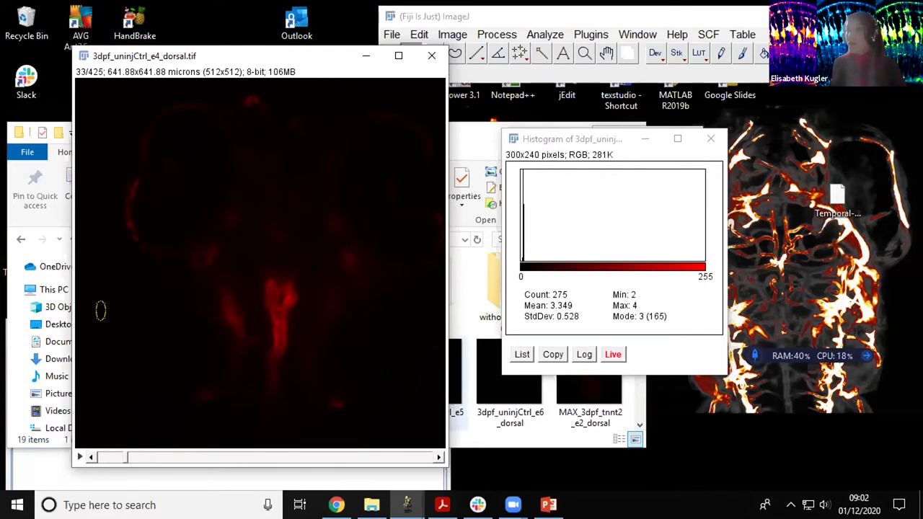
pyautogui.click(711, 138)
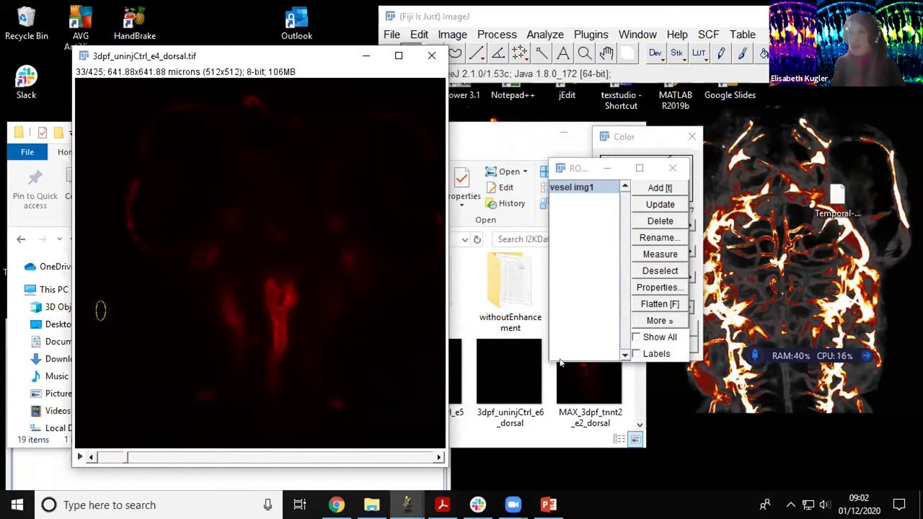
# - Switch to File Explorer, open the CNR_ROIs folder and load the RoiSetVessels file into the ROI Manager in Fiji
pyautogui.click(477, 128)
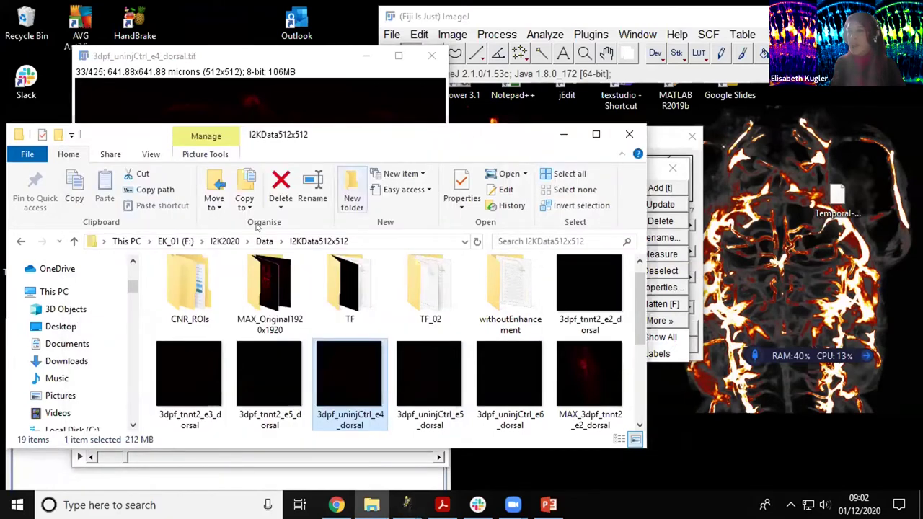
pyautogui.scroll(1, 220, 289)
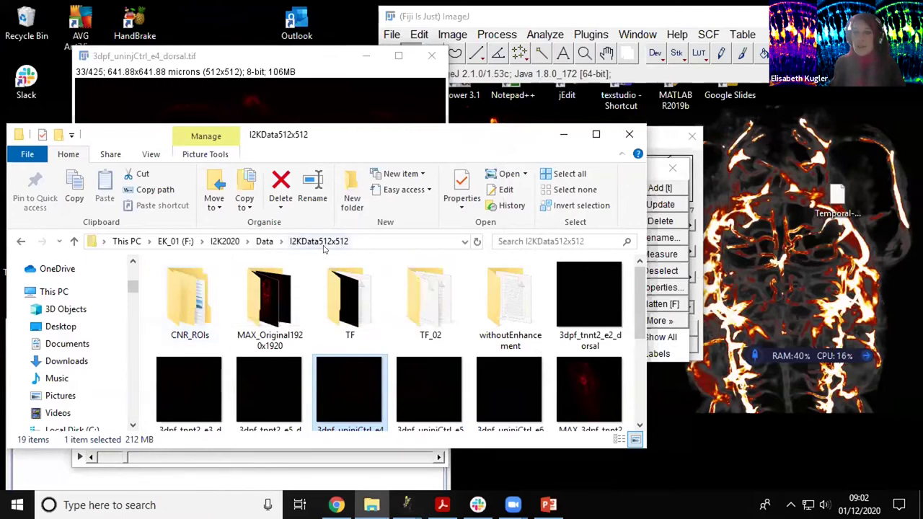
pyautogui.doubleClick(213, 296)
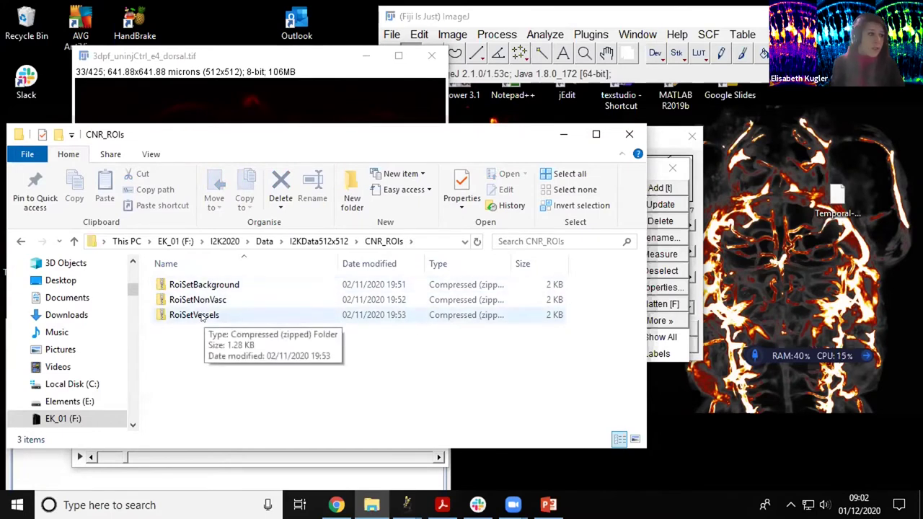
pyautogui.click(203, 318)
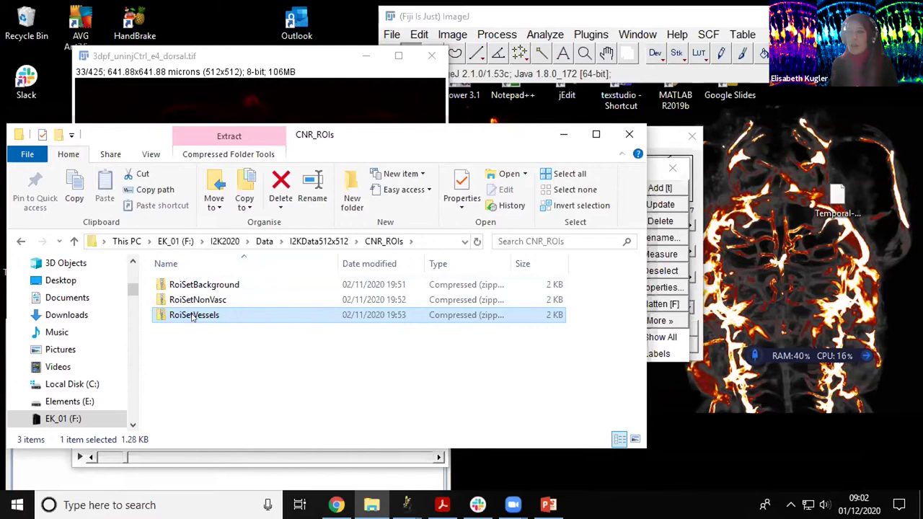
# - Measure the "vesel img1" region, dismiss its results table and widen the ROI Manager to fit the full ROI names
pyautogui.click(683, 258)
pyautogui.moveTo(737, 256); pyautogui.dragTo(562, 265)
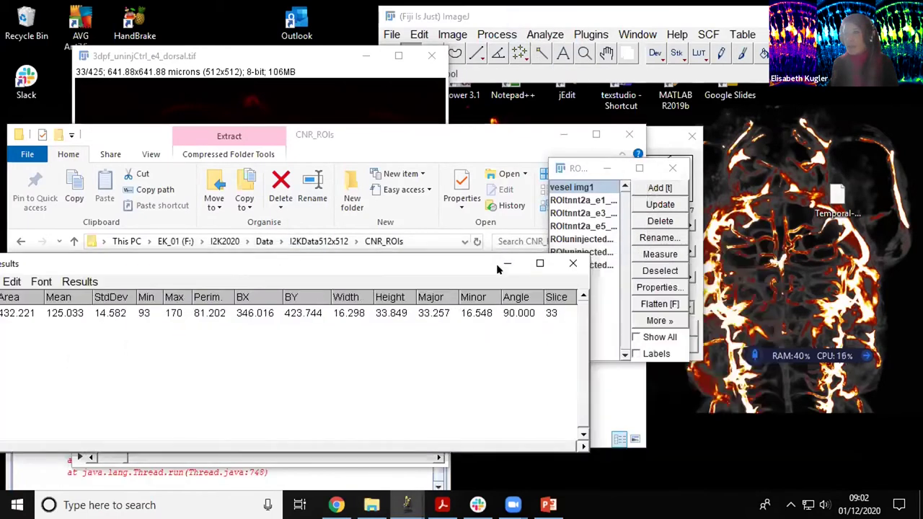
pyautogui.click(563, 265)
pyautogui.click(457, 172)
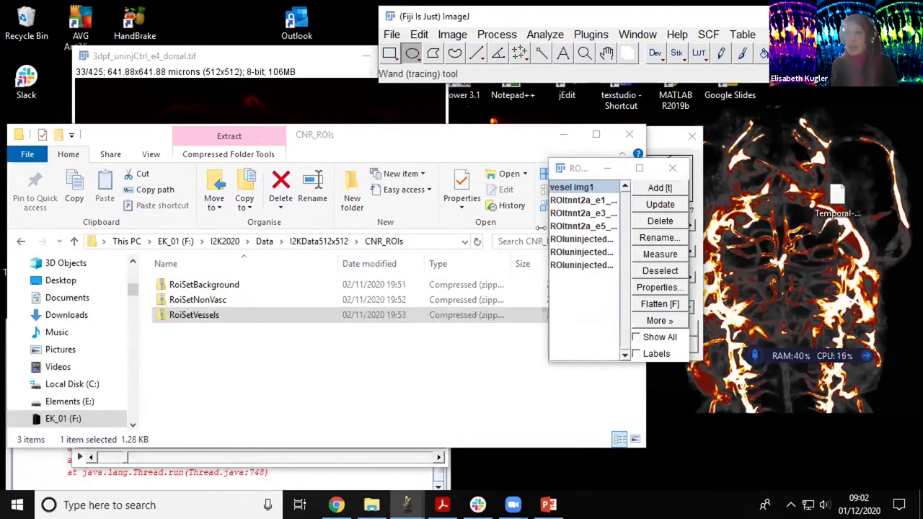
pyautogui.moveTo(540, 228); pyautogui.dragTo(513, 227)
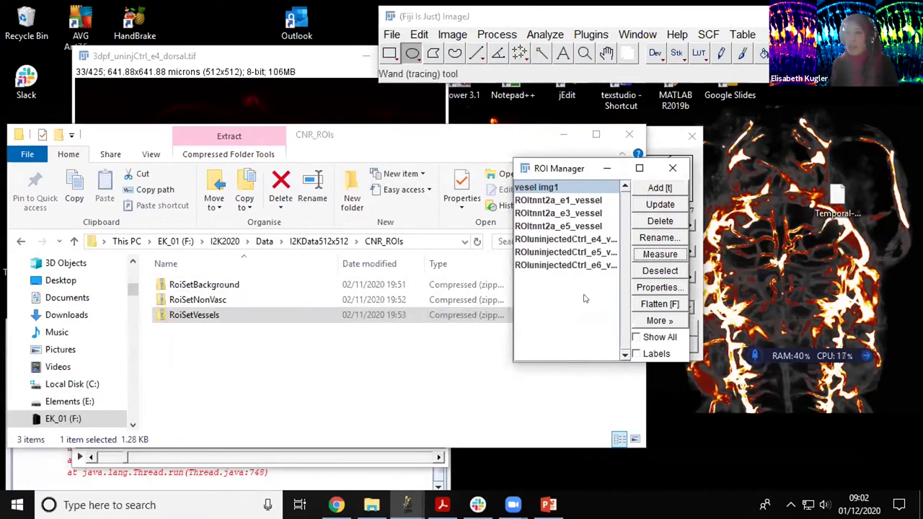
# - Select all ROIs in the ROI Manager and look up the command for saving them as a set
pyautogui.click(653, 321)
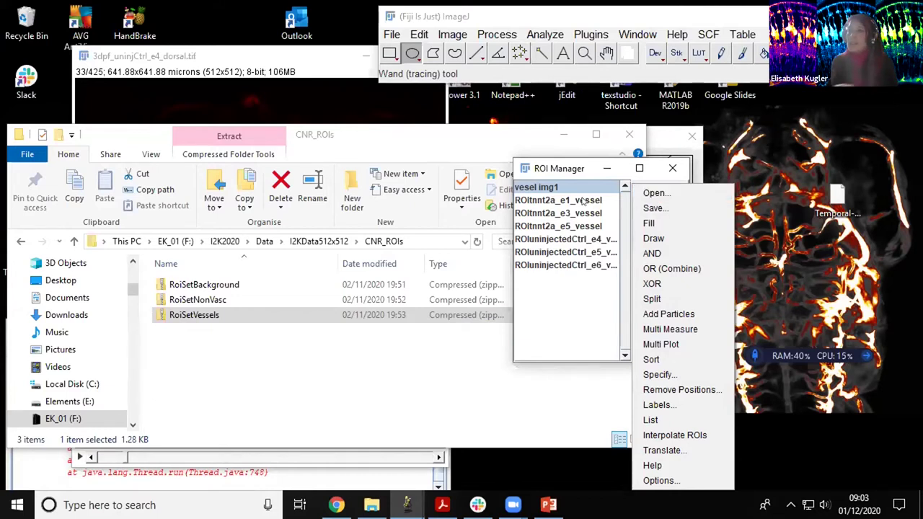
pyautogui.click(559, 298)
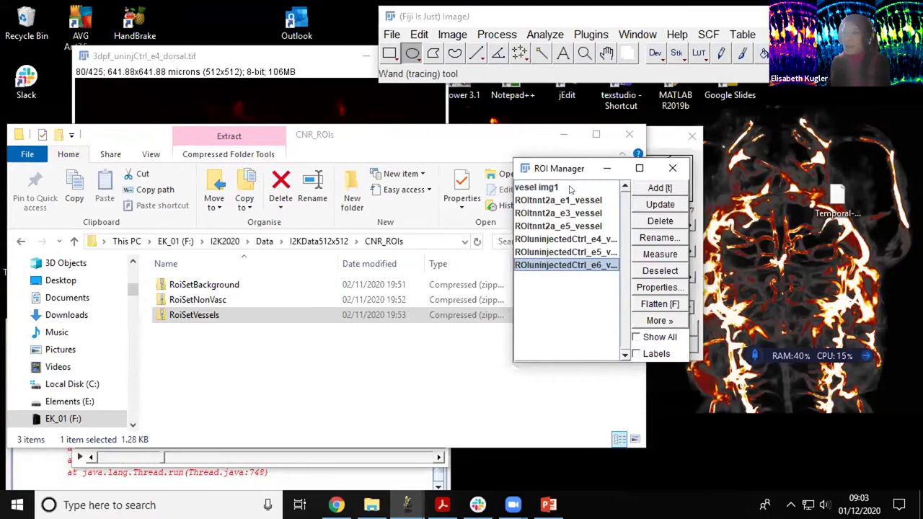
pyautogui.click(570, 189)
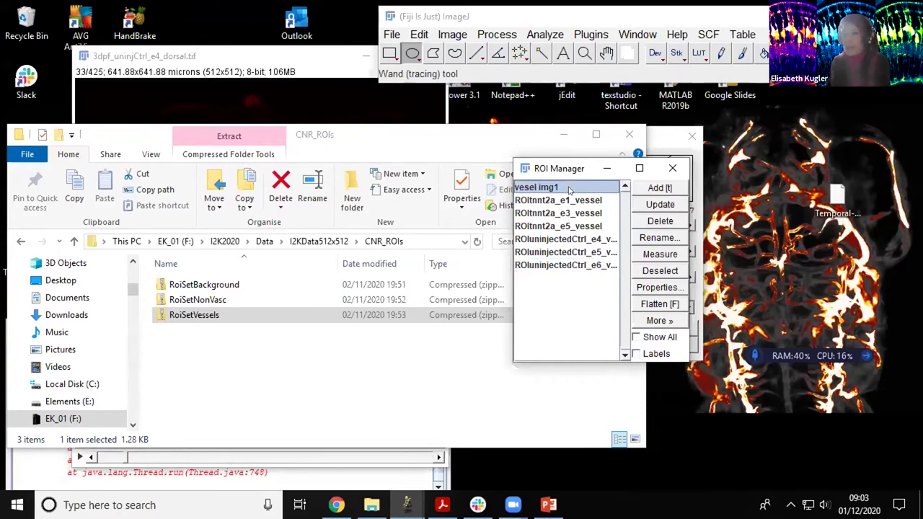
pyautogui.hotkey('ctrl', 'a')
pyautogui.click(645, 321)
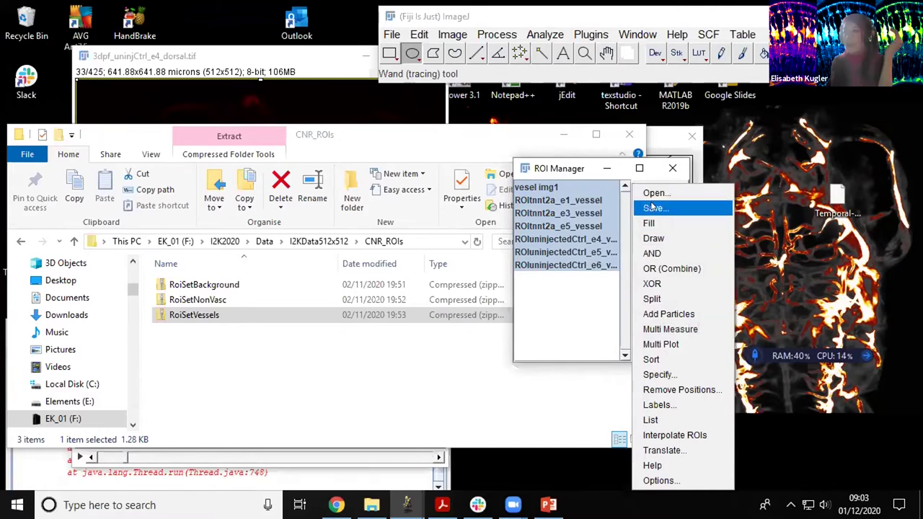
pyautogui.click(316, 360)
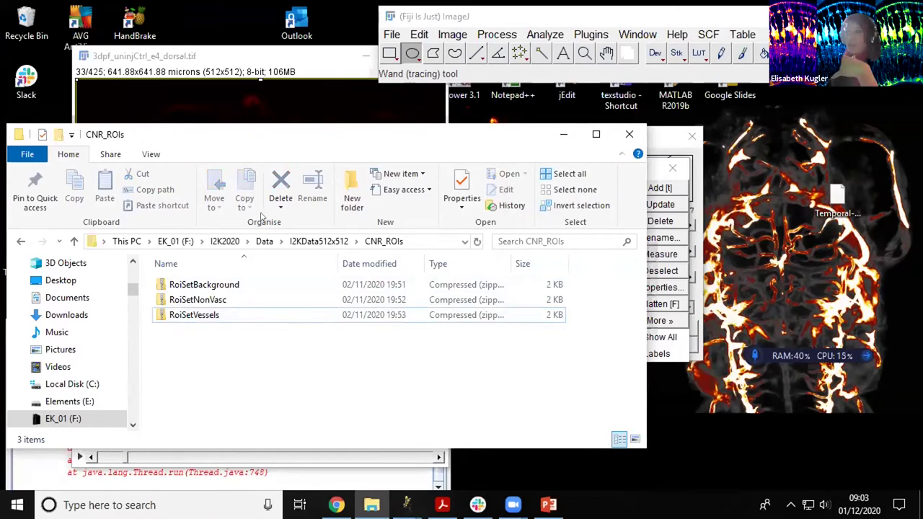
# - Go up to the I2K2020 folder in File Explorer, open the CNRFile workbook in Excel and maximize its window
pyautogui.click(260, 122)
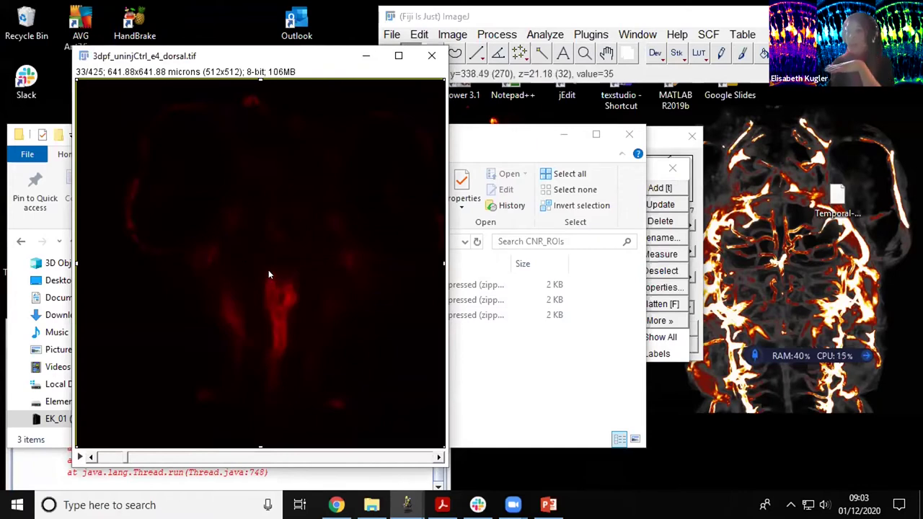
pyautogui.click(371, 505)
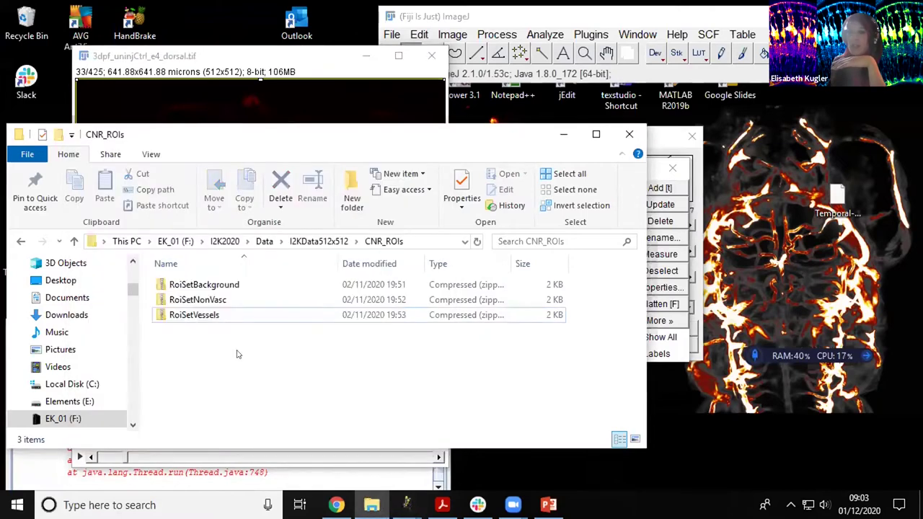
pyautogui.click(319, 241)
pyautogui.scroll(-3, 465, 309)
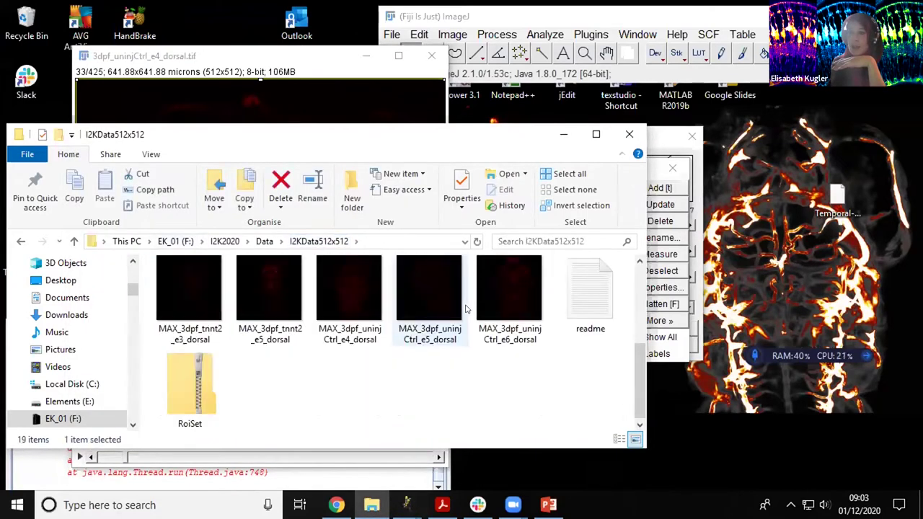
pyautogui.click(264, 241)
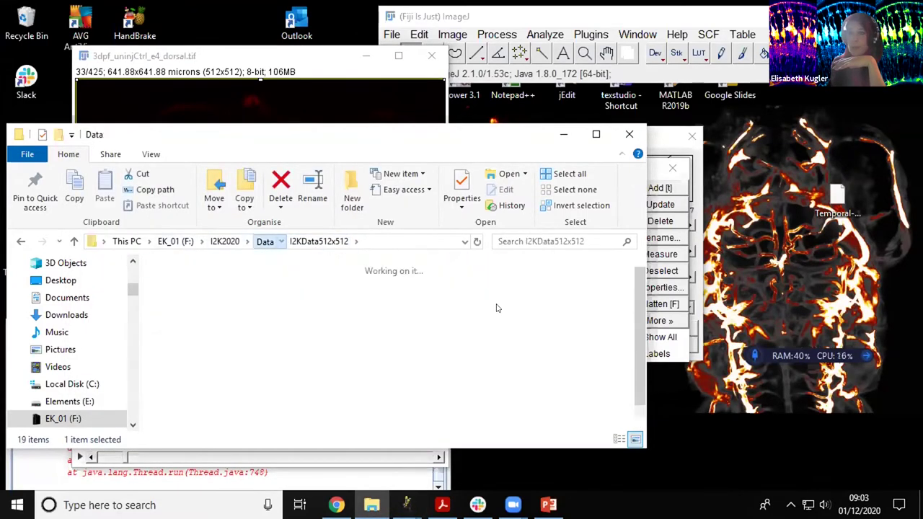
pyautogui.click(230, 241)
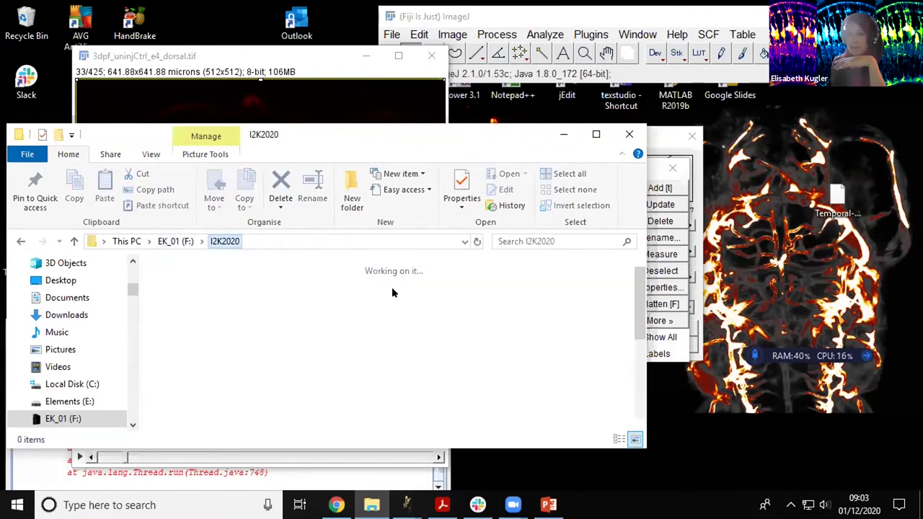
pyautogui.click(443, 341)
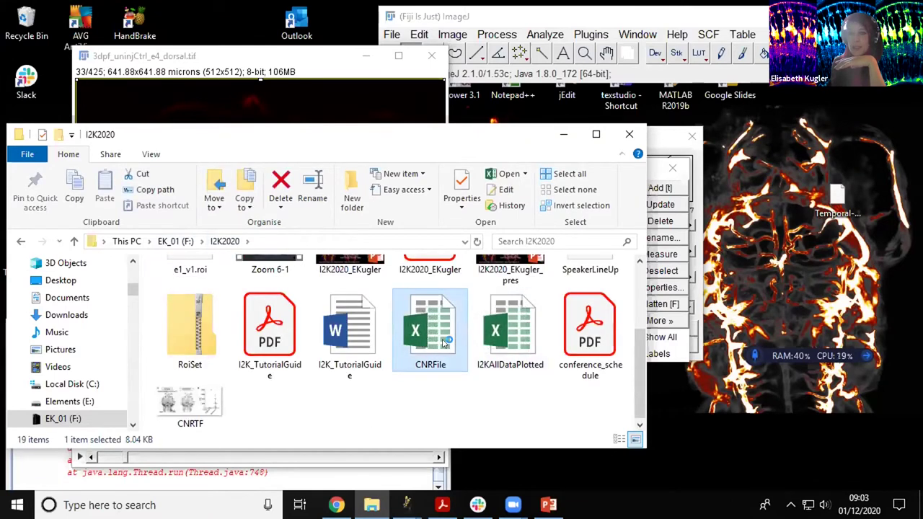
pyautogui.doubleClick(443, 341)
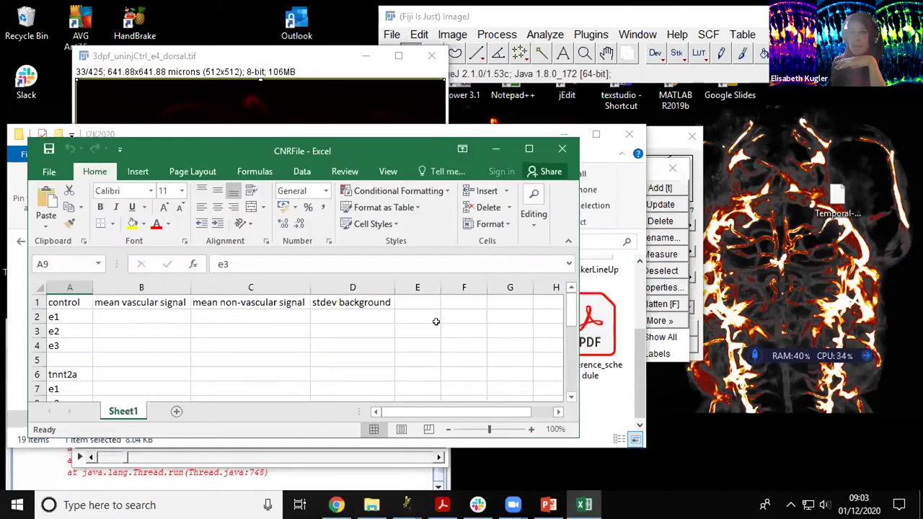
pyautogui.doubleClick(351, 145)
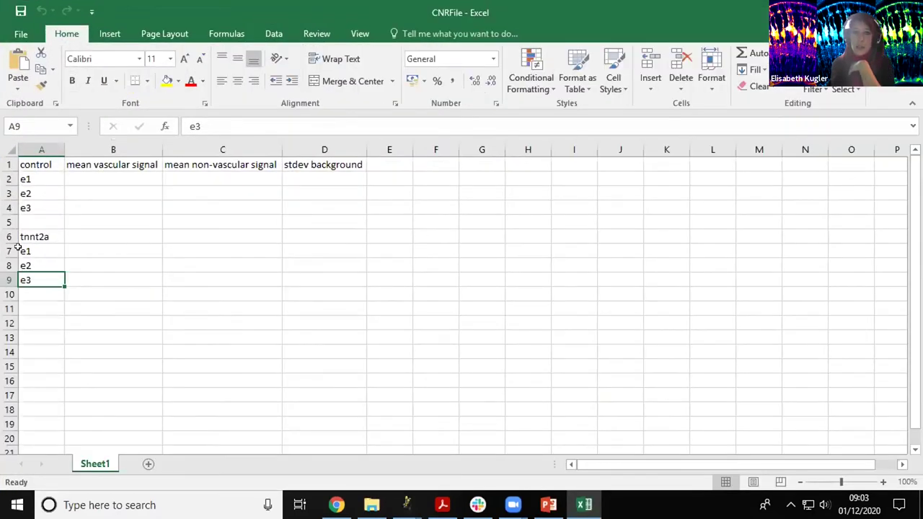
# - Fill in control row e1 with mean vascular signal 26, mean non-vascular signal 6 and stdev background 0.05
pyautogui.click(97, 157)
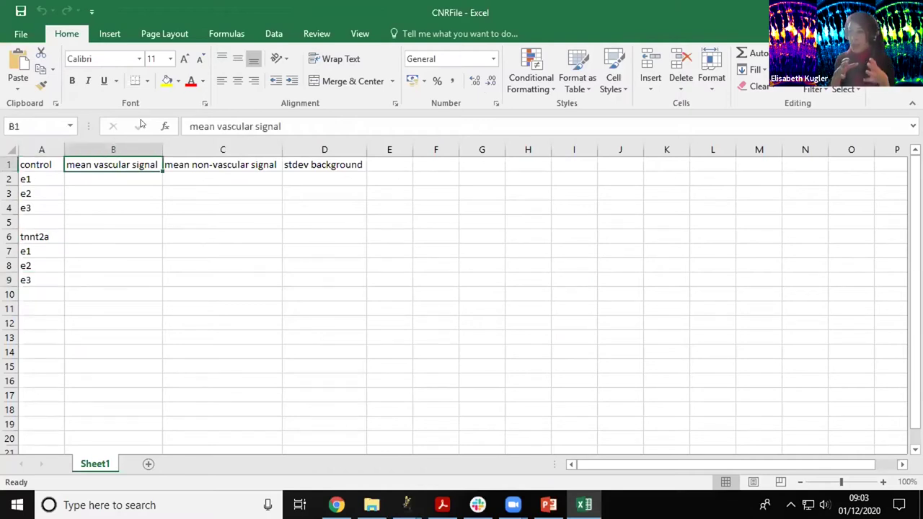
pyautogui.click(236, 157)
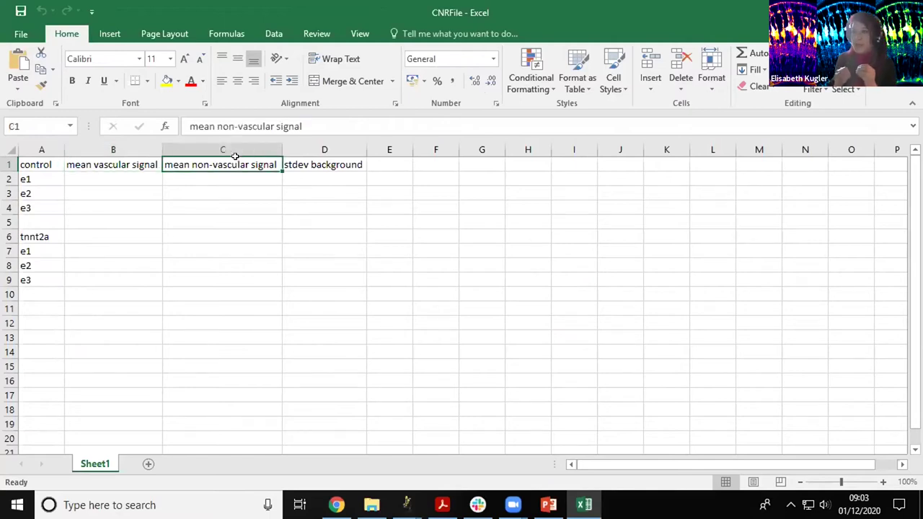
pyautogui.click(290, 157)
pyautogui.click(85, 180)
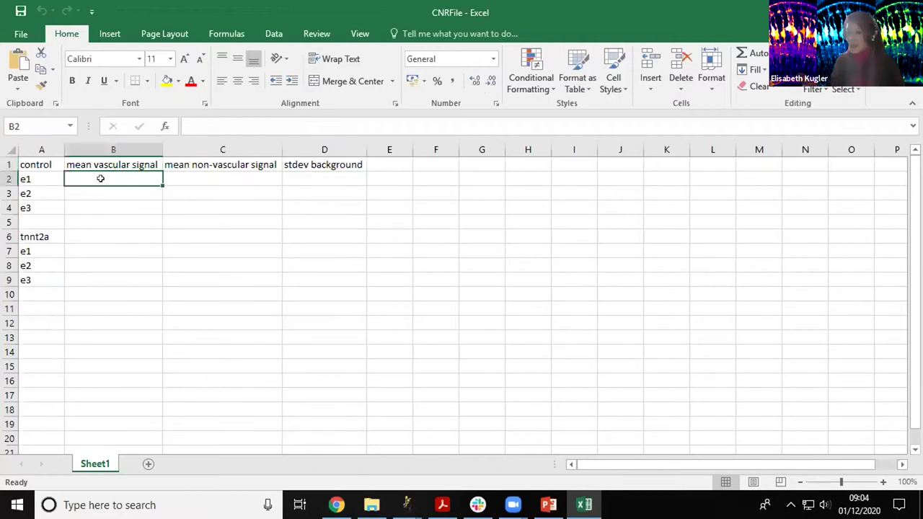
pyautogui.write('26')
pyautogui.press('Tab')
pyautogui.write('6')
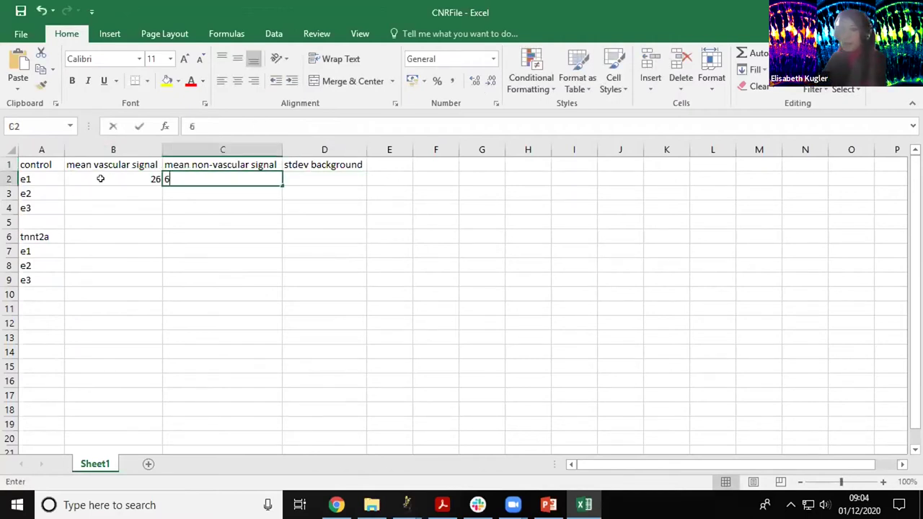
pyautogui.press('Tab')
pyautogui.write('0.05')
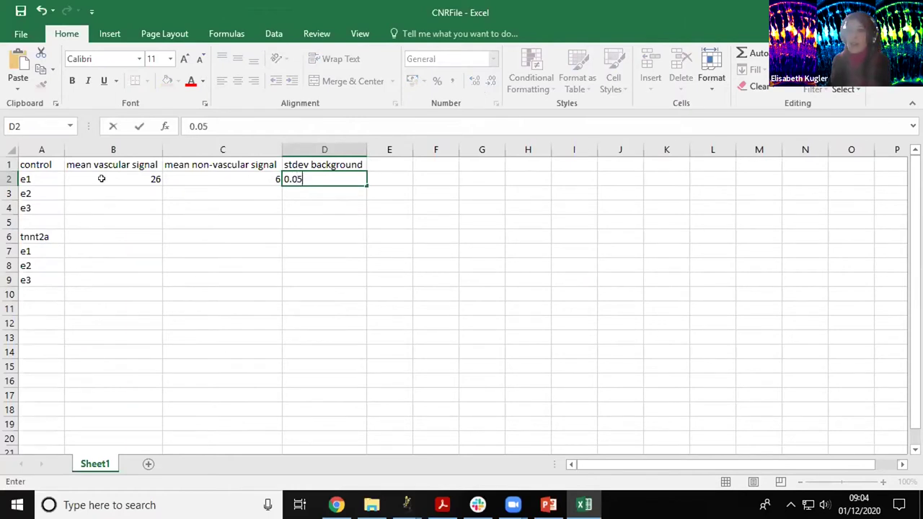
pyautogui.press('Tab')
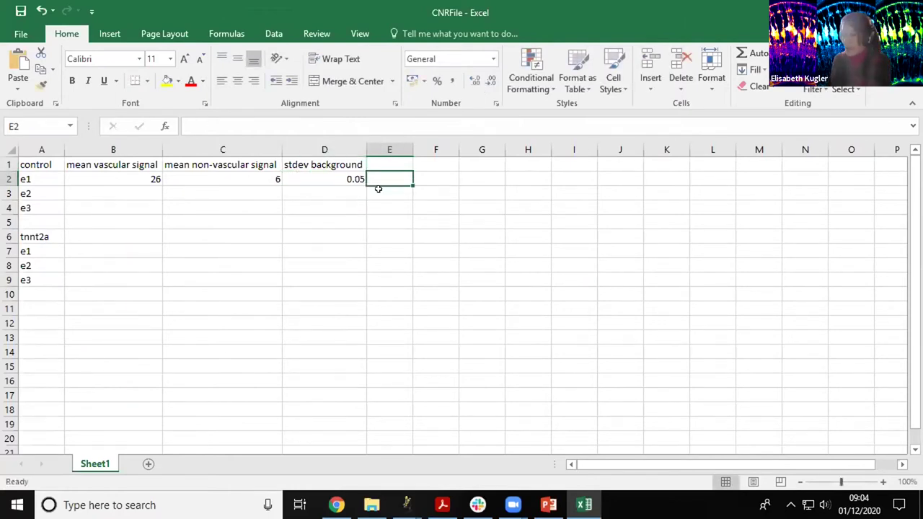
# - Calculate the contrast-to-noise ratio for control e1 in cell E2 with the formula =(B2-C2)/D2
pyautogui.write('=()')
pyautogui.press('BackSpace')
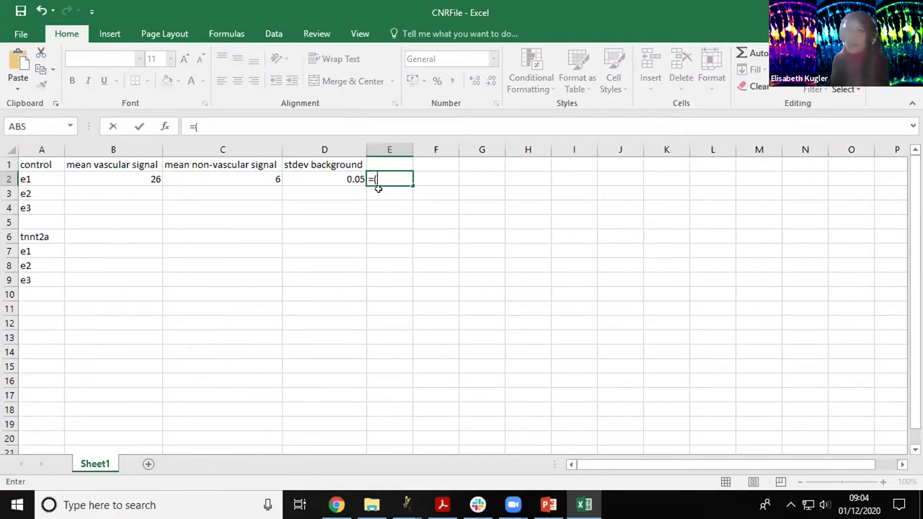
pyautogui.click(97, 178)
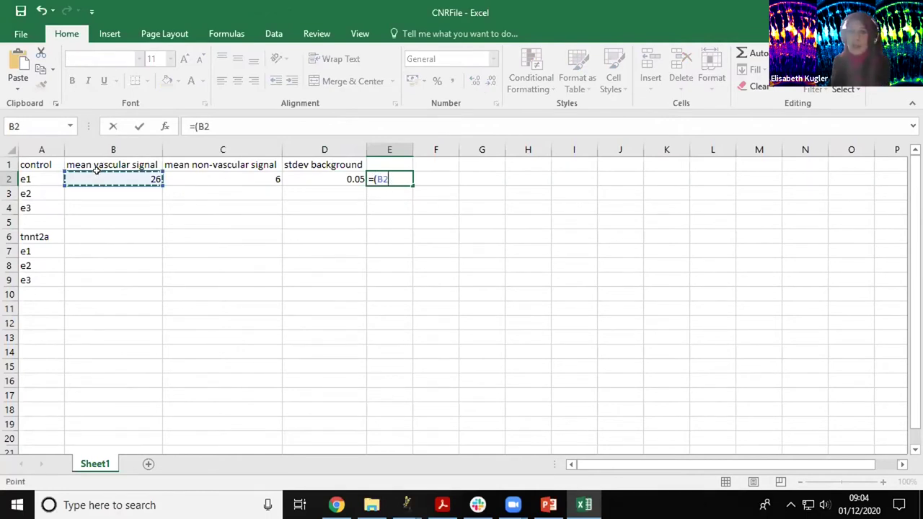
pyautogui.write('-')
pyautogui.click(178, 180)
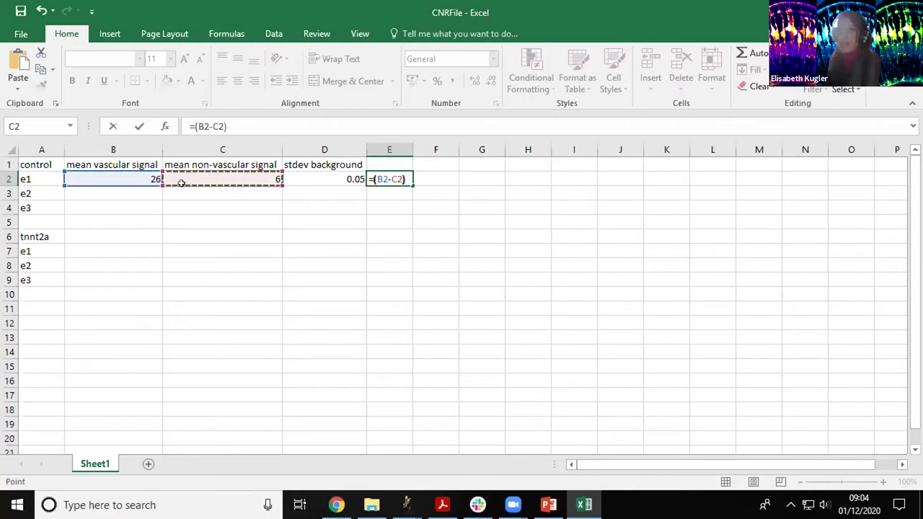
pyautogui.write(')/')
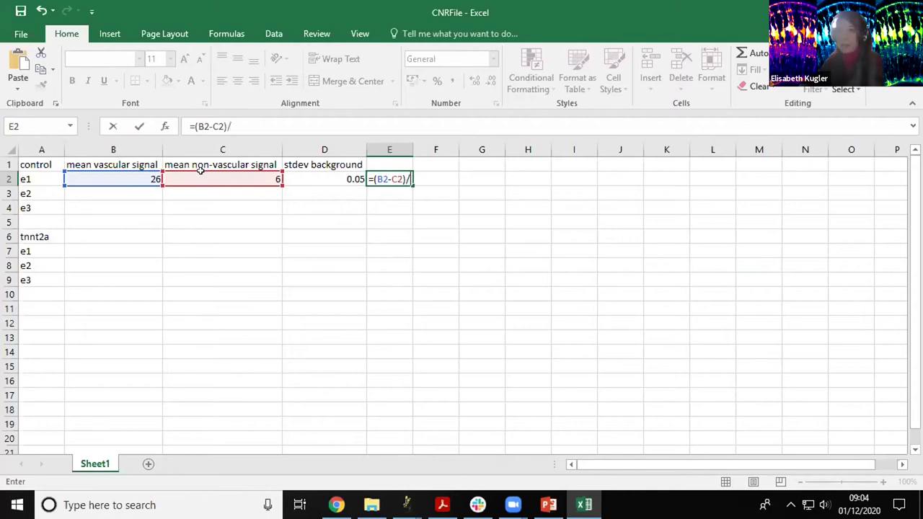
pyautogui.click(354, 179)
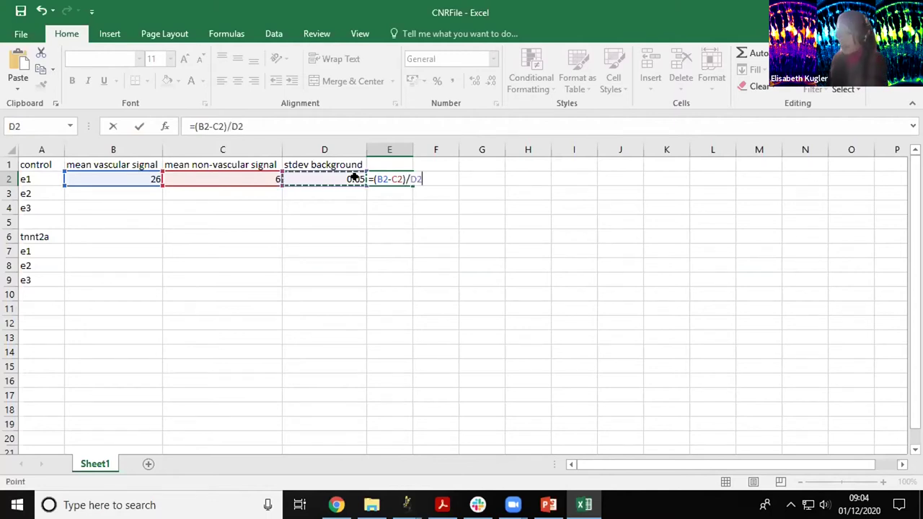
pyautogui.press('Return')
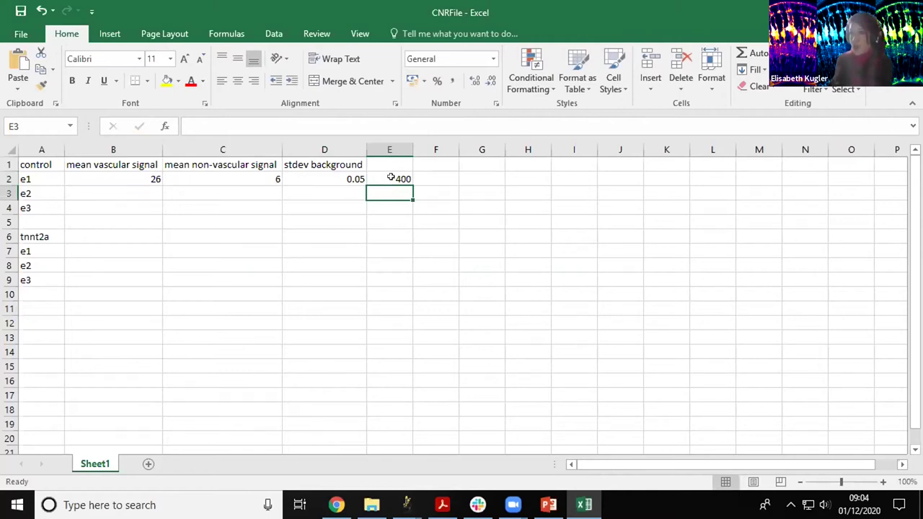
pyautogui.click(389, 179)
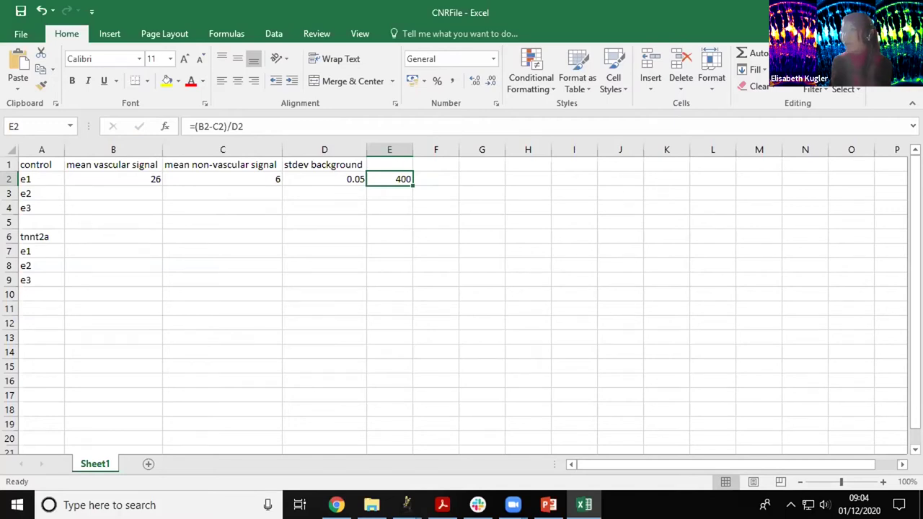
# - Close the CNRFile workbook without saving and bring up the CNR figure of the J. Imaging article in Chrome
pyautogui.click(907, 12)
pyautogui.click(462, 268)
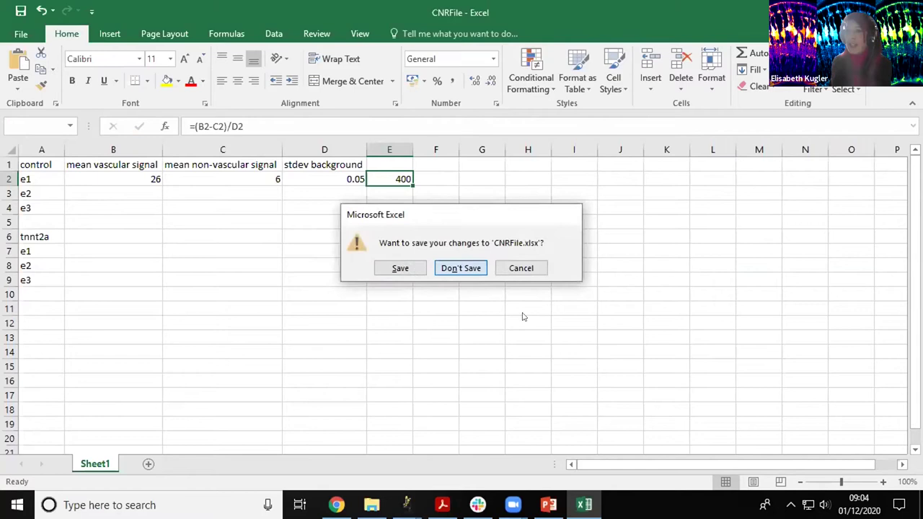
pyautogui.moveTo(336, 505)
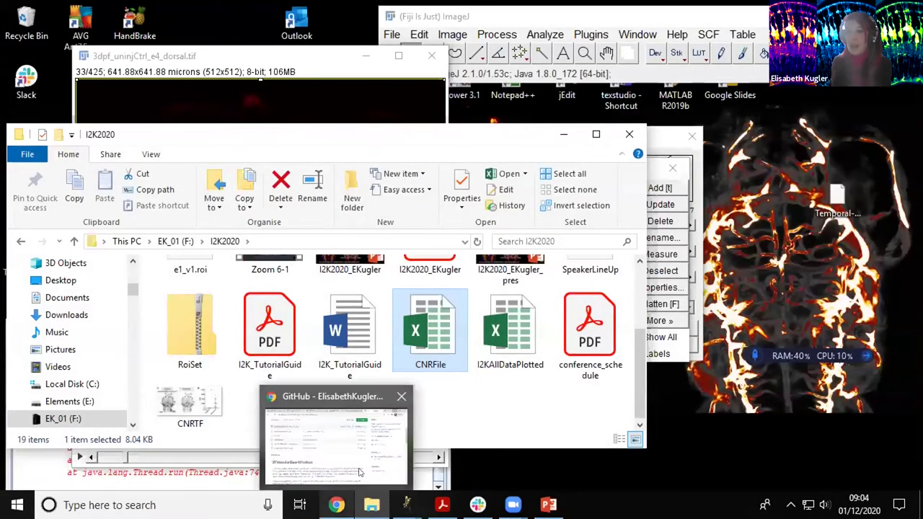
pyautogui.click(339, 440)
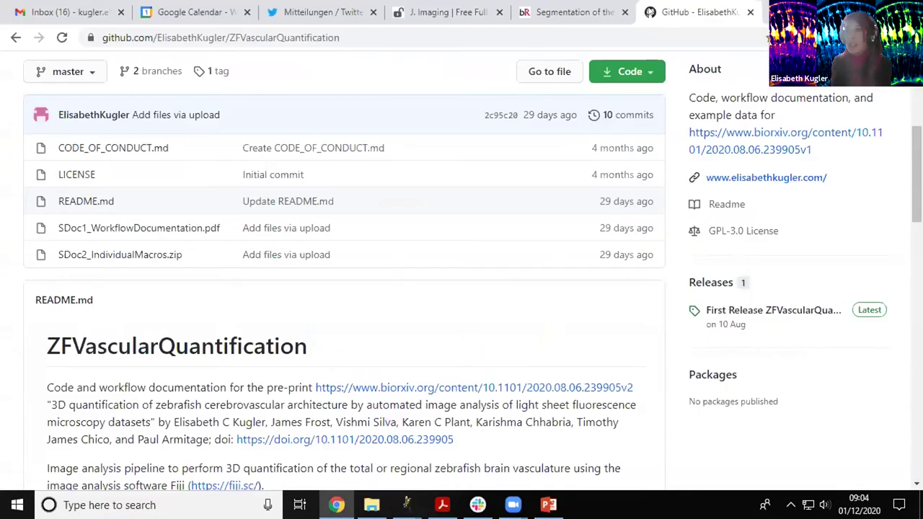
pyautogui.click(440, 7)
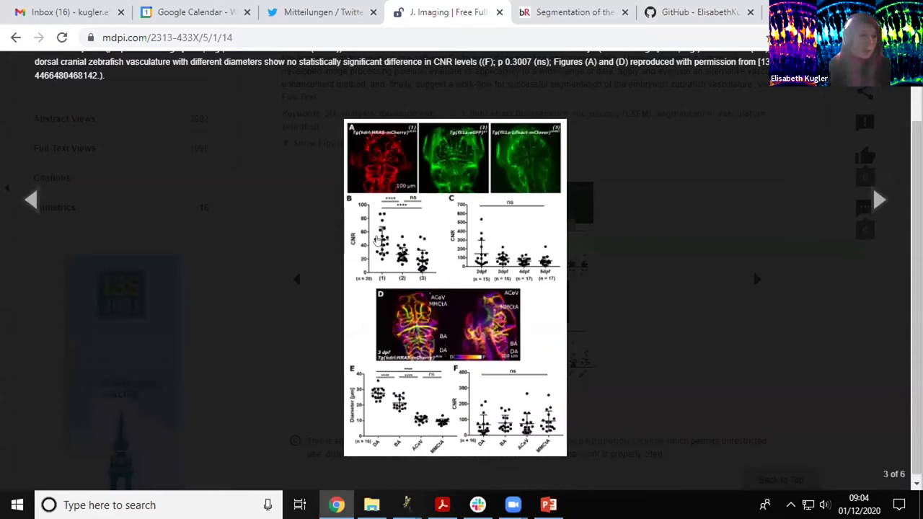
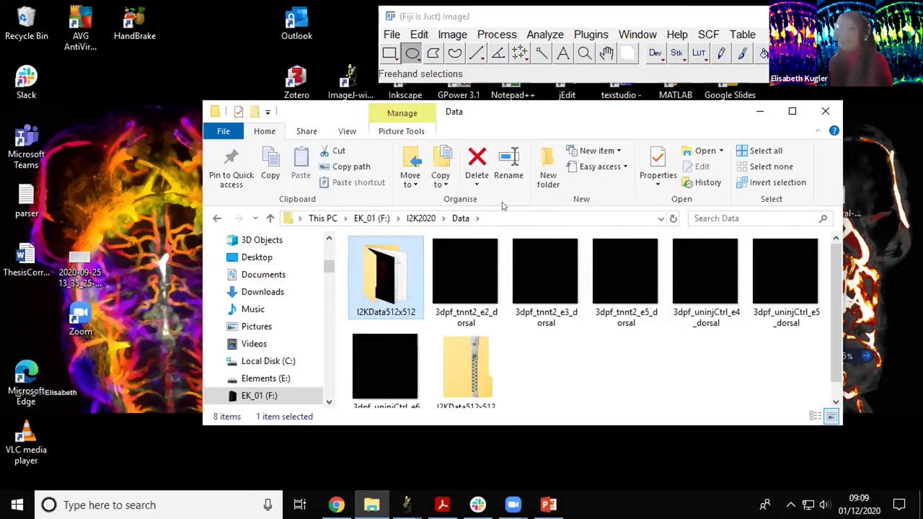
# - Go up to the I2K2020 folder in File Explorer, open IndividualMacros and make the window taller
pyautogui.click(413, 218)
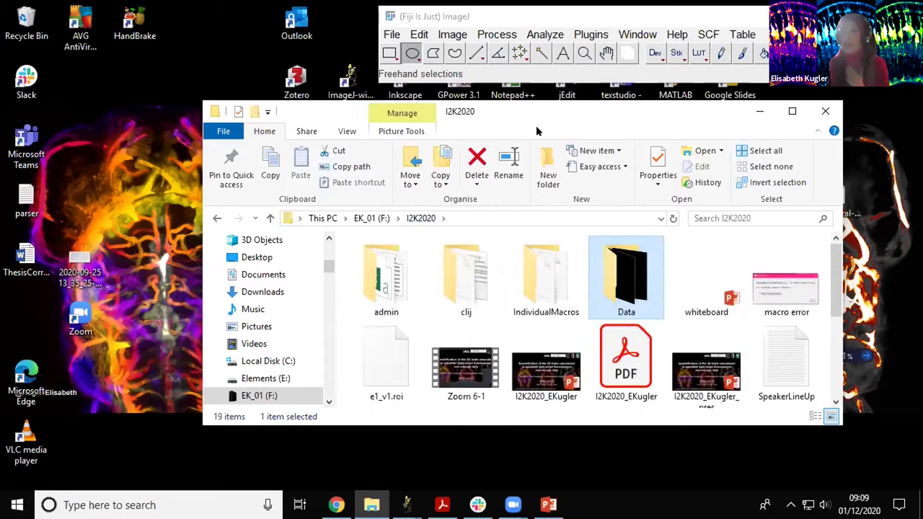
pyautogui.click(572, 263)
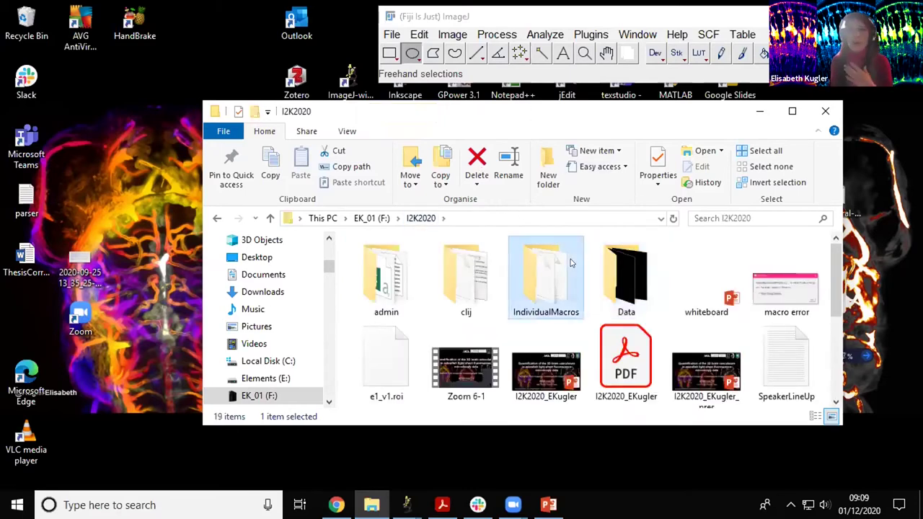
pyautogui.doubleClick(513, 262)
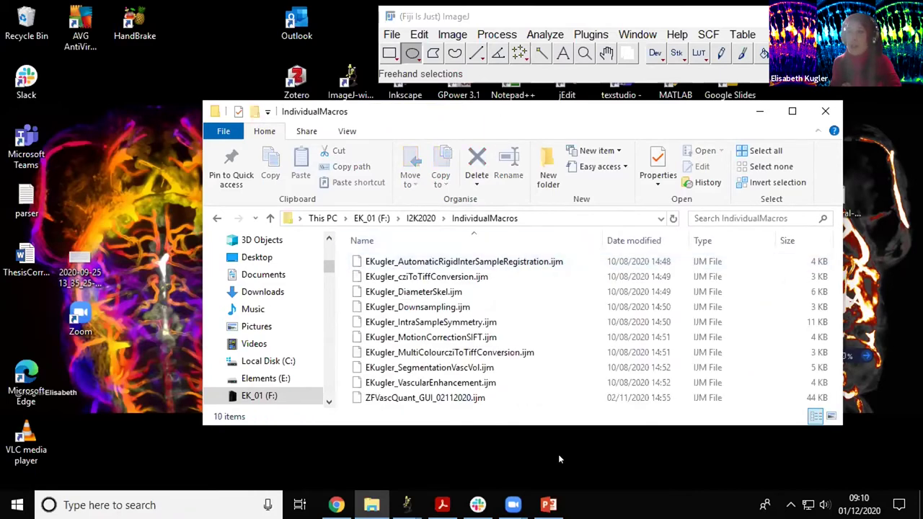
pyautogui.moveTo(567, 425); pyautogui.dragTo(546, 465)
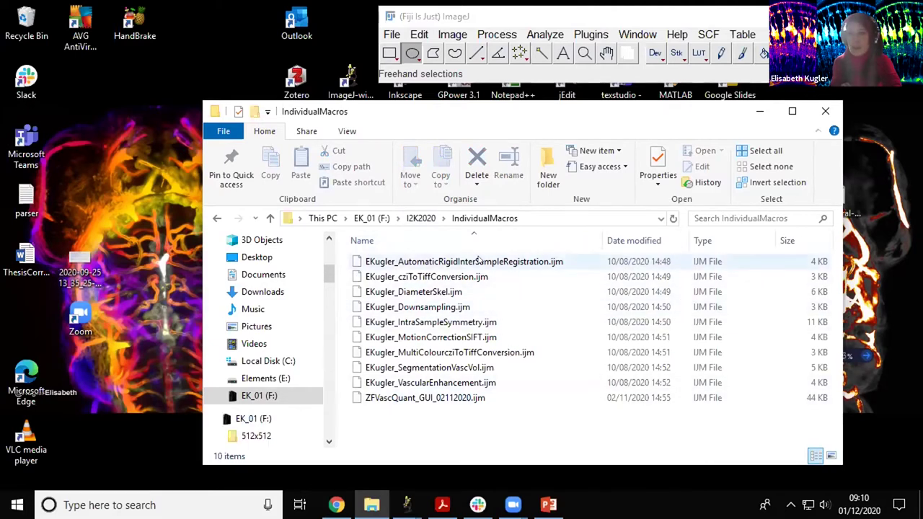
# - Open the ZFVascQuant_GUI_02112020.ijm macro in Fiji and run it
pyautogui.click(456, 396)
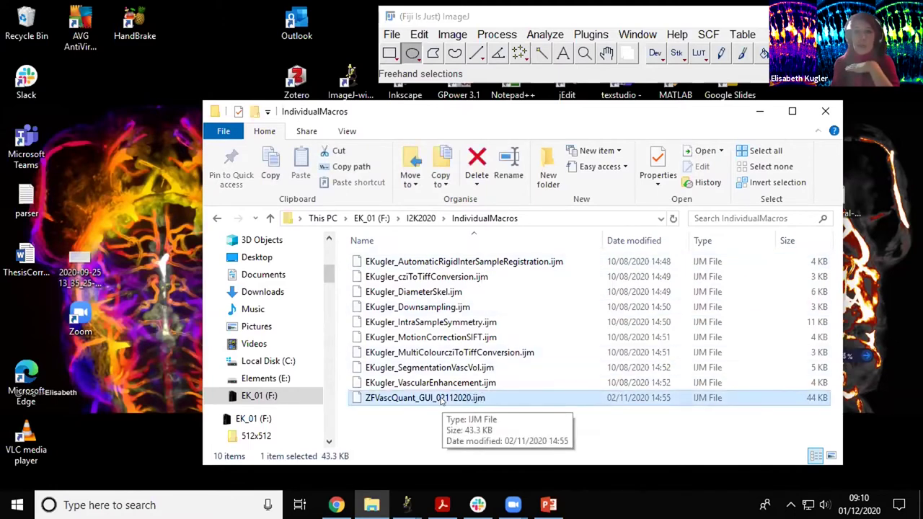
pyautogui.moveTo(441, 401); pyautogui.dragTo(520, 54)
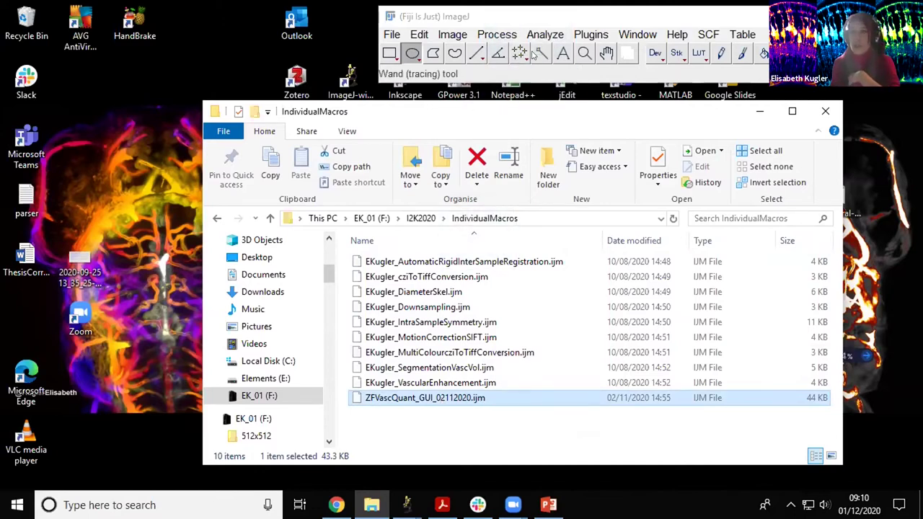
pyautogui.moveTo(515, 110); pyautogui.dragTo(573, 103)
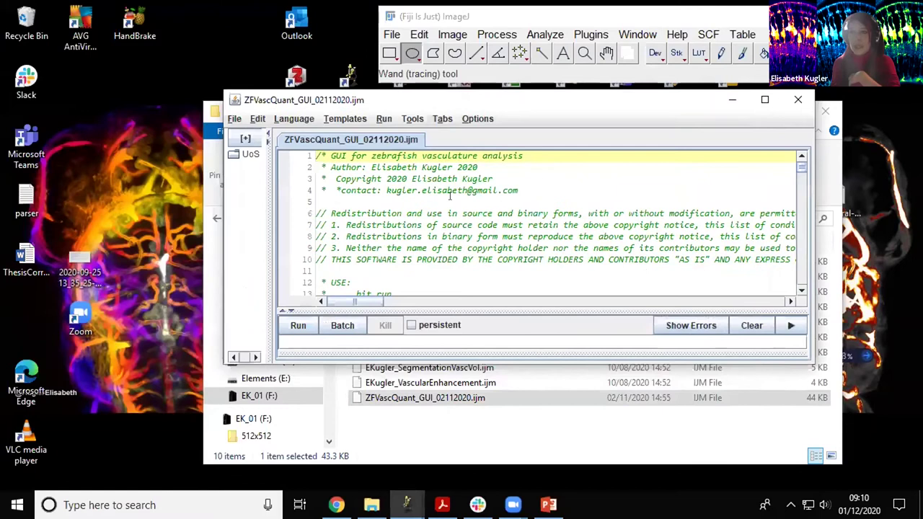
pyautogui.click(301, 326)
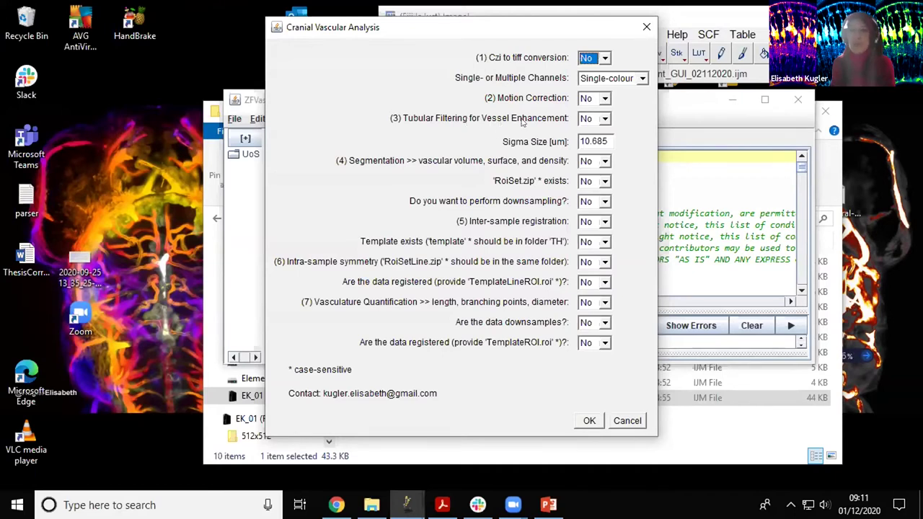
# - Enable tubular filtering for vessel enhancement with sigma size 5 um, confirm, and browse up to I2KData512x512 for the input folder
pyautogui.click(583, 120)
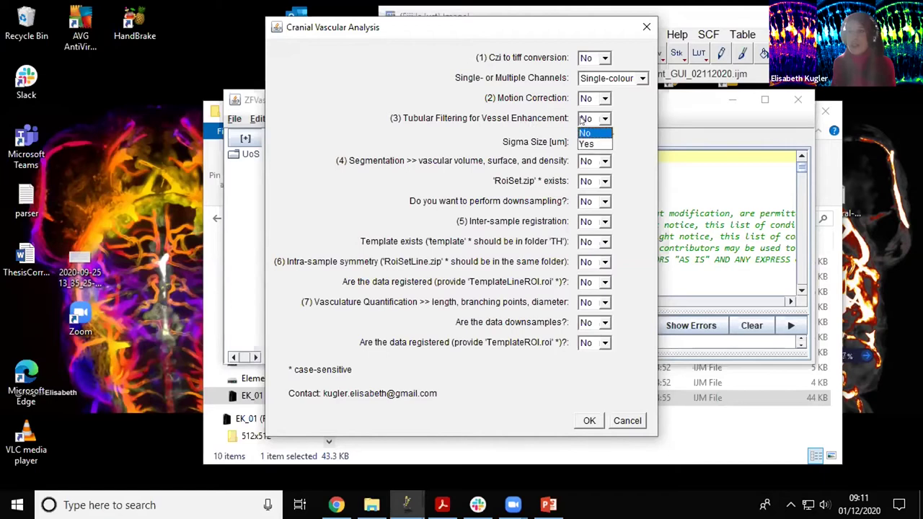
pyautogui.click(583, 142)
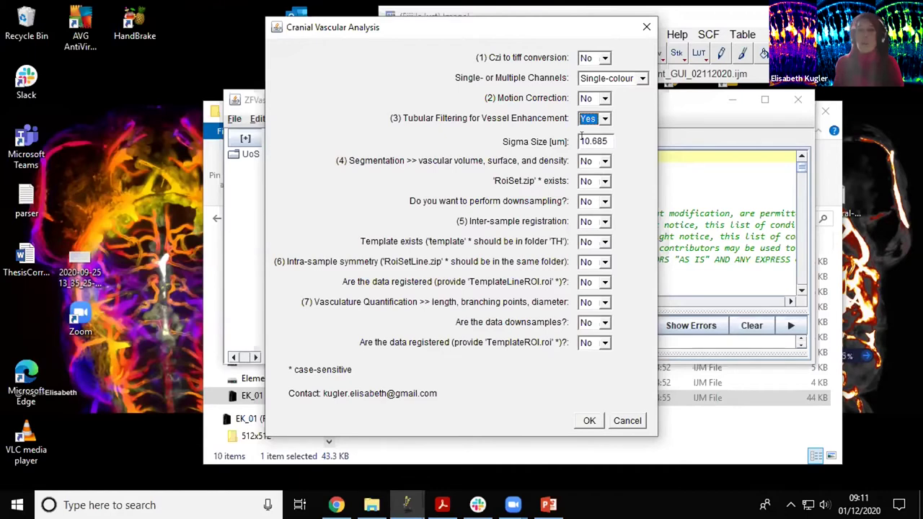
pyautogui.press('Tab')
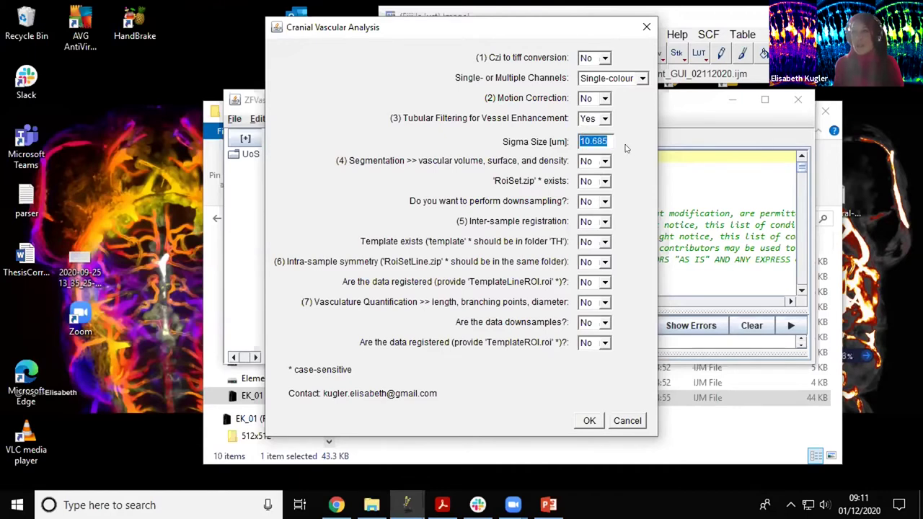
pyautogui.write('5')
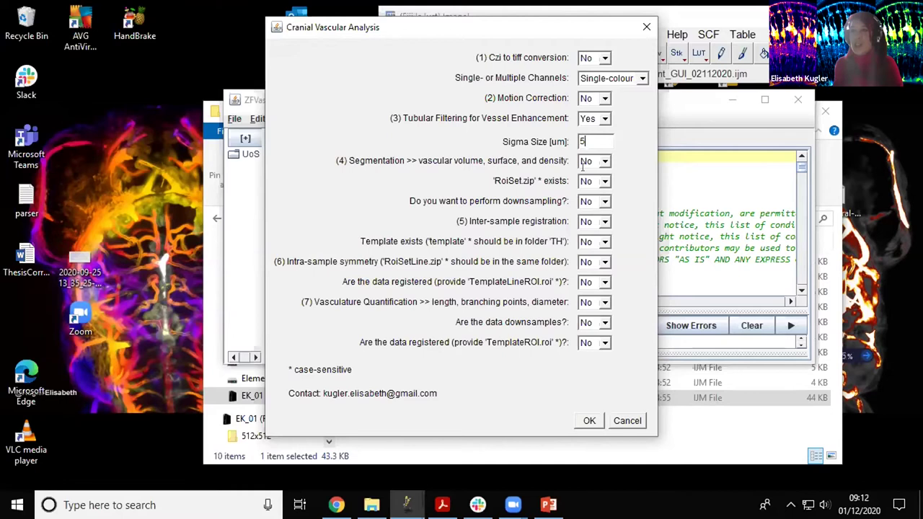
pyautogui.click(581, 422)
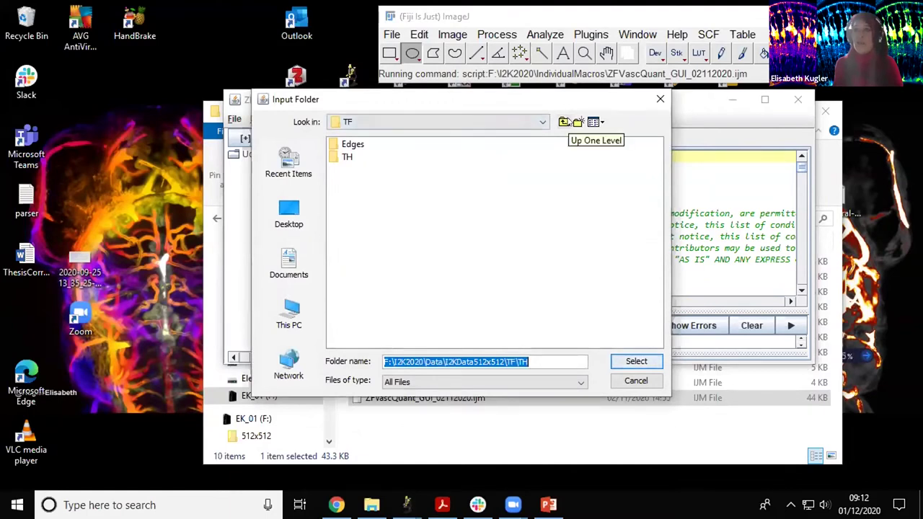
pyautogui.click(565, 123)
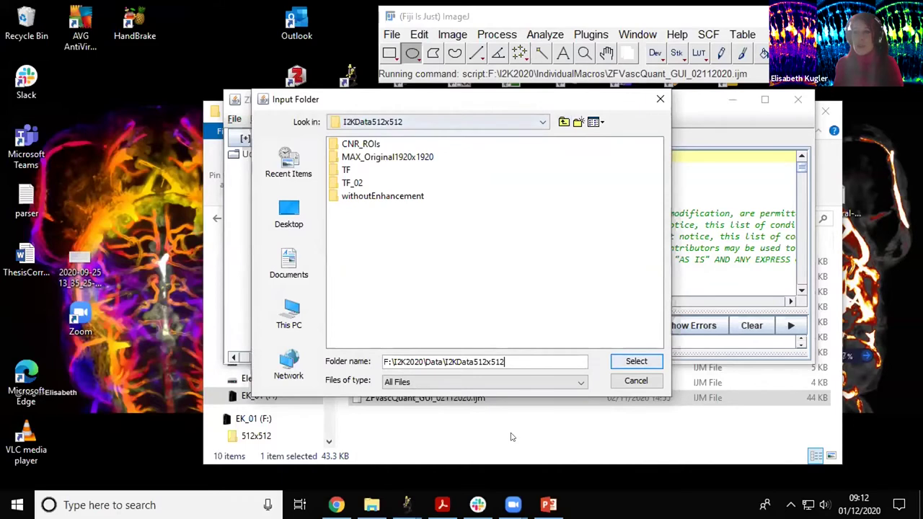
# - Switch to File Explorer, open the I2KData512x512 folder inside I2K2020\Data and move the window higher
pyautogui.click(466, 398)
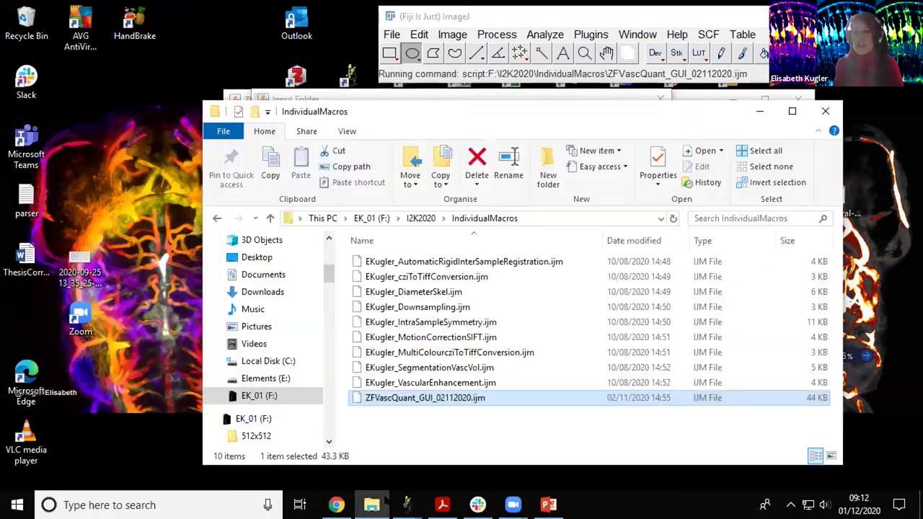
pyautogui.click(408, 218)
pyautogui.doubleClick(642, 283)
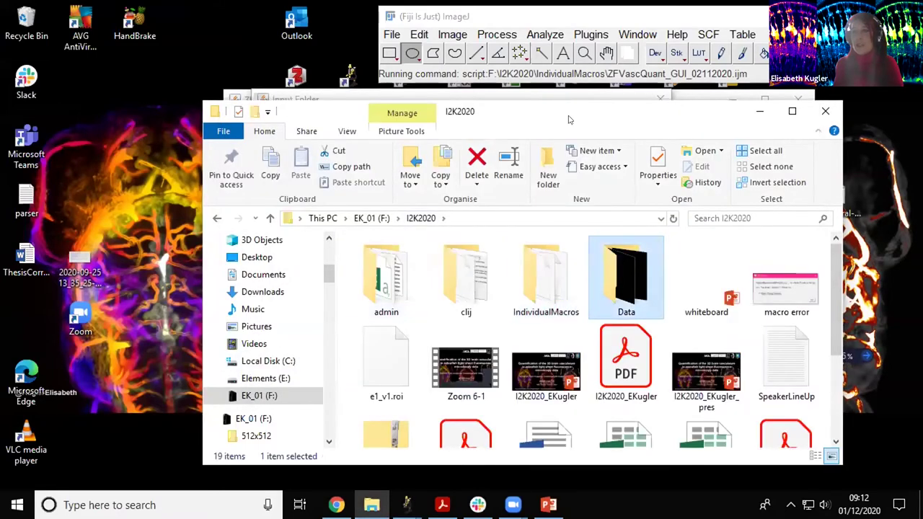
pyautogui.moveTo(559, 109); pyautogui.dragTo(573, 74)
pyautogui.doubleClick(398, 238)
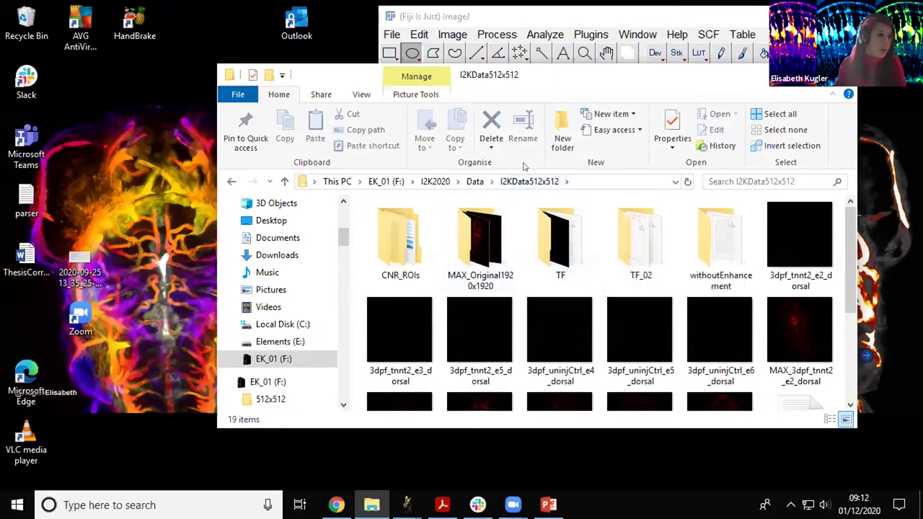
# - Try to rename the TF folder in I2KData512x512 as TF1
pyautogui.click(556, 230)
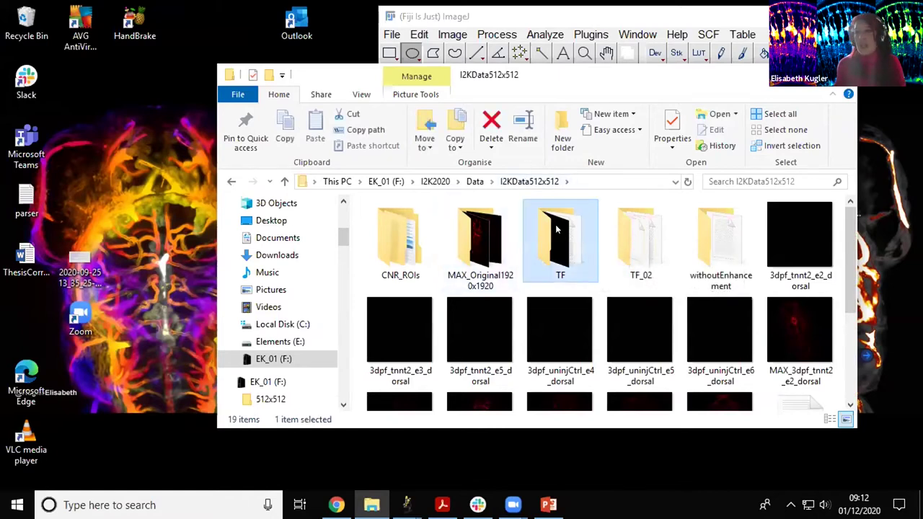
pyautogui.rightClick(556, 229)
pyautogui.click(600, 456)
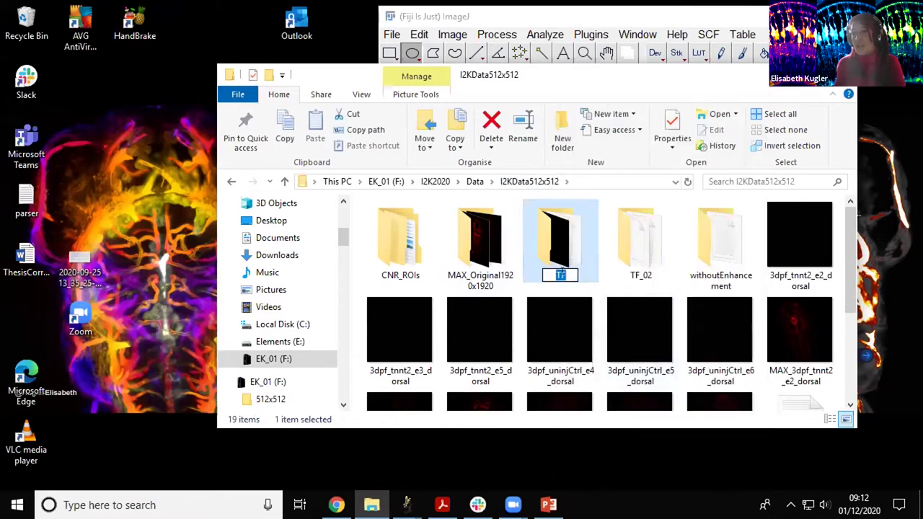
pyautogui.press('End')
pyautogui.write('1')
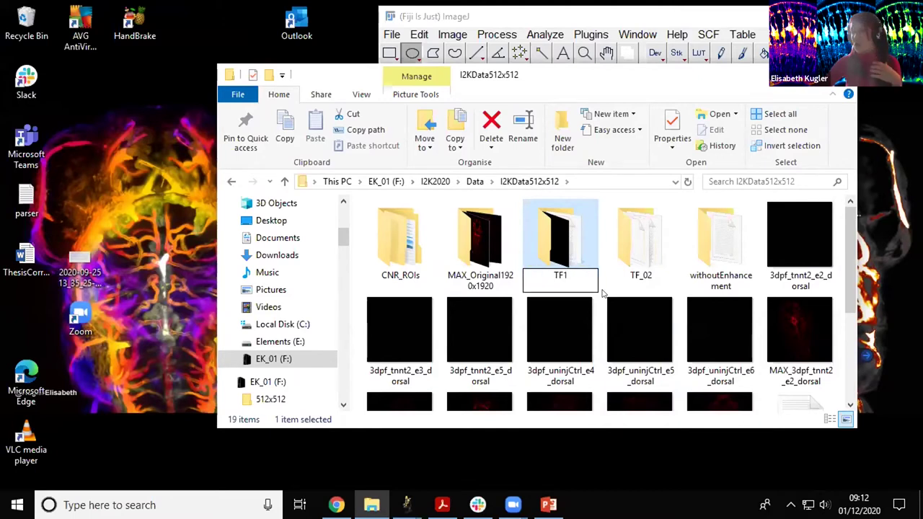
pyautogui.press('Return')
pyautogui.click(582, 320)
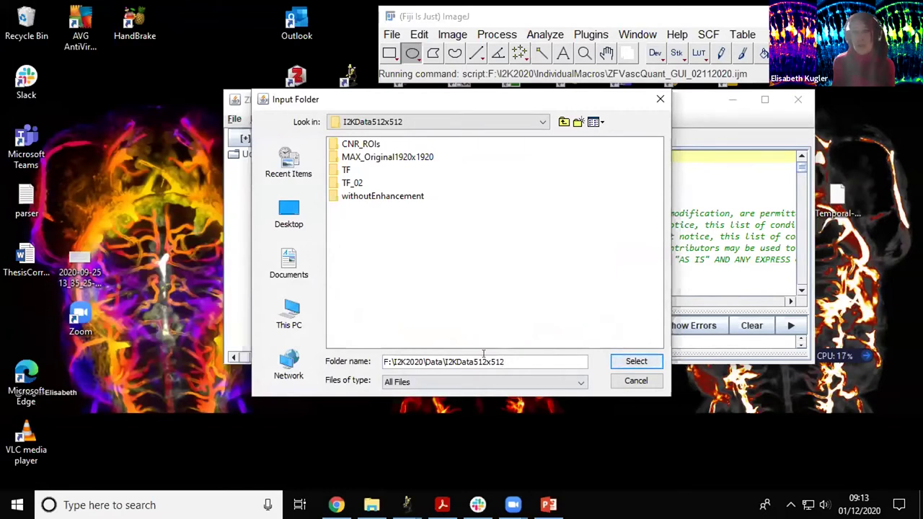
# - Choose F:\I2K2020\Data\I2KData512x512 as the macro's input folder to start the vessel enhancement
pyautogui.click(647, 363)
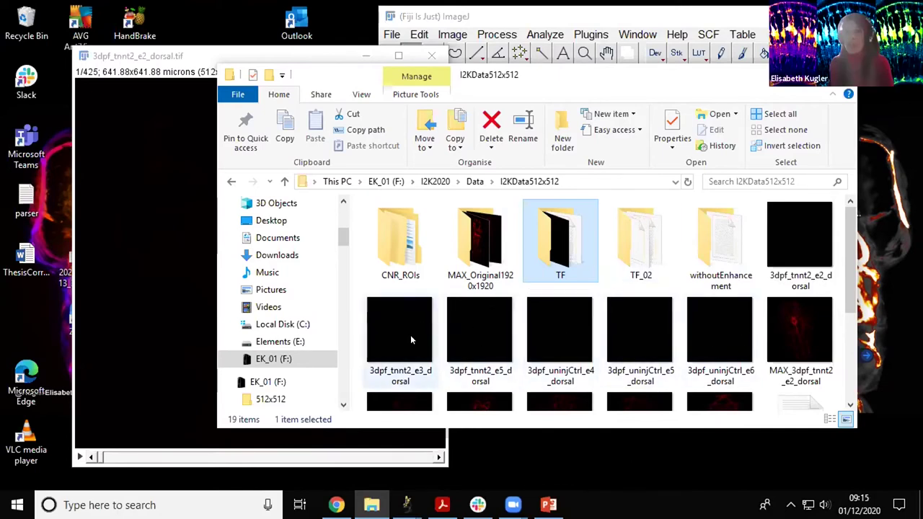
pyautogui.moveTo(717, 339)
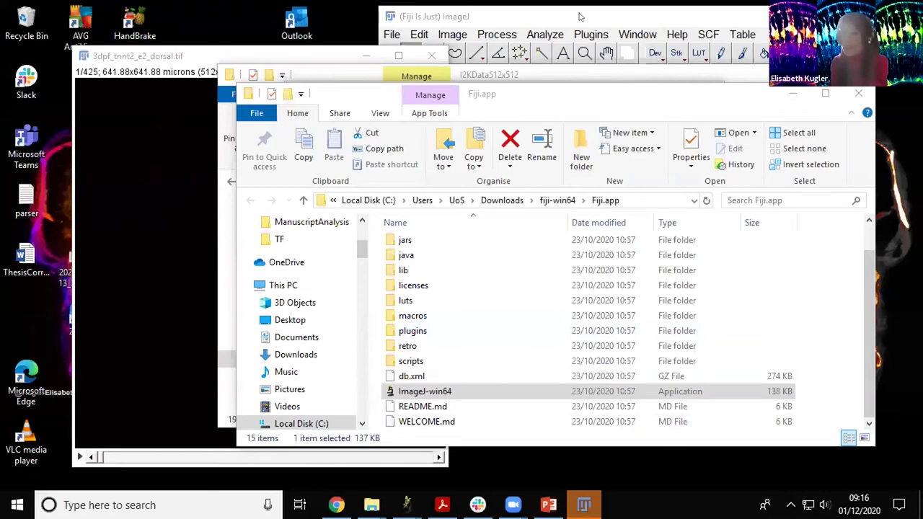
# - Bring up a second Fiji window, load ZFVascQuant_GUI_02112020.ijm from I2K2020\IndividualMacros into it and run the macro
pyautogui.moveTo(593, 507)
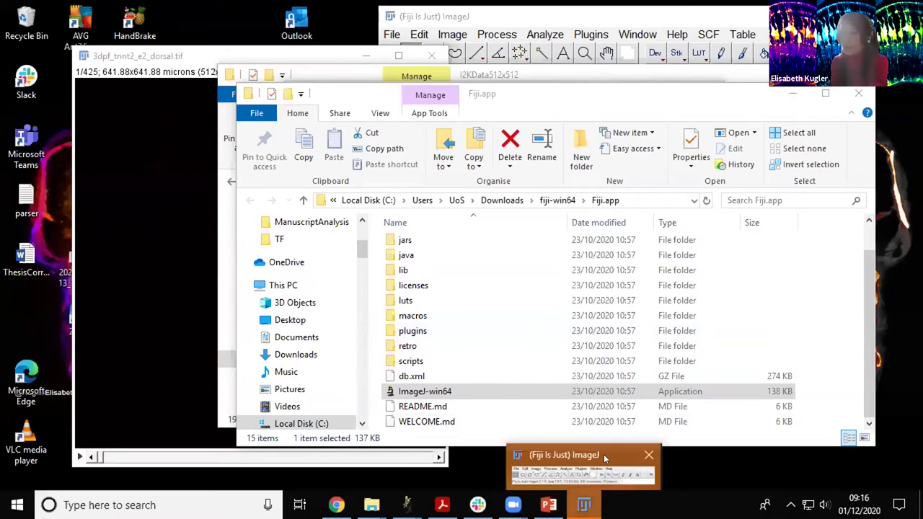
pyautogui.moveTo(604, 456)
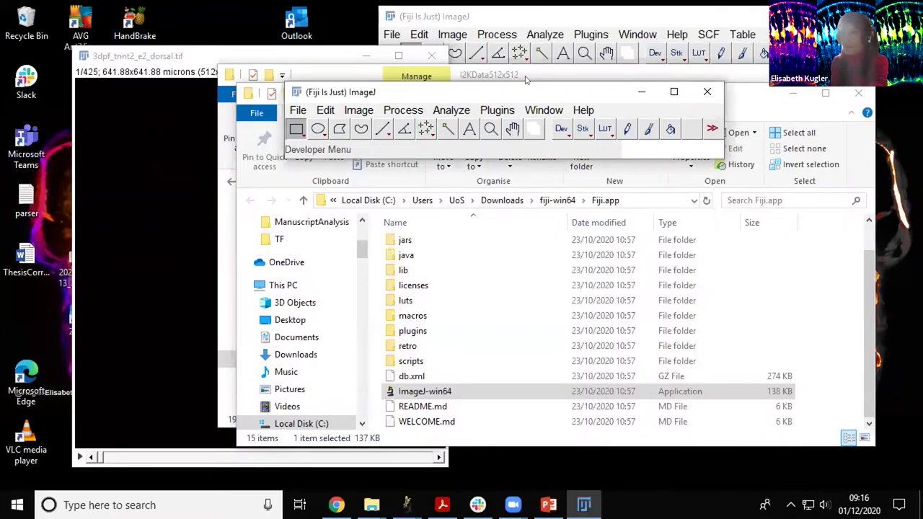
pyautogui.click(526, 109)
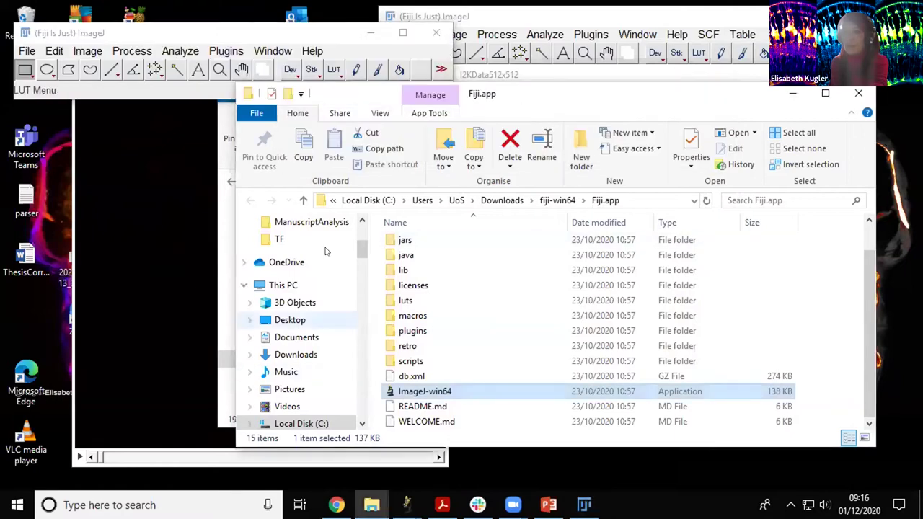
pyautogui.scroll(3, 299, 325)
pyautogui.click(292, 371)
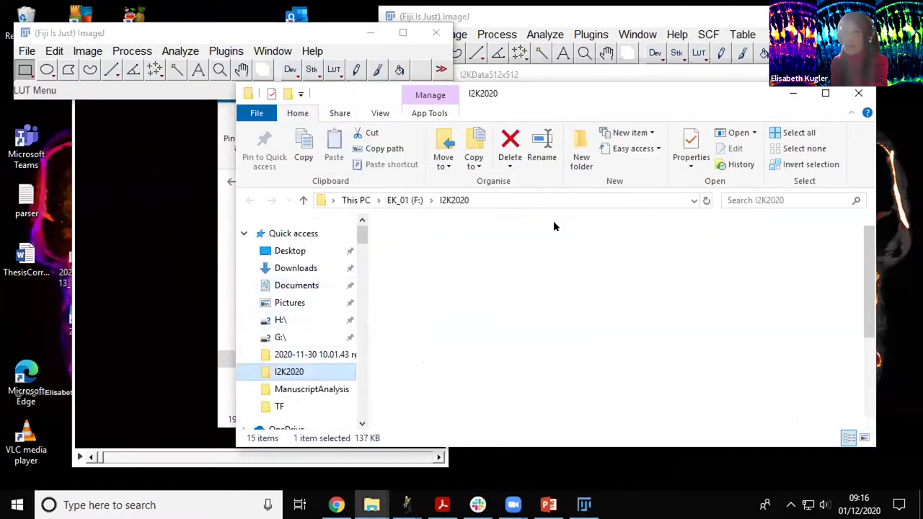
pyautogui.moveTo(470, 383); pyautogui.dragTo(153, 52)
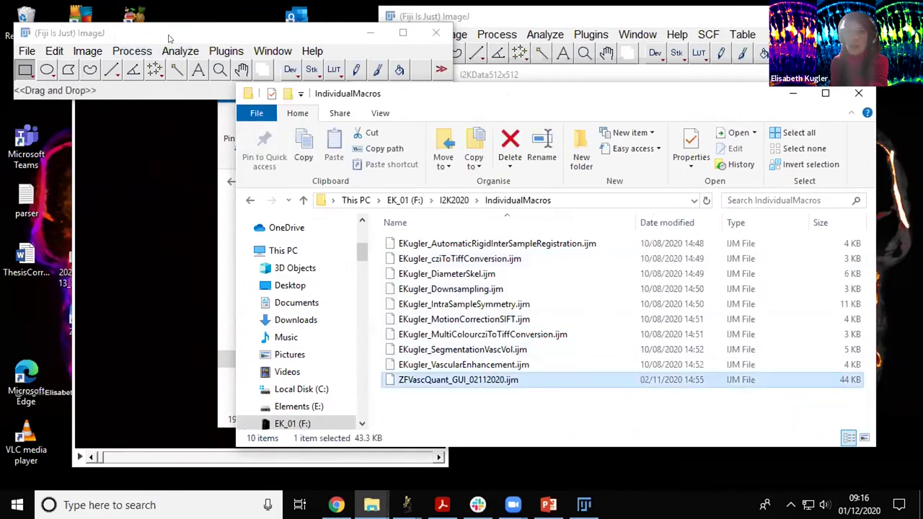
pyautogui.click(244, 335)
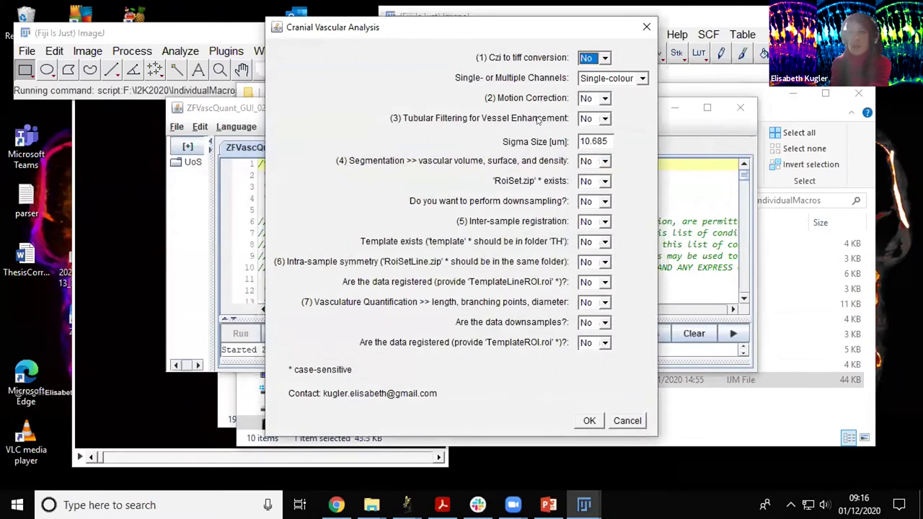
pyautogui.click(584, 120)
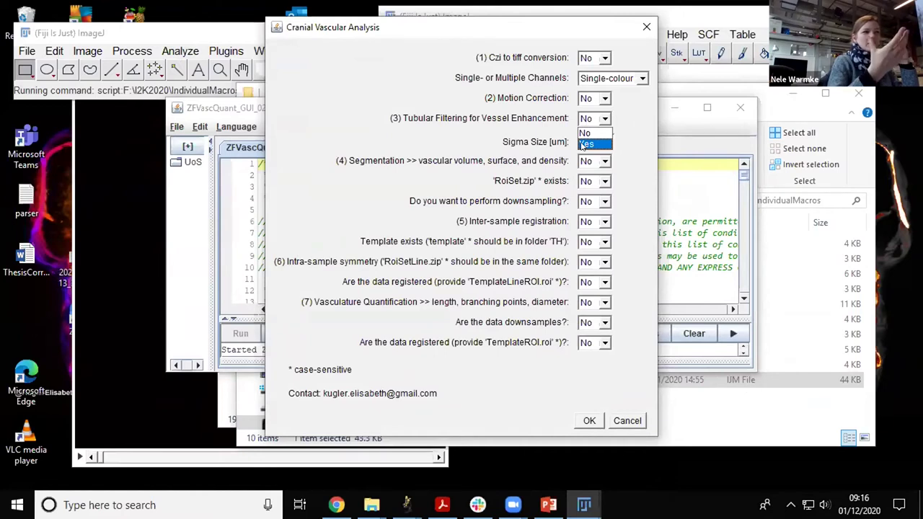
pyautogui.click(647, 43)
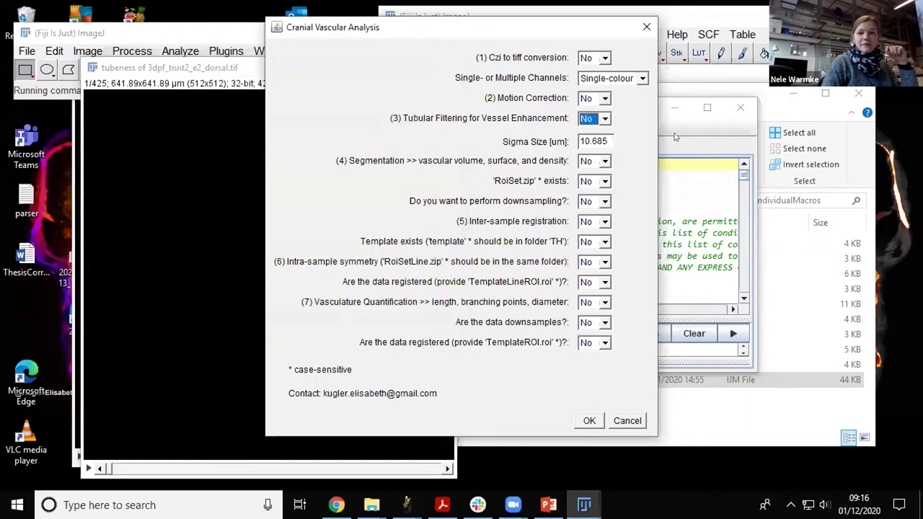
pyautogui.click(646, 28)
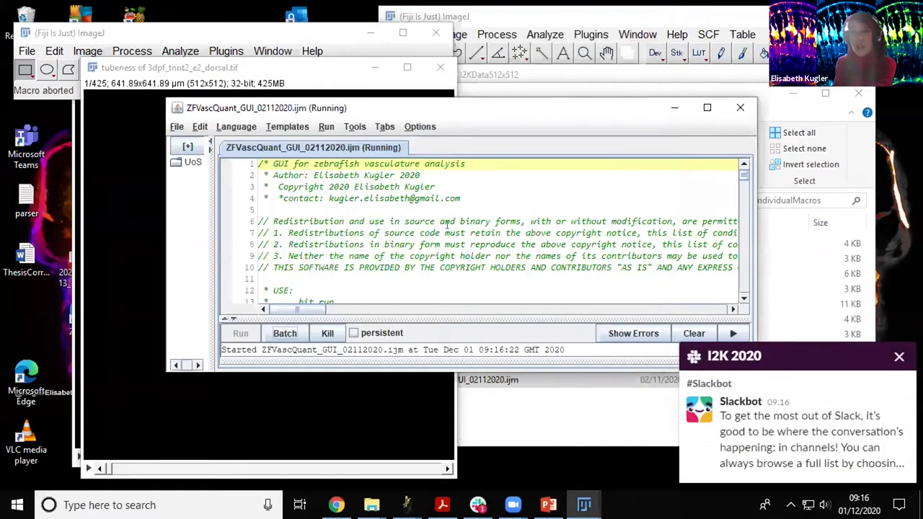
# - Run the ZFVascQuant macro again and examine its choices for tubular filtering and the sigma size in the Cranial Vascular Analysis dialog
pyautogui.moveTo(480, 108); pyautogui.dragTo(558, 104)
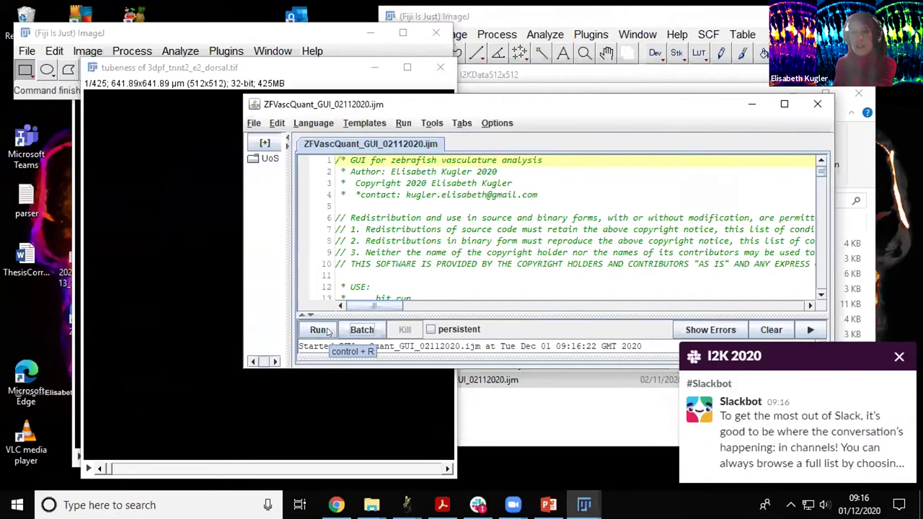
pyautogui.click(328, 331)
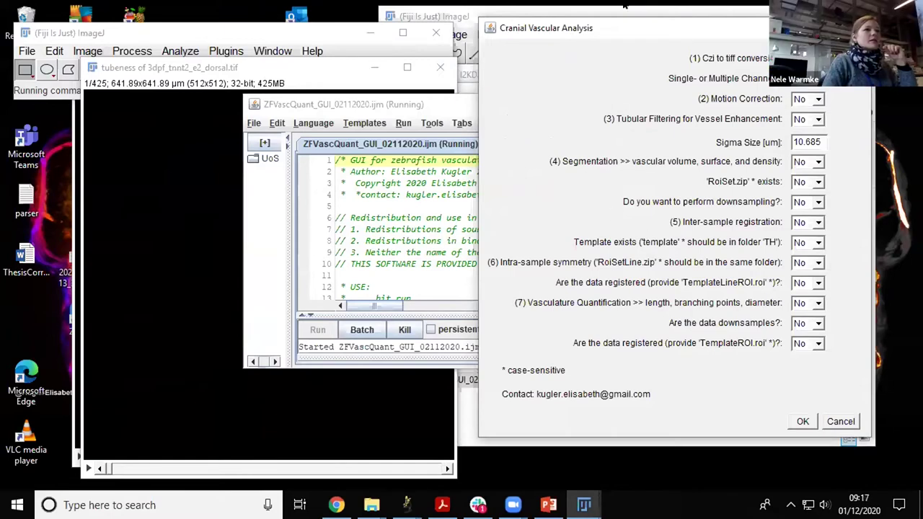
pyautogui.moveTo(479, 21); pyautogui.dragTo(437, 67)
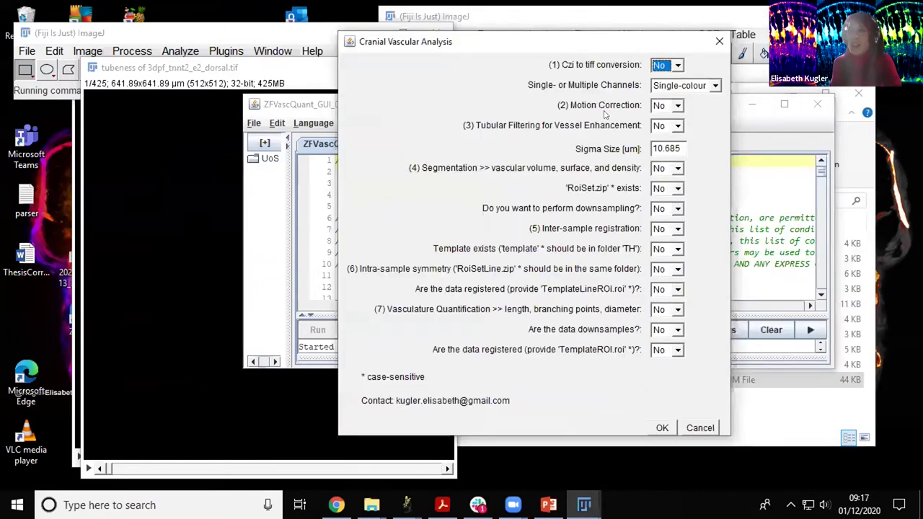
pyautogui.click(658, 126)
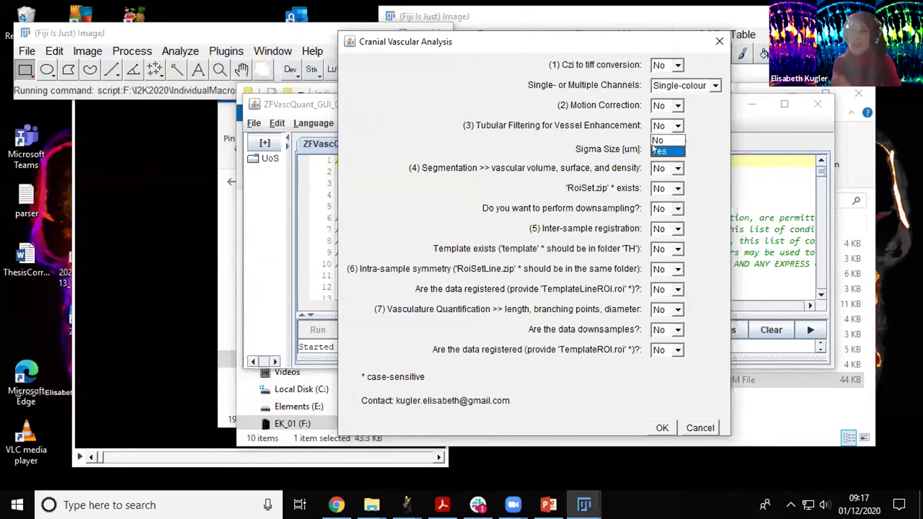
pyautogui.click(658, 150)
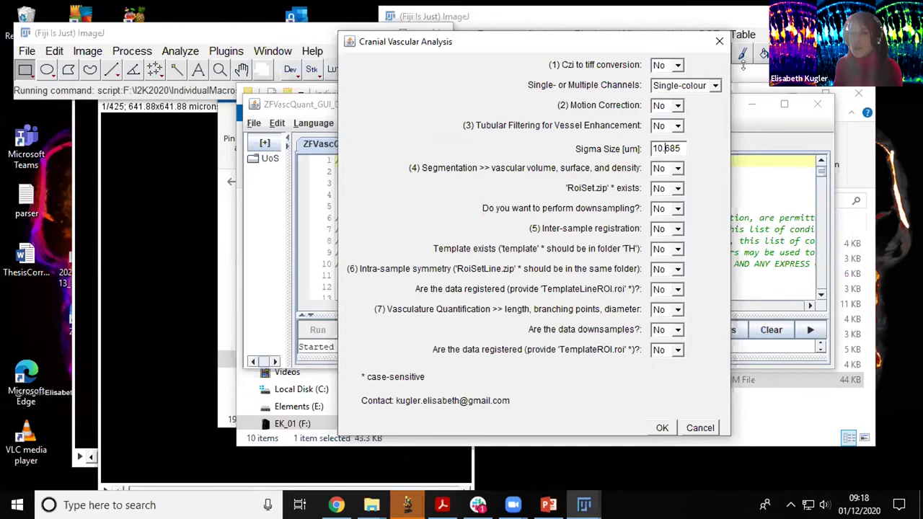
# - Switch to File Explorer and examine the full path of the I2KData512x512 input folder
pyautogui.click(401, 441)
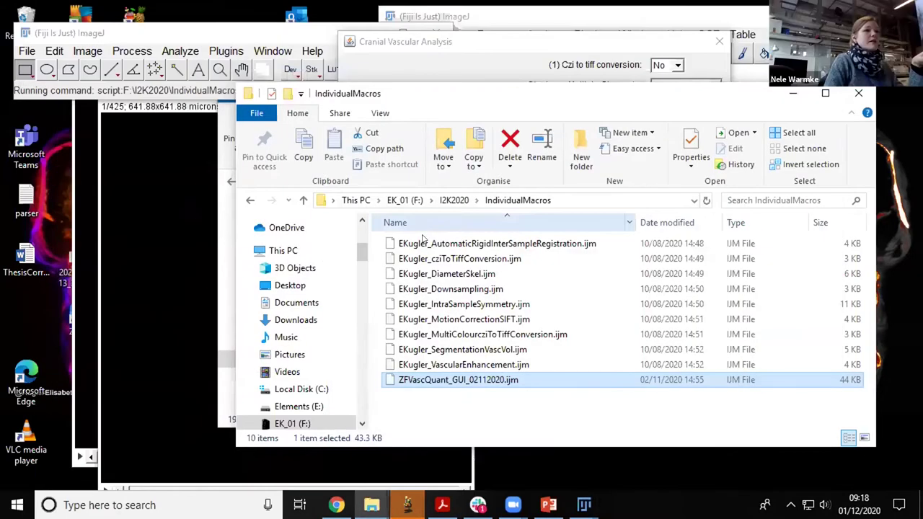
pyautogui.click(225, 289)
pyautogui.click(410, 182)
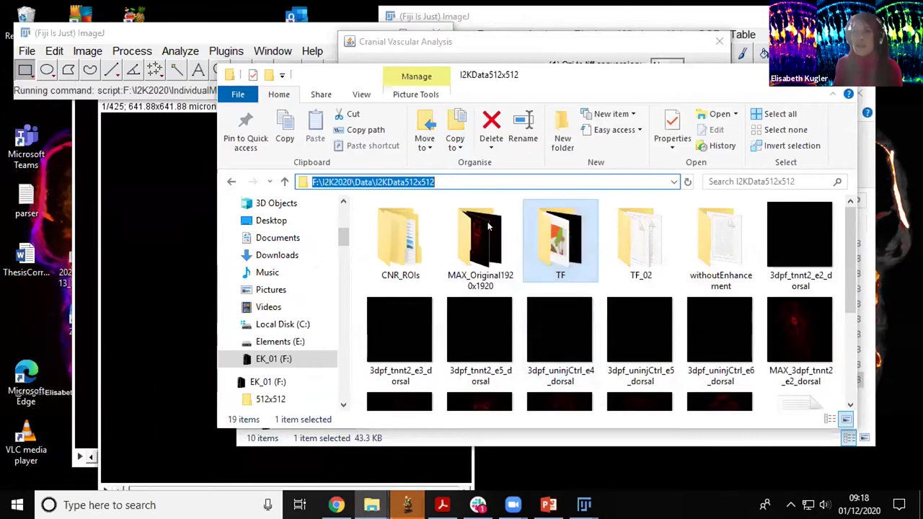
pyautogui.click(459, 182)
pyautogui.moveTo(441, 180)
pyautogui.mouseDown()
pyautogui.moveTo(430, 125)
pyautogui.moveTo(433, 180)
pyautogui.mouseUp()
pyautogui.click(529, 181)
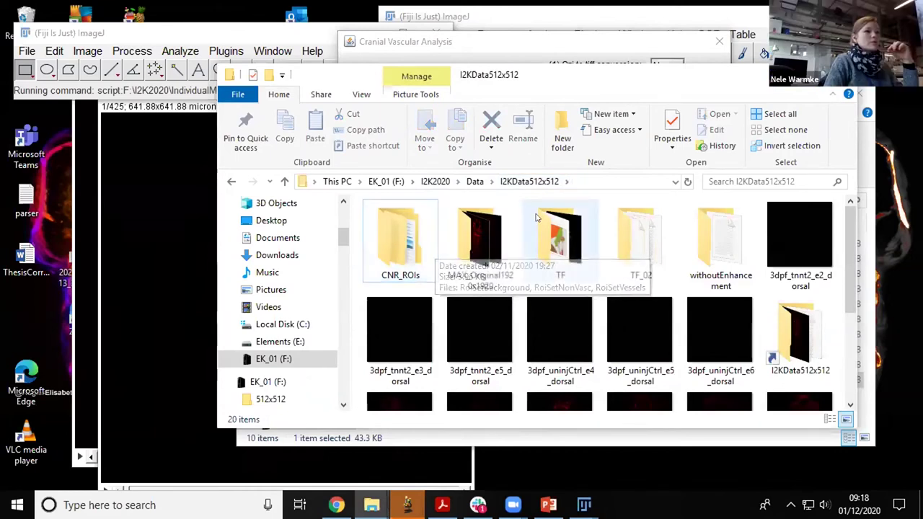
# - Close the Cranial Vascular Analysis dialog without running it and return to the Fiji instance processing the 3dpf_tnnt2_e3_dorsal stack
pyautogui.click(579, 63)
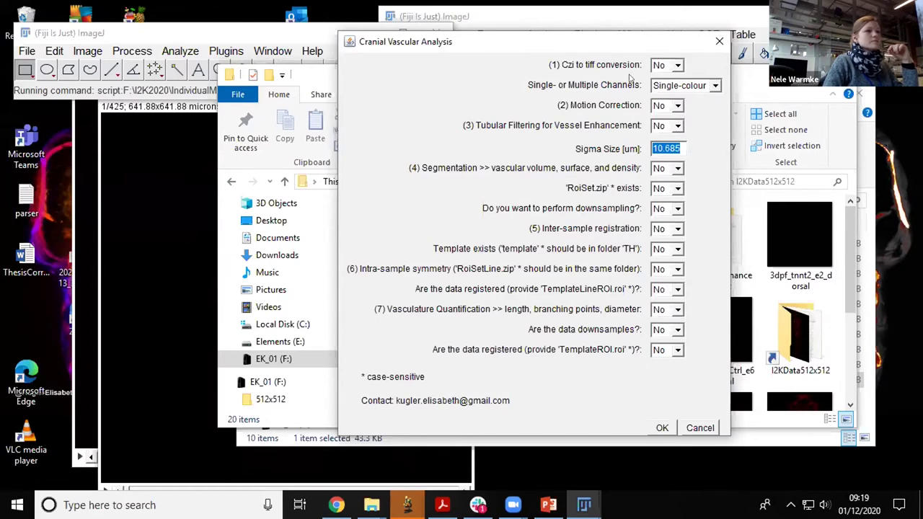
pyautogui.click(719, 41)
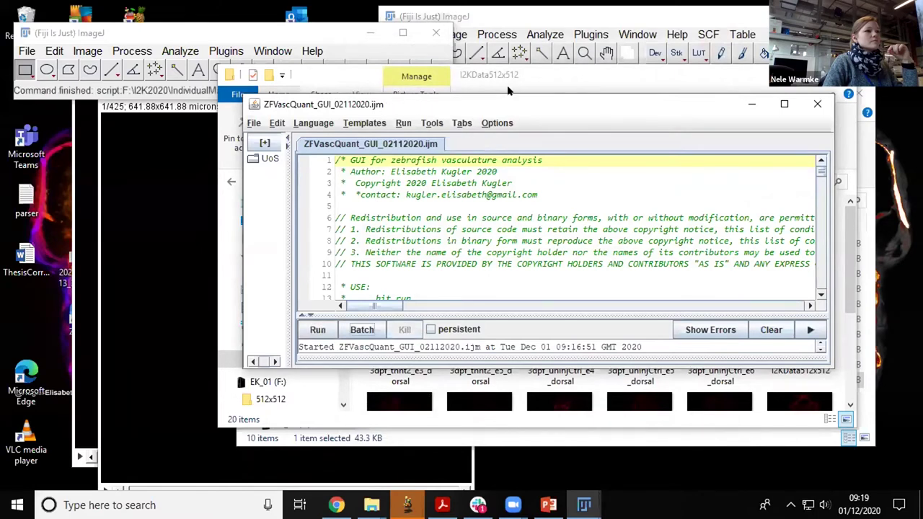
pyautogui.click(523, 20)
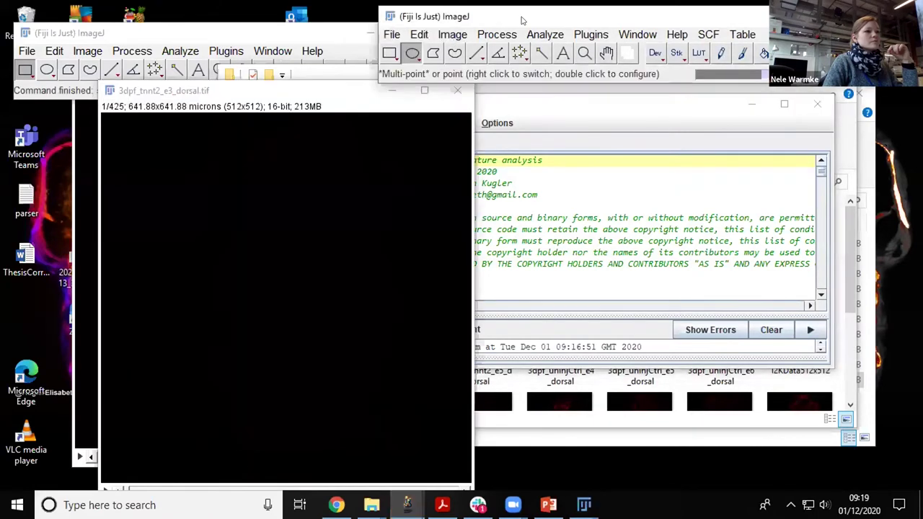
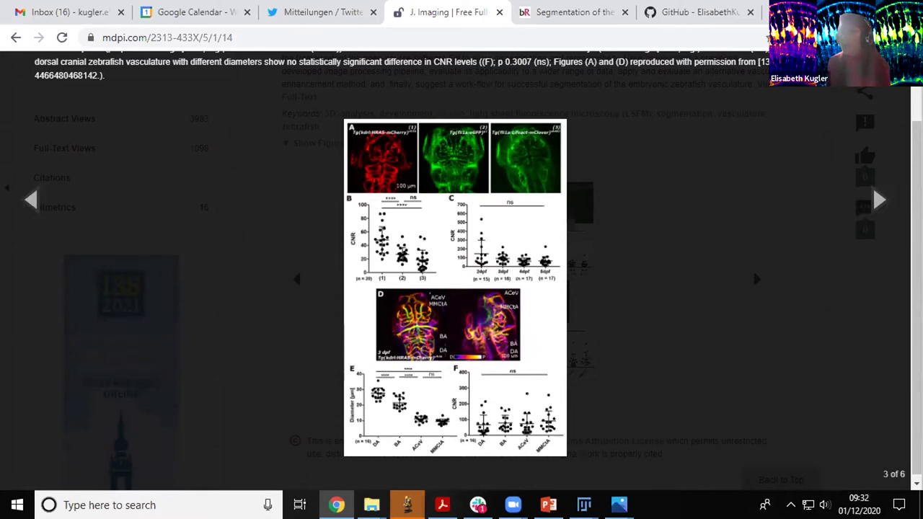
# - Switch from the browser to File Explorer, keep a free Fiji window at hand, and open I2K2020\Data\I2KData512x512
pyautogui.hotkey('alt', 'Tab')
pyautogui.hotkey('alt', 'Tab')
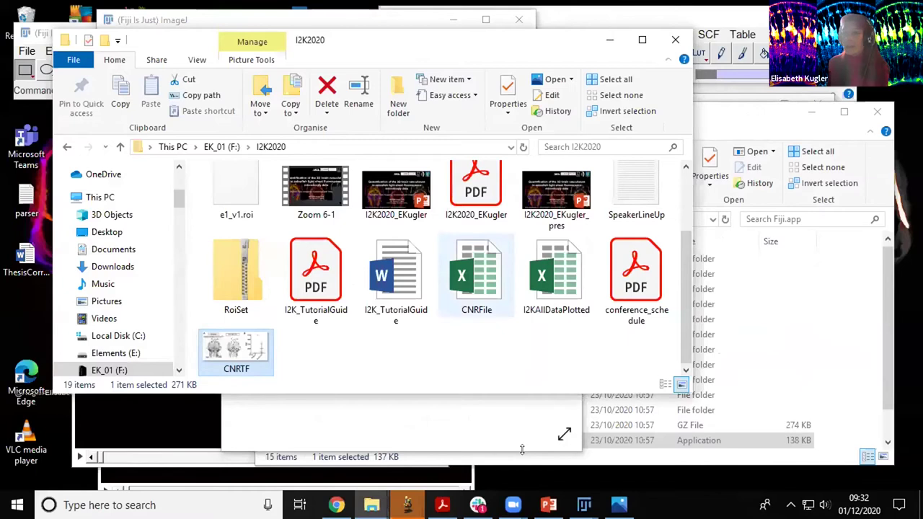
pyautogui.click(585, 505)
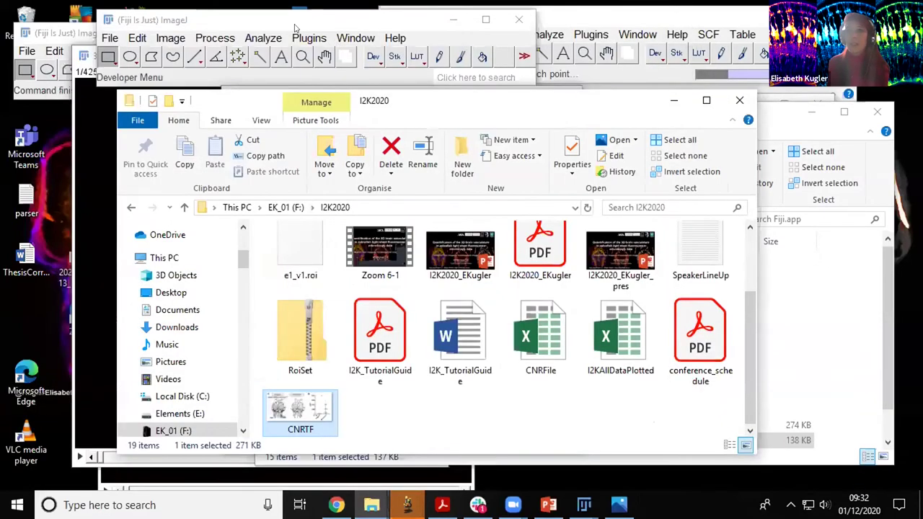
pyautogui.click(520, 423)
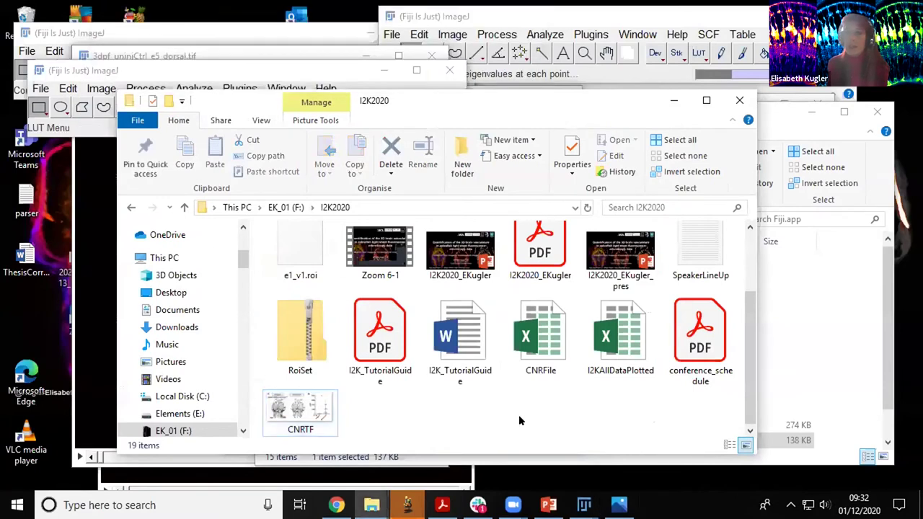
pyautogui.scroll(3, 519, 404)
pyautogui.doubleClick(537, 264)
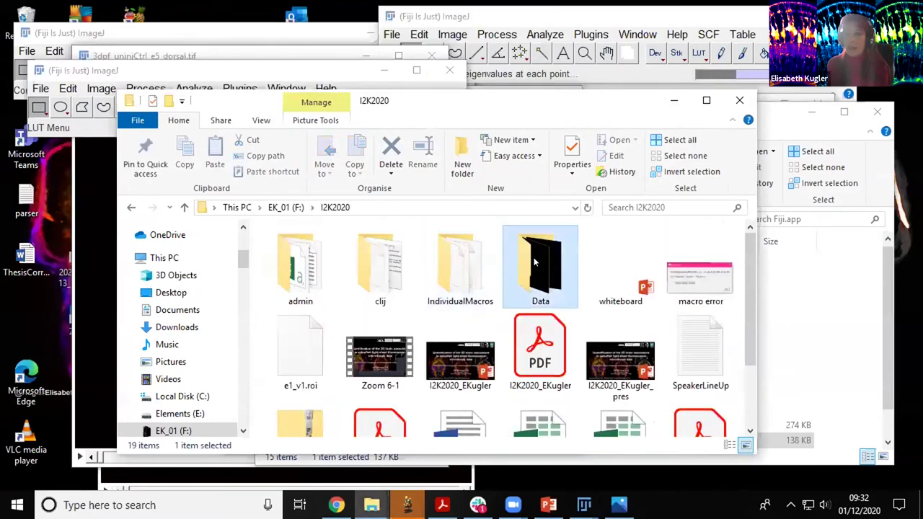
pyautogui.doubleClick(299, 264)
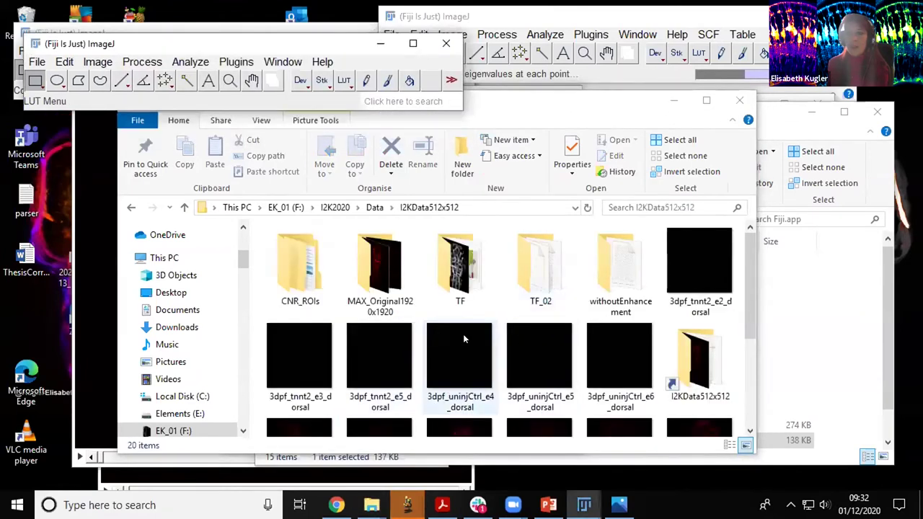
# - Open the original 3dpf_uninjCtrl_e4_dorsal stack and the filtered TF_3dpf_uninjCtrl_e4_dorsal stack from the TF folder in Fiji
pyautogui.click(466, 339)
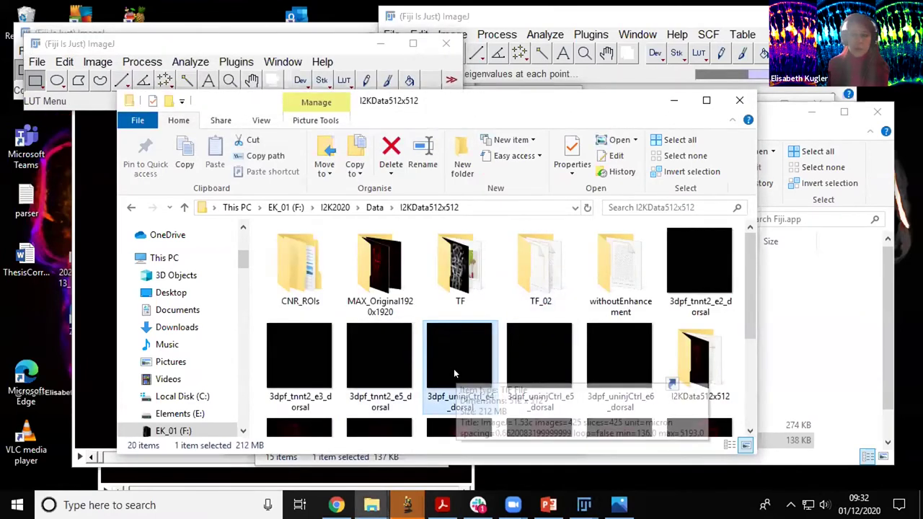
pyautogui.moveTo(453, 370); pyautogui.dragTo(189, 63)
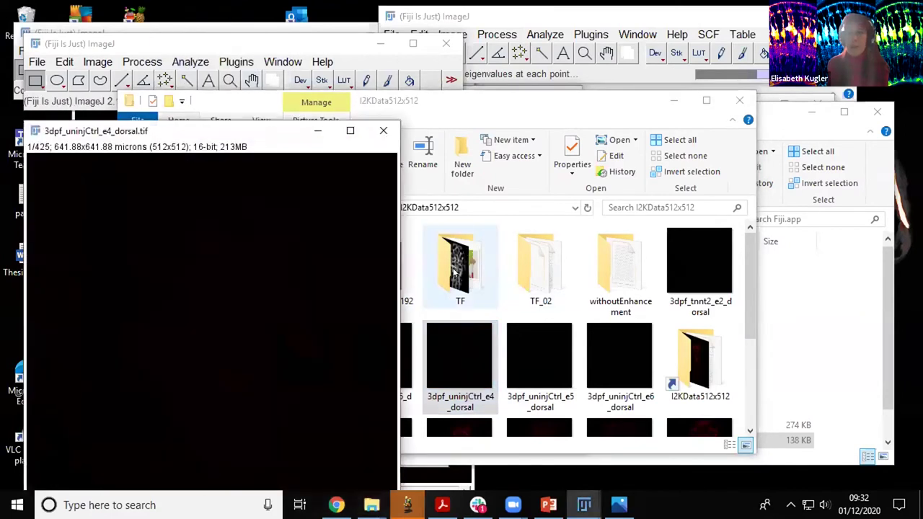
pyautogui.doubleClick(454, 271)
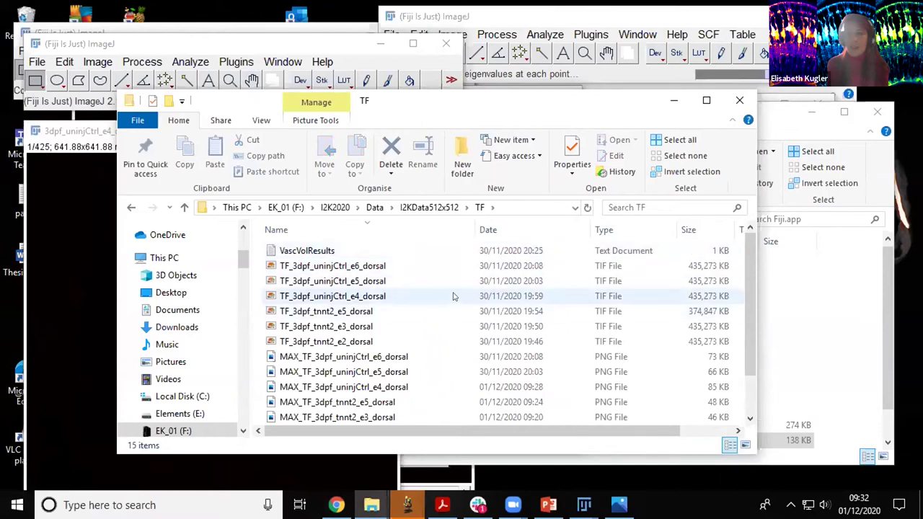
pyautogui.click(314, 297)
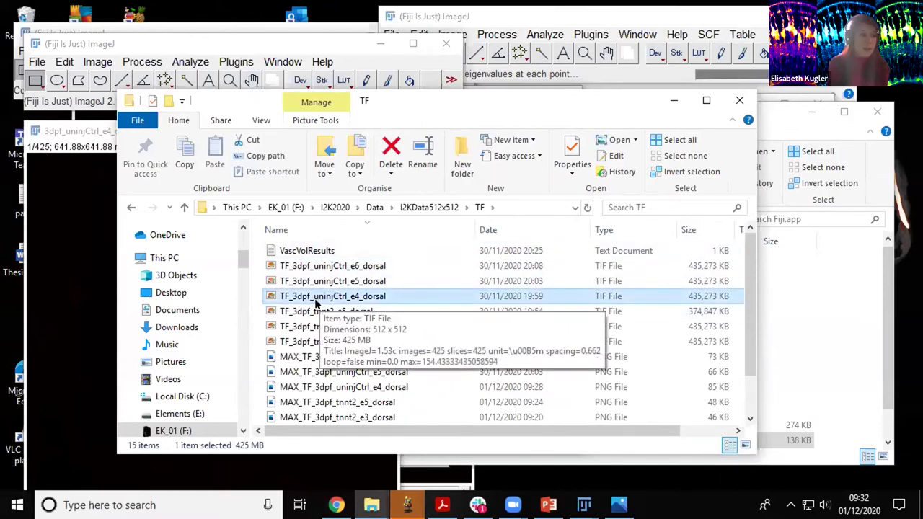
pyautogui.moveTo(316, 305); pyautogui.dragTo(240, 52)
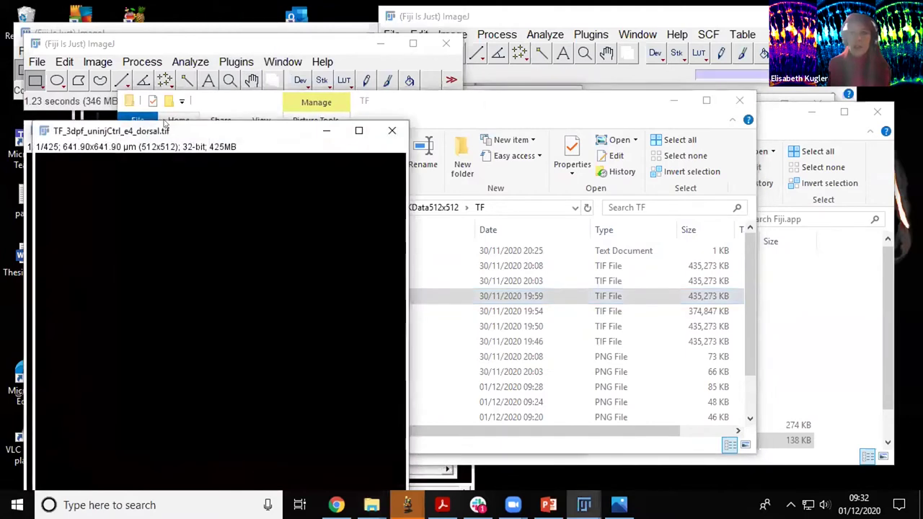
# - Place the TF_3dpf_uninjCtrl_e4_dorsal stack beside the original and convert the filtered stack to 8-bit
pyautogui.click(74, 142)
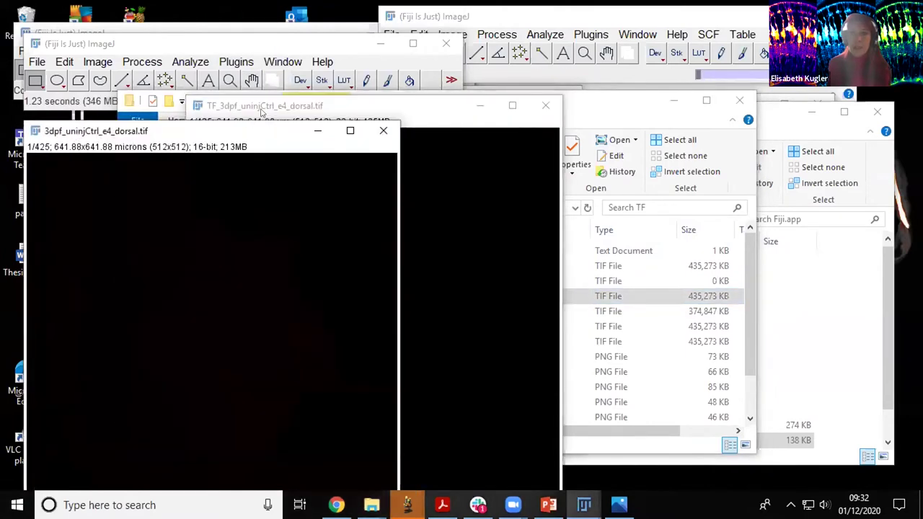
pyautogui.click(370, 122)
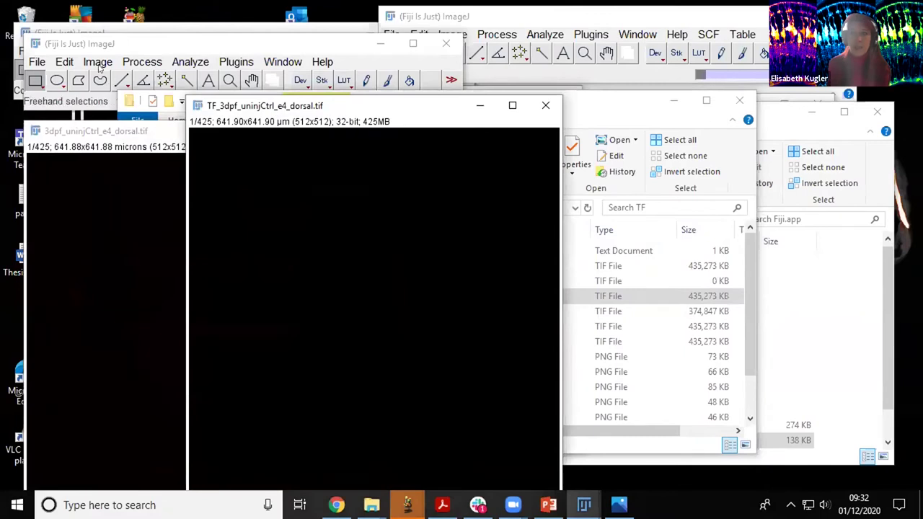
pyautogui.click(98, 62)
pyautogui.moveTo(112, 87)
pyautogui.click(259, 79)
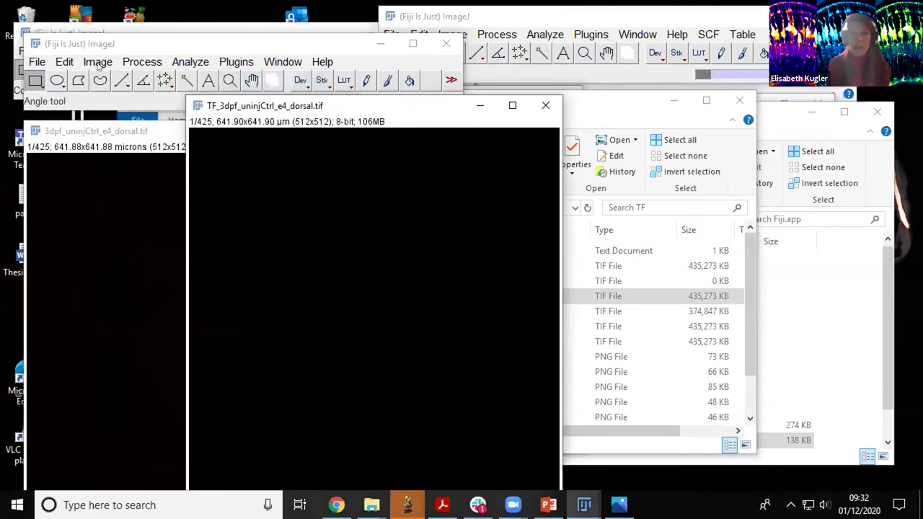
# - Bring the original 3dpf_uninjCtrl_e4_dorsal stack to the front and convert it to 8-bit
pyautogui.click(97, 61)
pyautogui.click(443, 231)
pyautogui.click(130, 144)
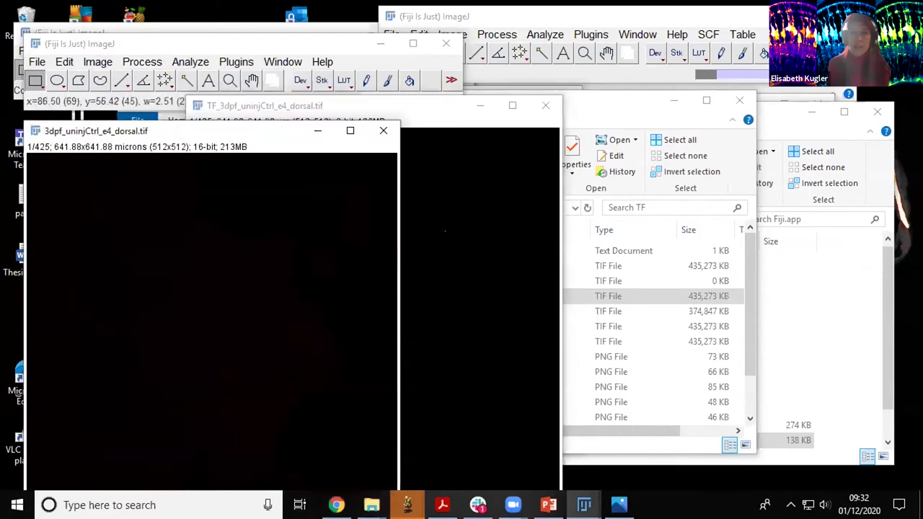
pyautogui.click(98, 61)
pyautogui.moveTo(108, 79)
pyautogui.click(260, 78)
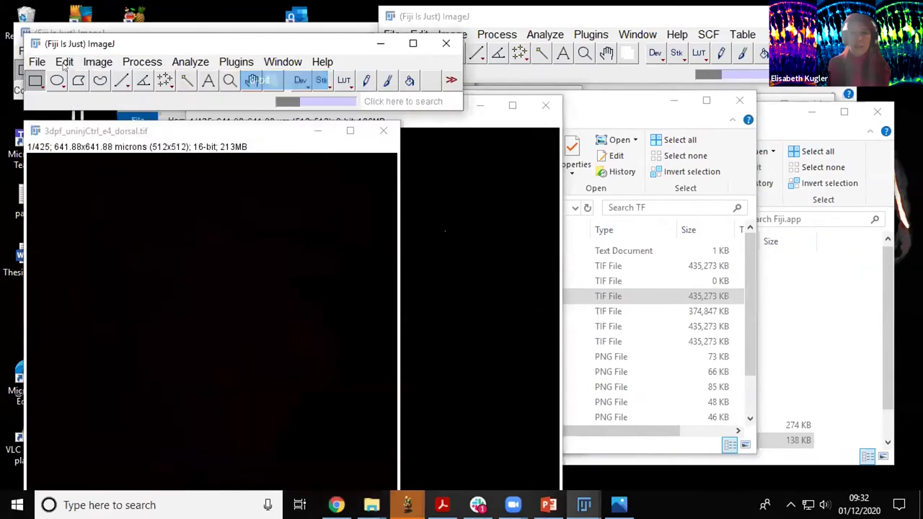
# - Merge the two stacks into a composite, with 3dpf_uninjCtrl_e4_dorsal.tif as C1 (red) and TF_3dpf_uninjCtrl_e4_dorsal.tif as C2 (green)
pyautogui.click(111, 64)
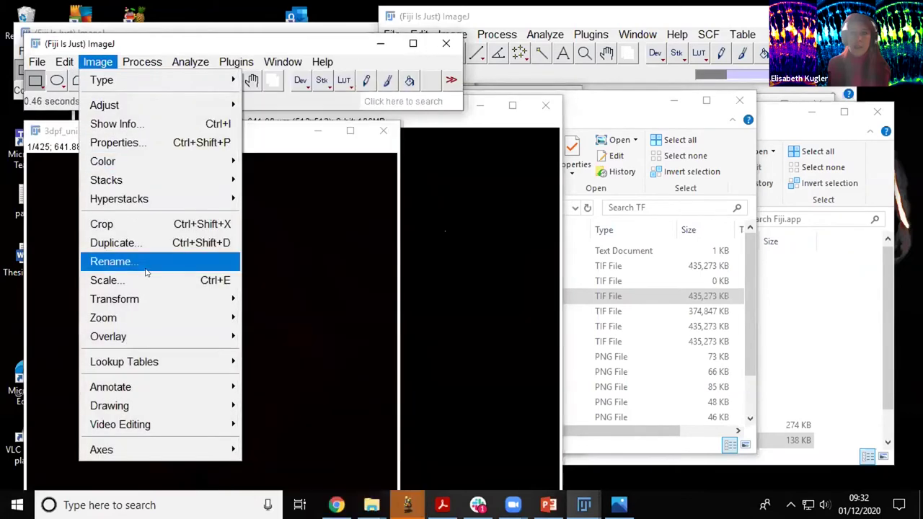
pyautogui.moveTo(191, 159)
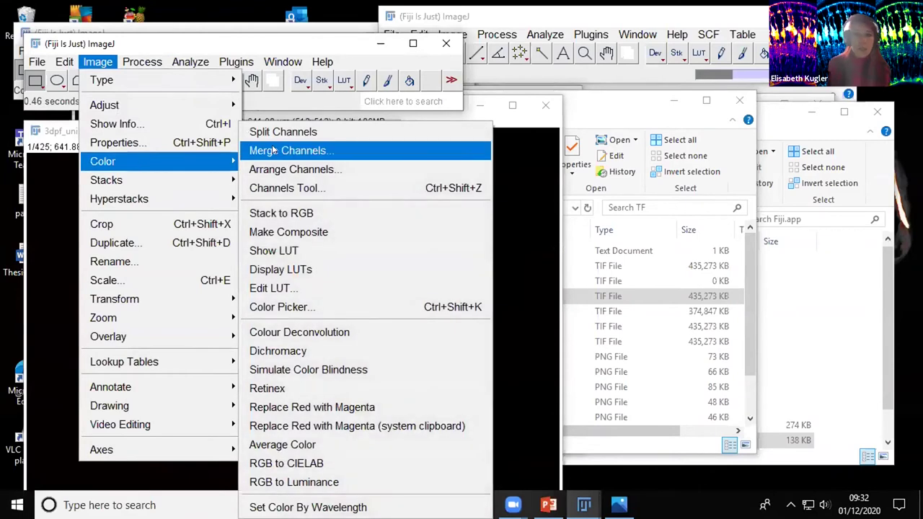
pyautogui.click(274, 150)
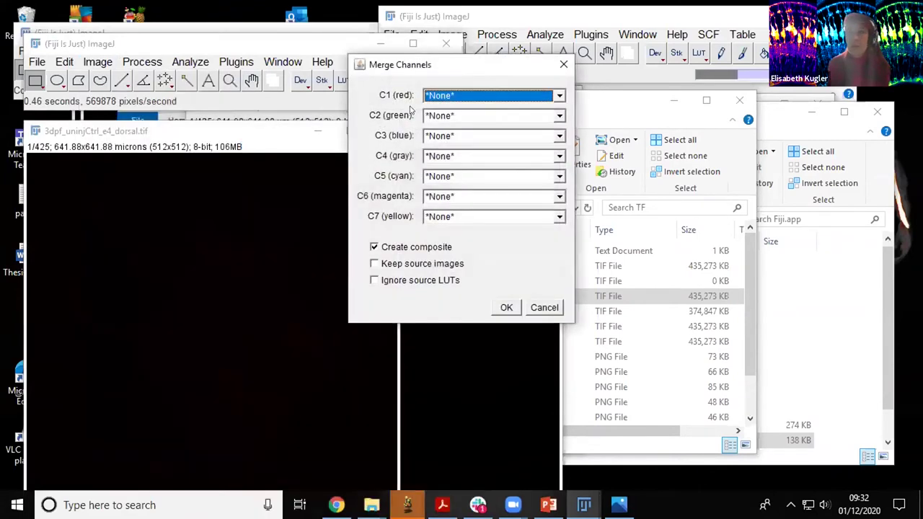
pyautogui.click(431, 96)
pyautogui.click(437, 106)
pyautogui.click(437, 115)
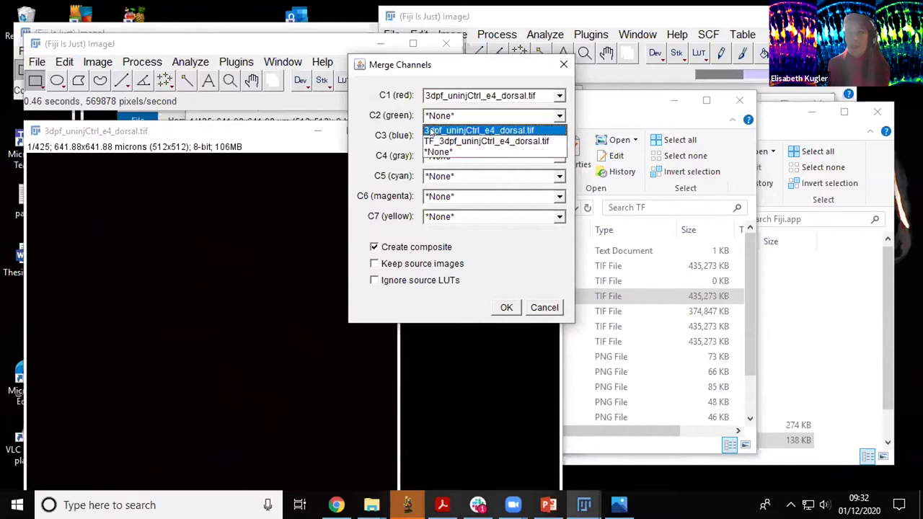
pyautogui.click(440, 140)
pyautogui.click(497, 308)
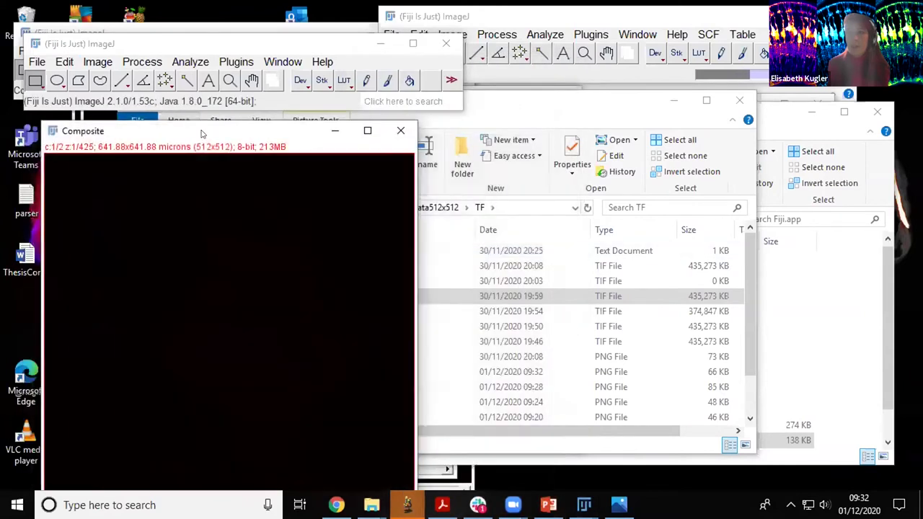
# - Step through the composite to slice 134, move its window clear of the toolbar, and apply the Green lookup table to the filtered channel
pyautogui.moveTo(297, 262); pyautogui.dragTo(316, 272)
pyautogui.scroll(-20, 306, 267)
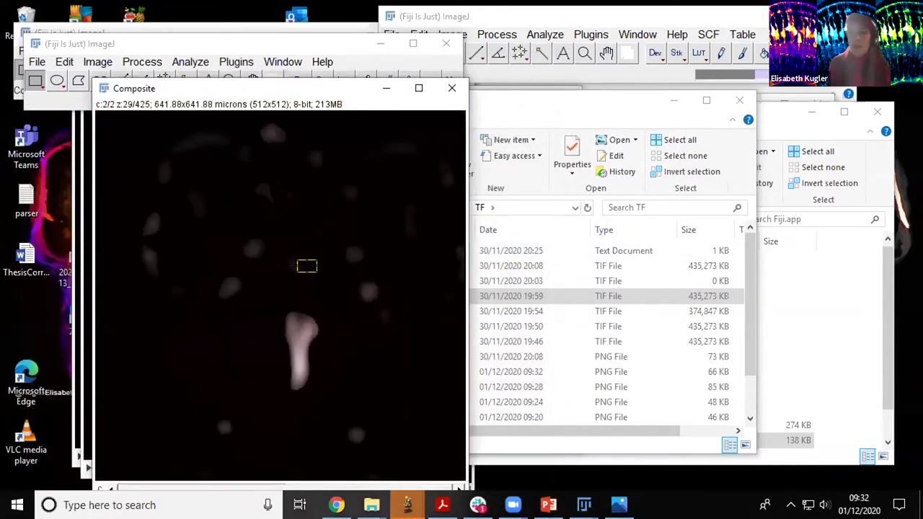
pyautogui.scroll(-20, 281, 296)
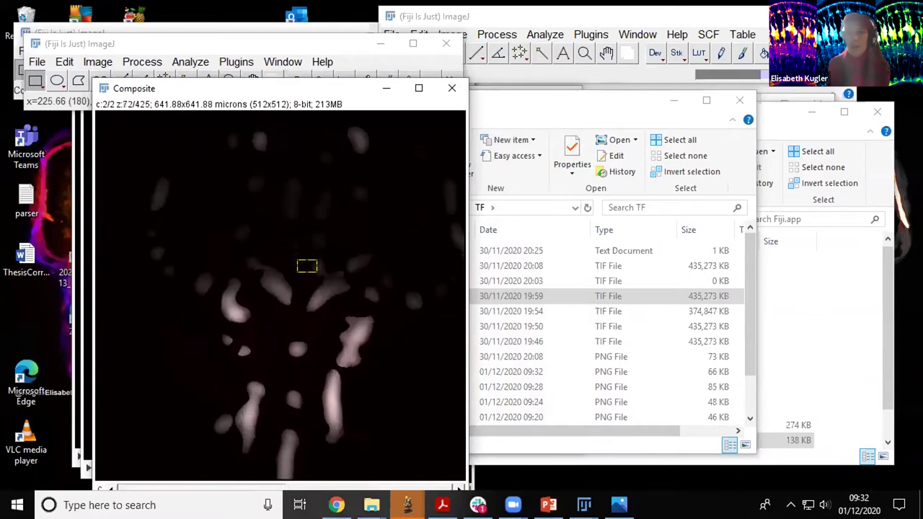
pyautogui.scroll(-20, 281, 296)
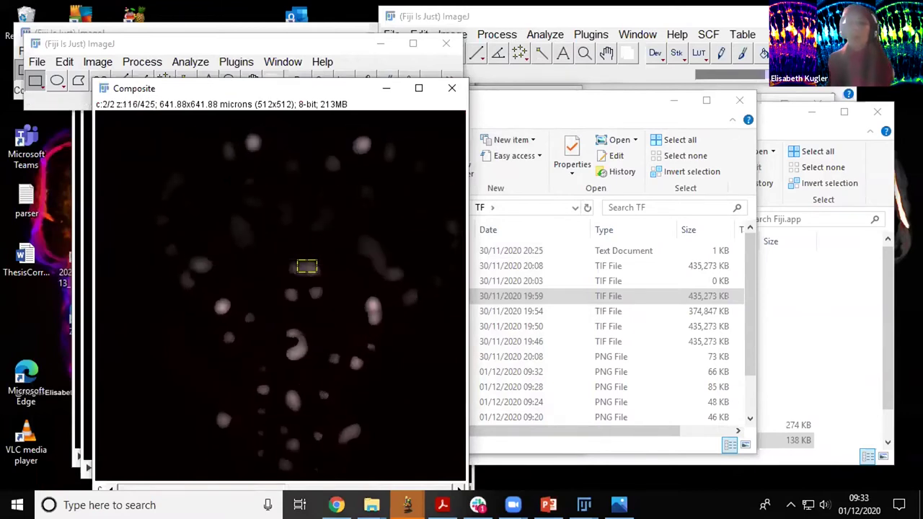
pyautogui.scroll(-11, 281, 296)
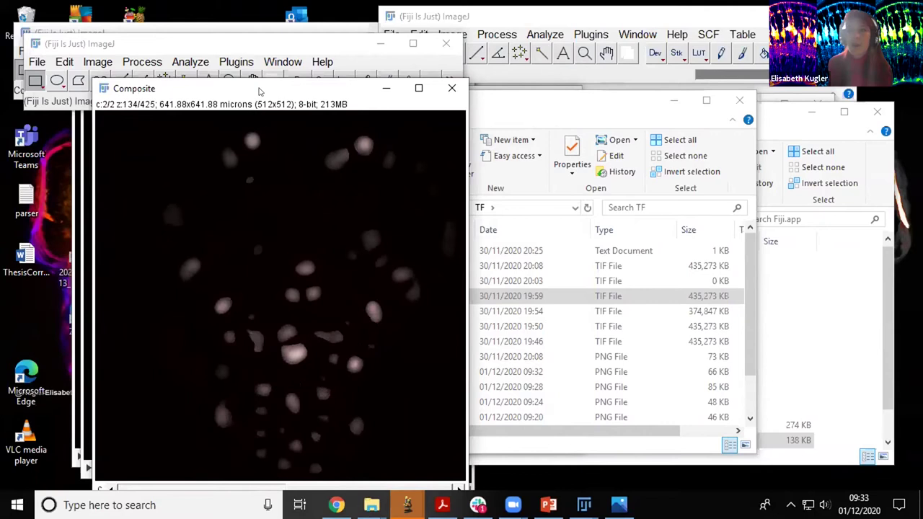
pyautogui.moveTo(331, 88); pyautogui.dragTo(460, 63)
pyautogui.click(142, 61)
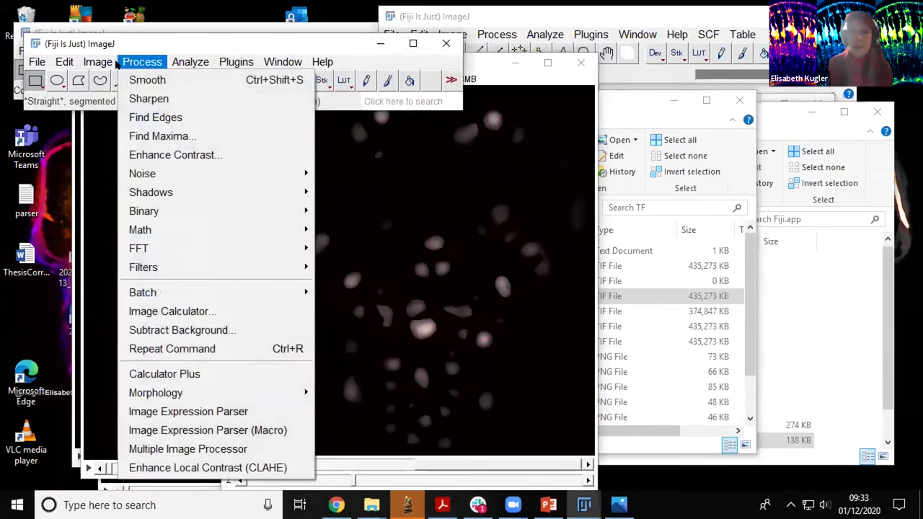
pyautogui.moveTo(98, 61)
pyautogui.moveTo(210, 361)
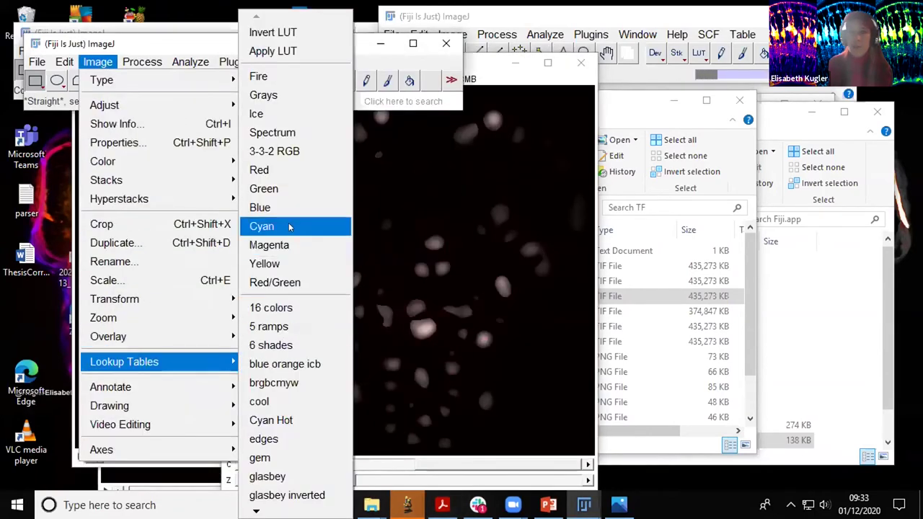
pyautogui.click(290, 190)
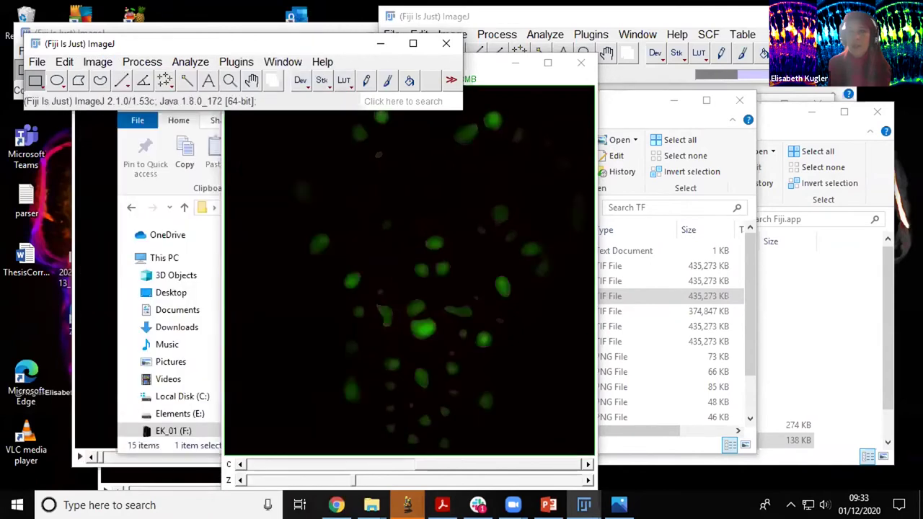
# - Apply the Magenta lookup table to the composite's channel 1, which holds the original image
pyautogui.click(101, 62)
pyautogui.moveTo(209, 361)
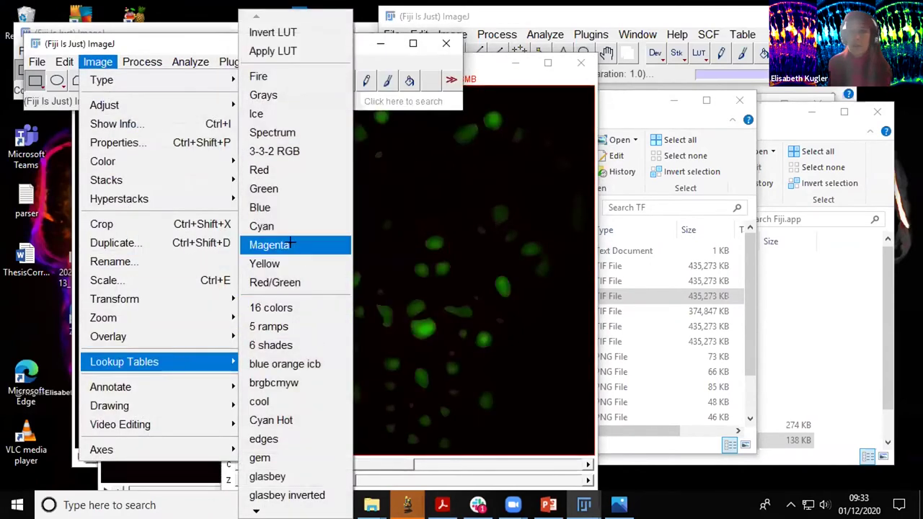
pyautogui.click(271, 238)
# - Open Color Balance for the composite's channel 1 and place the dialog beside the image
pyautogui.click(97, 62)
pyautogui.moveTo(142, 62)
pyautogui.moveTo(107, 64)
pyautogui.moveTo(124, 103)
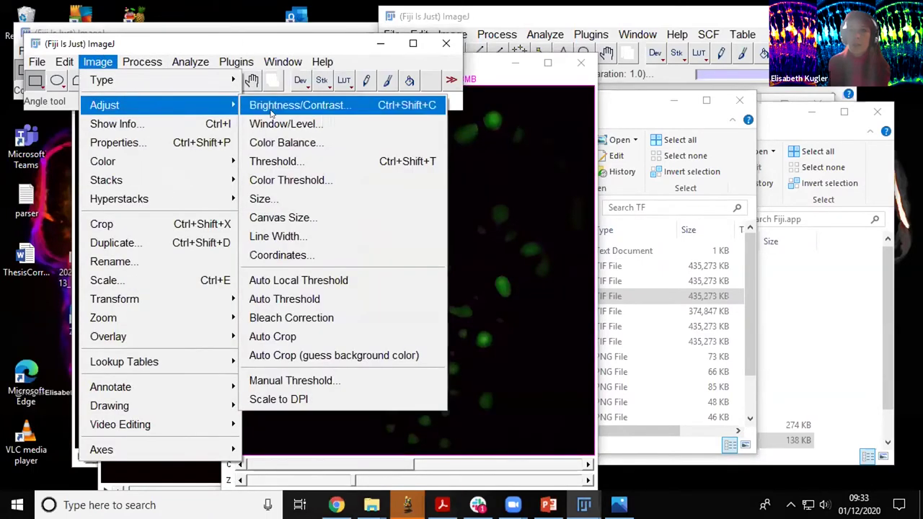
pyautogui.click(305, 138)
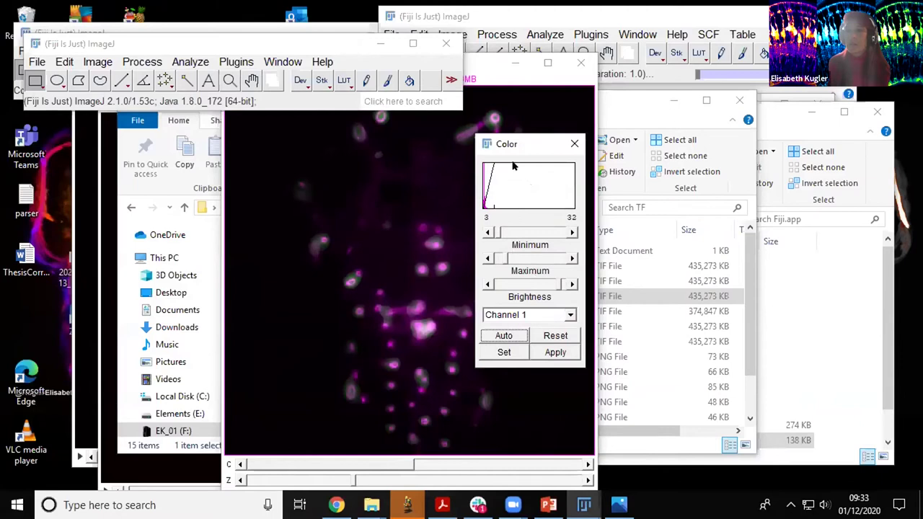
pyautogui.moveTo(497, 146); pyautogui.dragTo(103, 175)
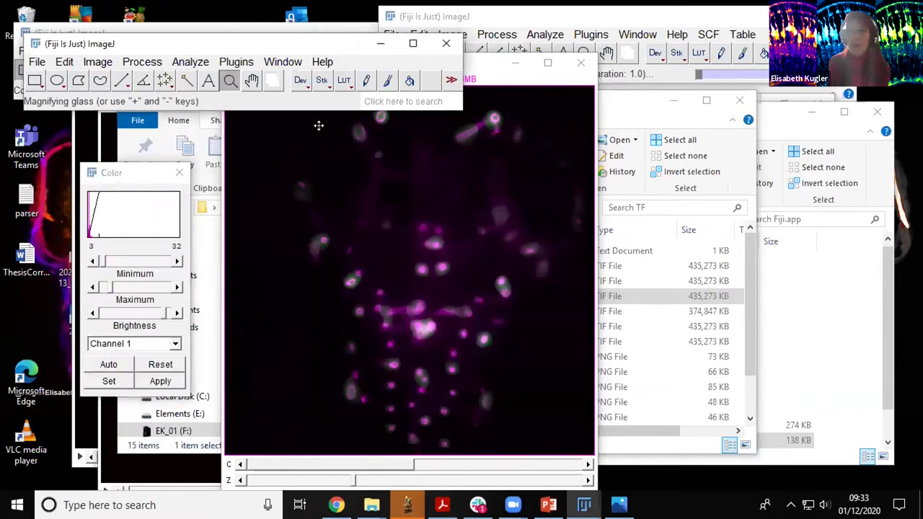
# - Magnify the composite up to 300% and examine how the filtered vessels overlap the original ones between about slices 144 and 181
pyautogui.click(230, 80)
pyautogui.click(446, 239)
pyautogui.click(420, 238)
pyautogui.scroll(-20, 354, 226)
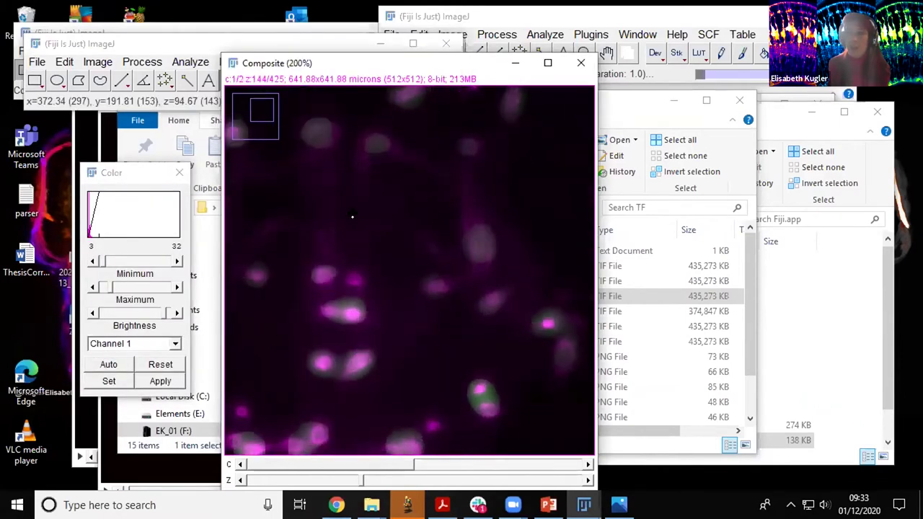
pyautogui.scroll(3, 355, 198)
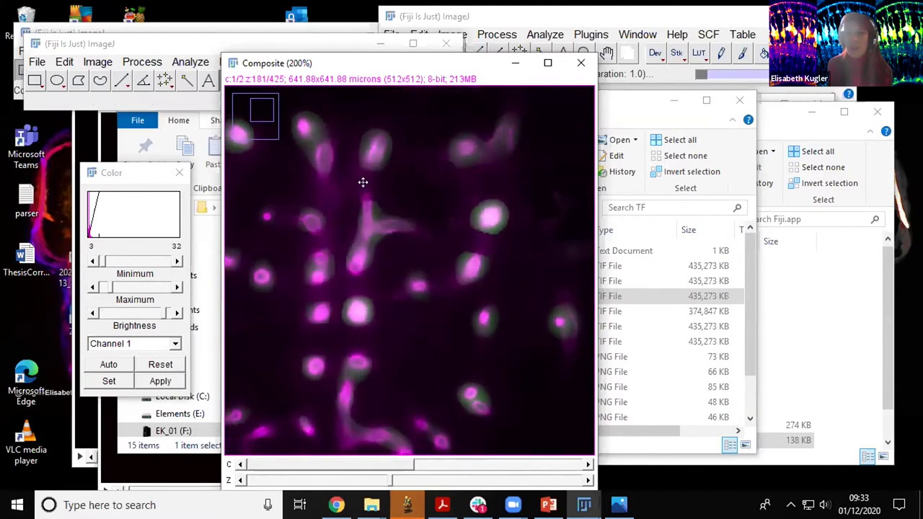
pyautogui.scroll(-14, 365, 172)
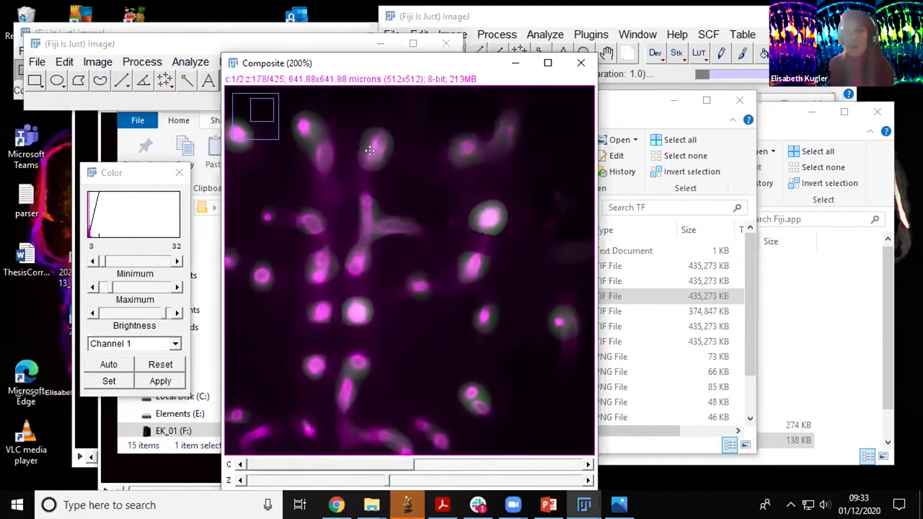
pyautogui.scroll(5, 387, 94)
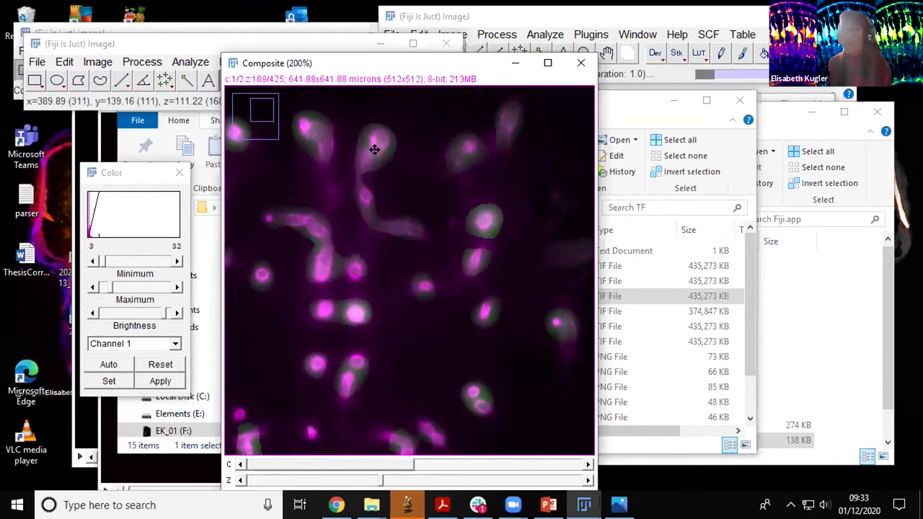
pyautogui.scroll(-5, 374, 148)
pyautogui.scroll(-1, 375, 158)
pyautogui.scroll(1, 385, 217)
pyautogui.press('+')
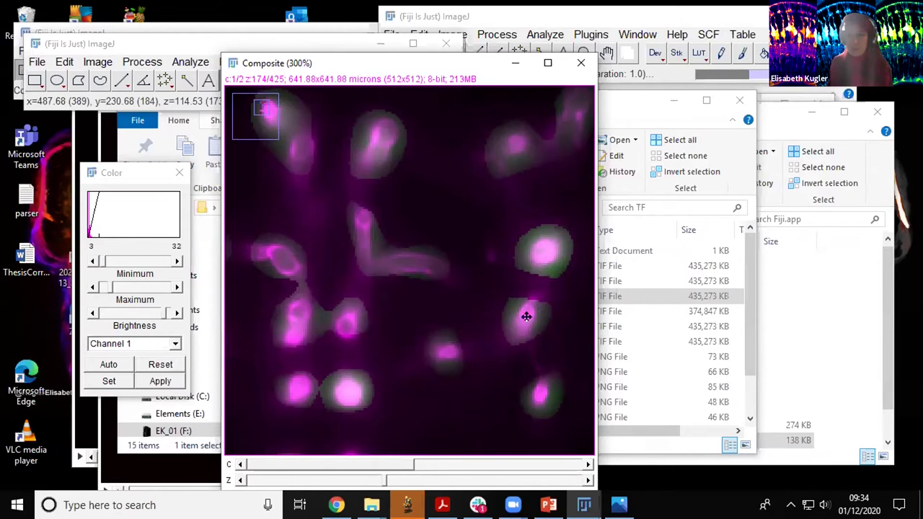
# - Close the composite, reopen the original 3dpf_uninjCtrl_e4_dorsal stack from I2KData512x512, and go to slice 126
pyautogui.click(581, 62)
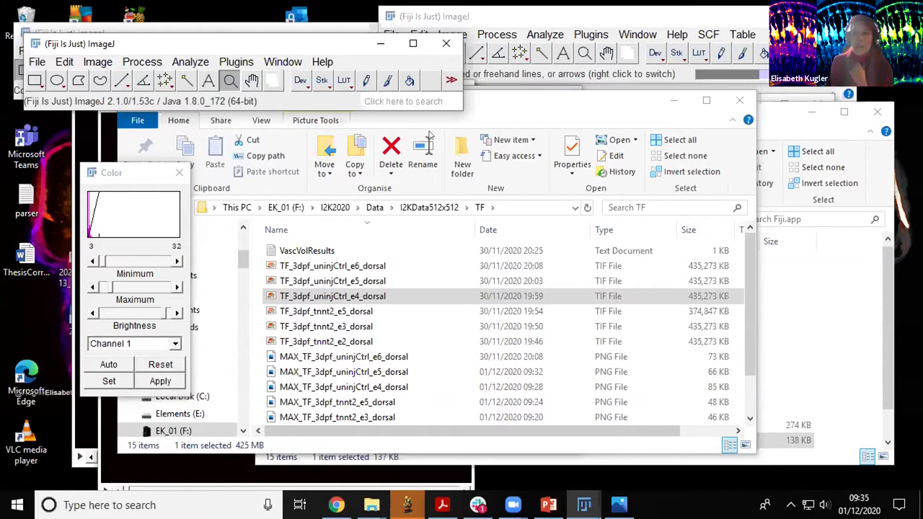
pyautogui.click(408, 208)
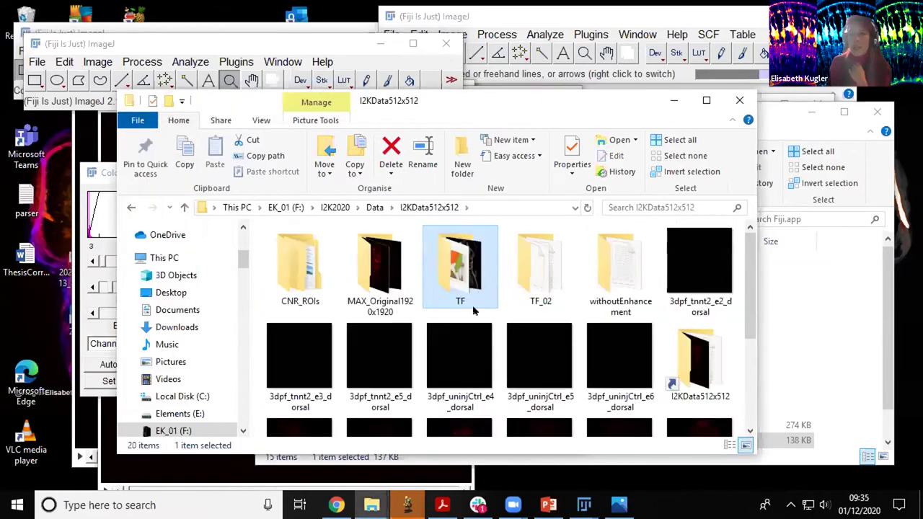
pyautogui.moveTo(476, 363); pyautogui.dragTo(294, 51)
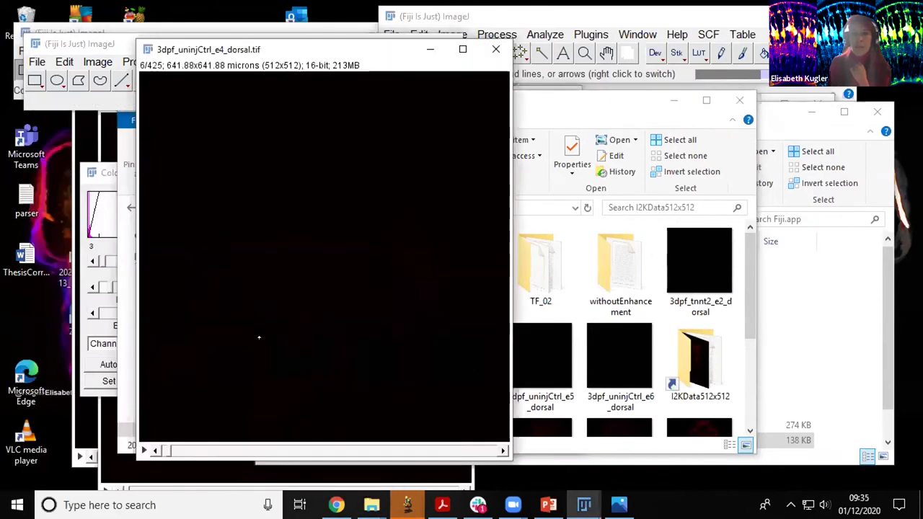
pyautogui.moveTo(166, 451); pyautogui.dragTo(262, 451)
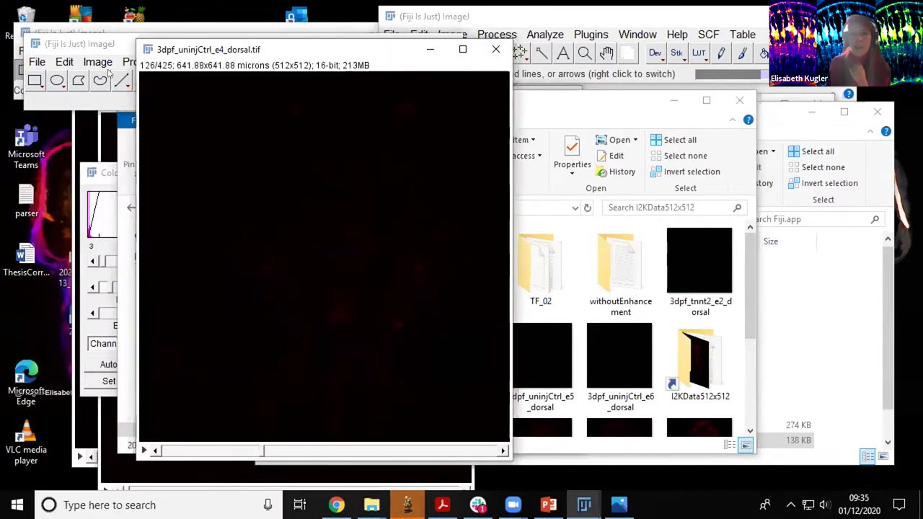
# - Automatically adjust the red color balance of the original stack and move the Color dialog beside the image
pyautogui.click(98, 64)
pyautogui.moveTo(103, 95)
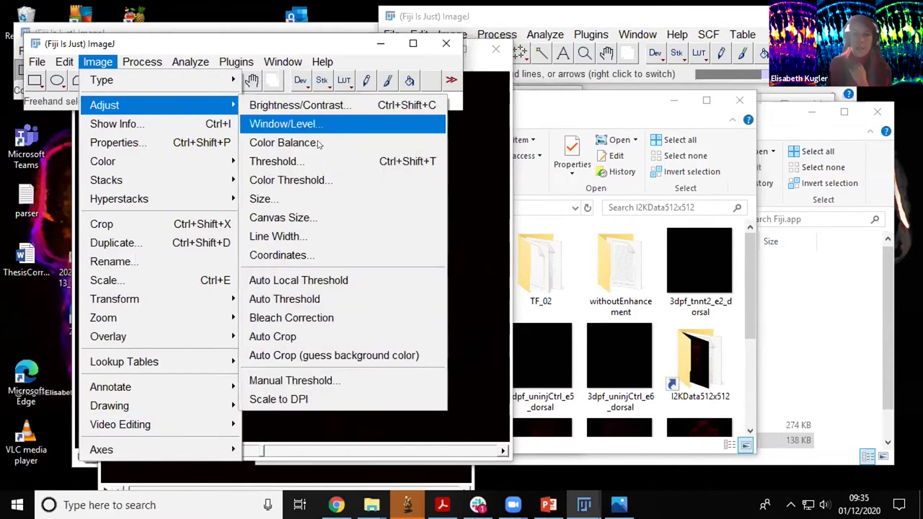
pyautogui.click(329, 139)
pyautogui.click(92, 173)
pyautogui.click(128, 180)
pyautogui.moveTo(121, 177); pyautogui.dragTo(512, 146)
pyautogui.click(498, 333)
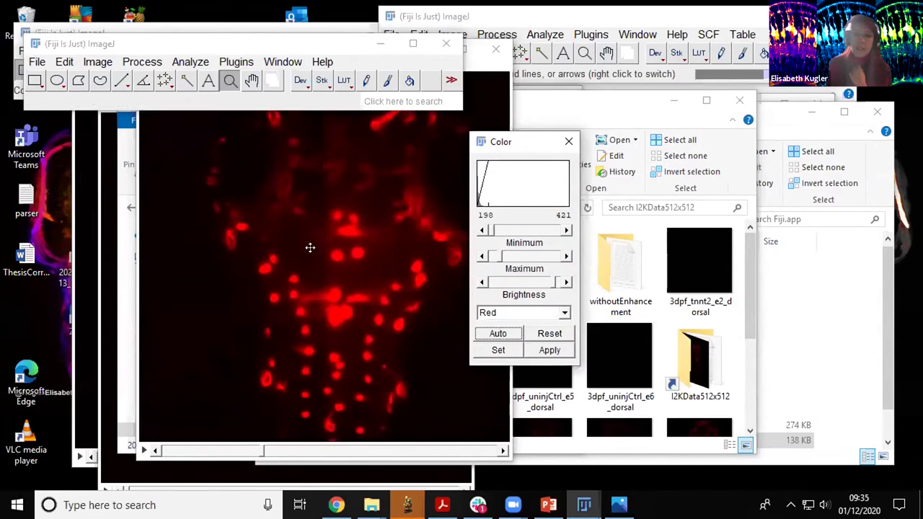
# - Examine the original stack's vessels around slice 148 at up to 300% magnification and return the view to 100%
pyautogui.click(377, 224)
pyautogui.scroll(-10, 309, 192)
pyautogui.rightClick(309, 190)
pyautogui.scroll(-2, 318, 202)
pyautogui.scroll(-2, 320, 189)
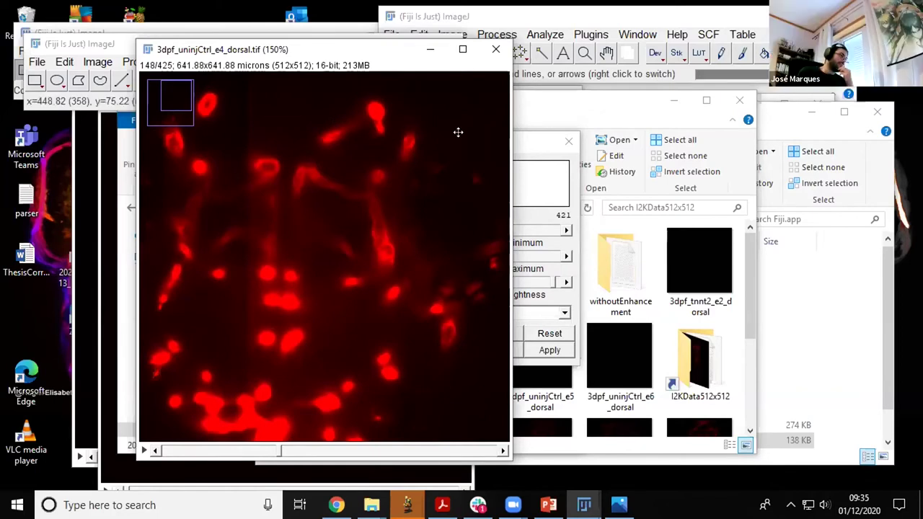
pyautogui.scroll(2, 278, 94)
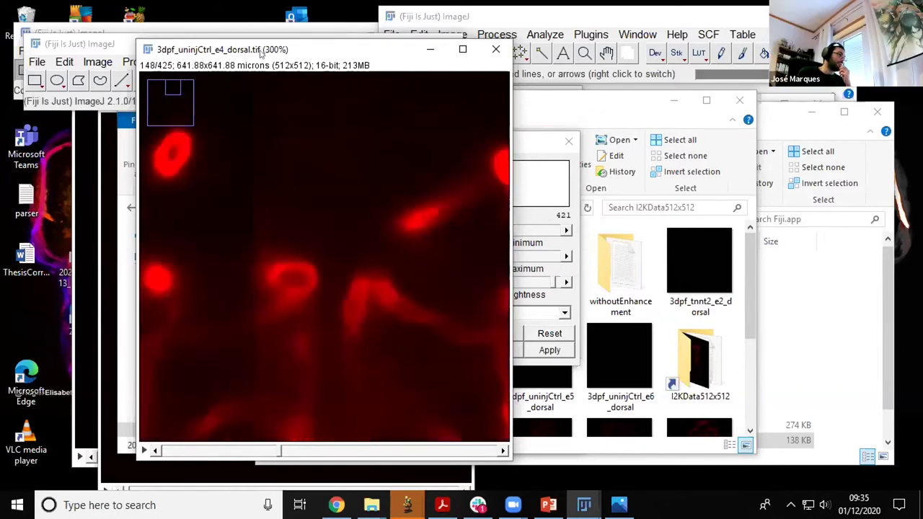
pyautogui.scroll(-2, 258, 68)
pyautogui.doubleClick(231, 80)
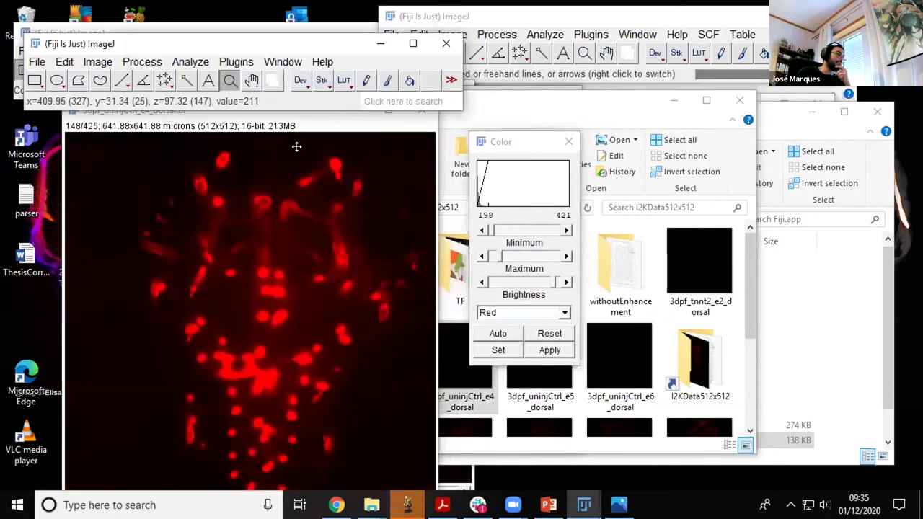
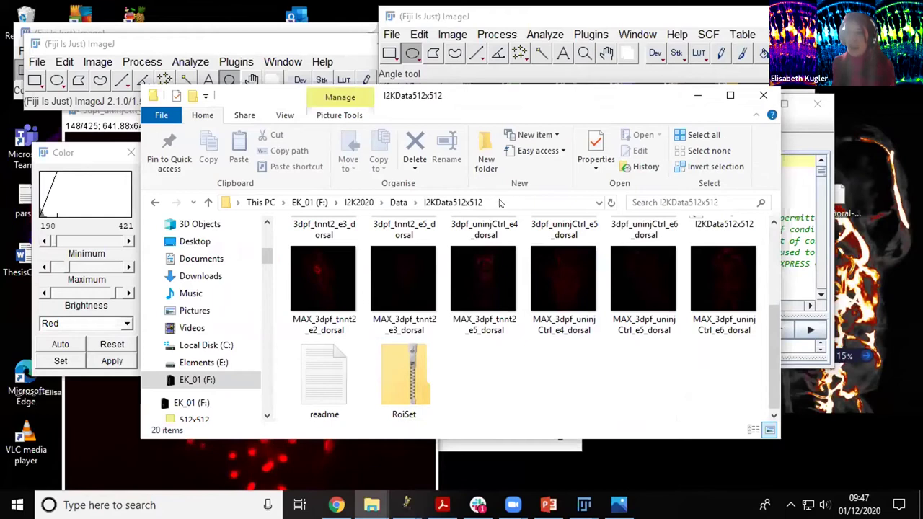
# - Load the RoiSet archive from I2KData512x512 into the ROI Manager of the other Fiji instance
pyautogui.click(408, 386)
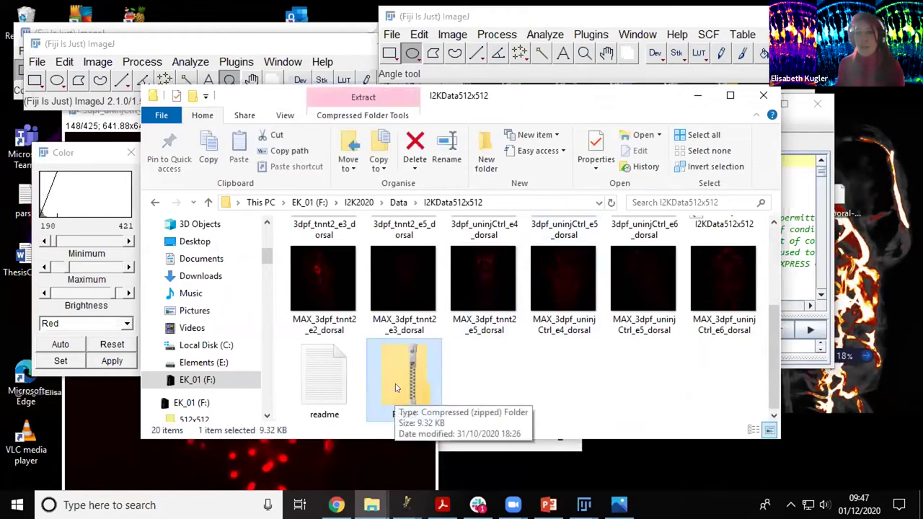
pyautogui.moveTo(387, 376); pyautogui.dragTo(581, 47)
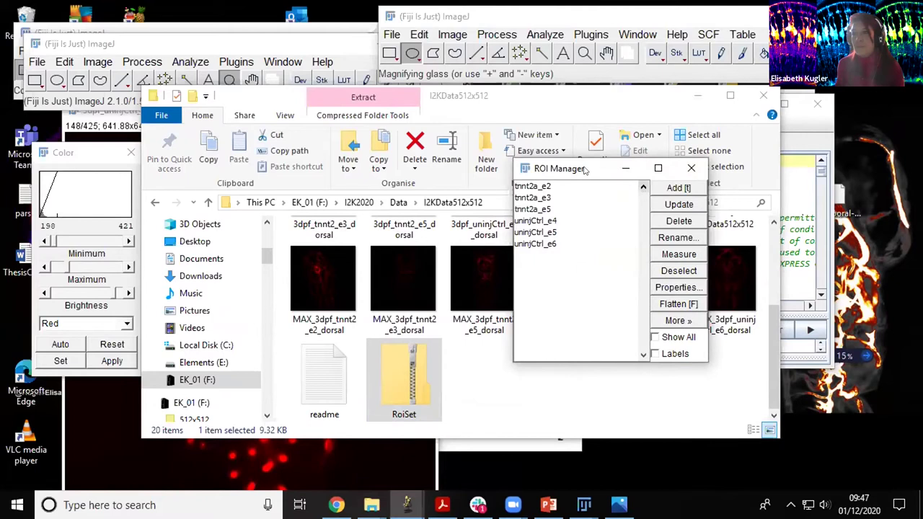
# - Open the 3dpf_uninjCtrl_e5_dorsal stack from I2KData512x512 in the Fiji instance that holds the loaded ROI set
pyautogui.scroll(1, 521, 282)
pyautogui.moveTo(563, 256); pyautogui.dragTo(538, 35)
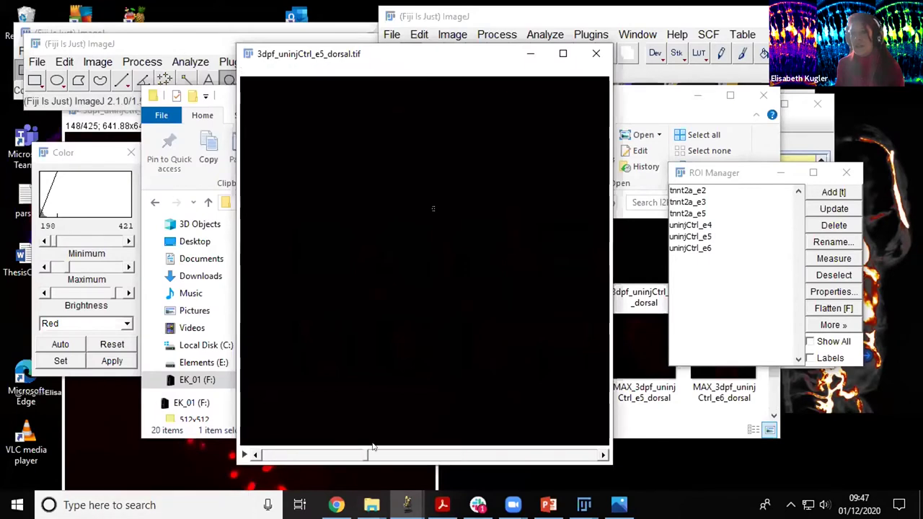
# - Compare the saved tnnt2a and uninjCtrl ROI outlines over the e5 stack, and close the stack and the ROI Manager
pyautogui.click(734, 227)
pyautogui.click(723, 192)
pyautogui.click(730, 214)
pyautogui.click(722, 249)
pyautogui.click(722, 225)
pyautogui.click(721, 192)
pyautogui.click(721, 214)
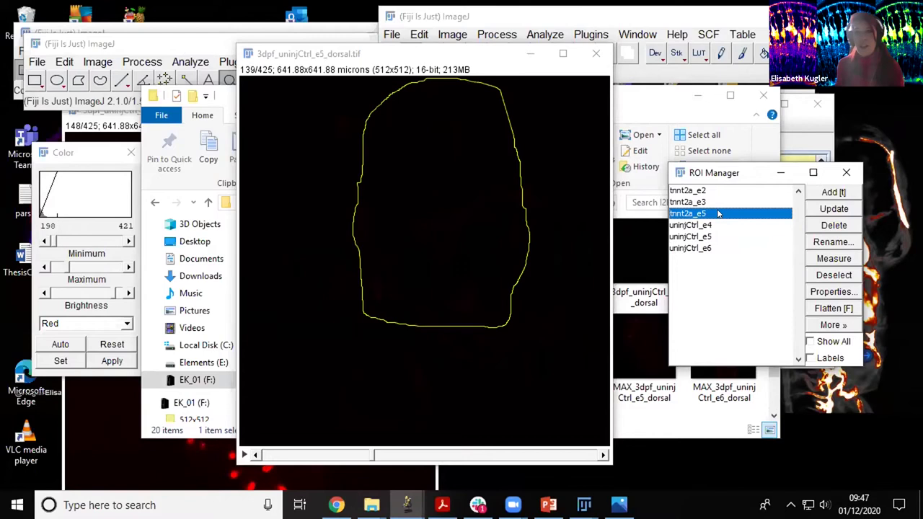
pyautogui.click(719, 227)
pyautogui.click(718, 248)
pyautogui.click(719, 236)
pyautogui.click(720, 214)
pyautogui.click(727, 190)
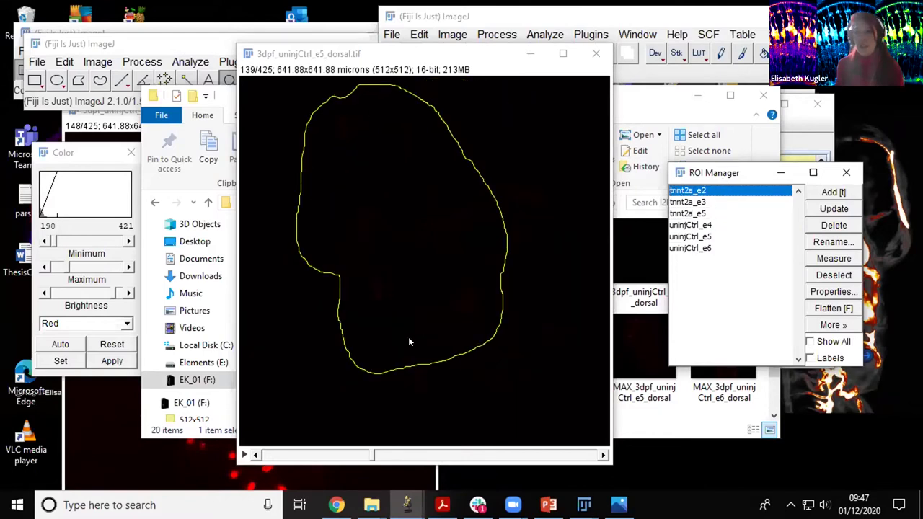
pyautogui.click(697, 214)
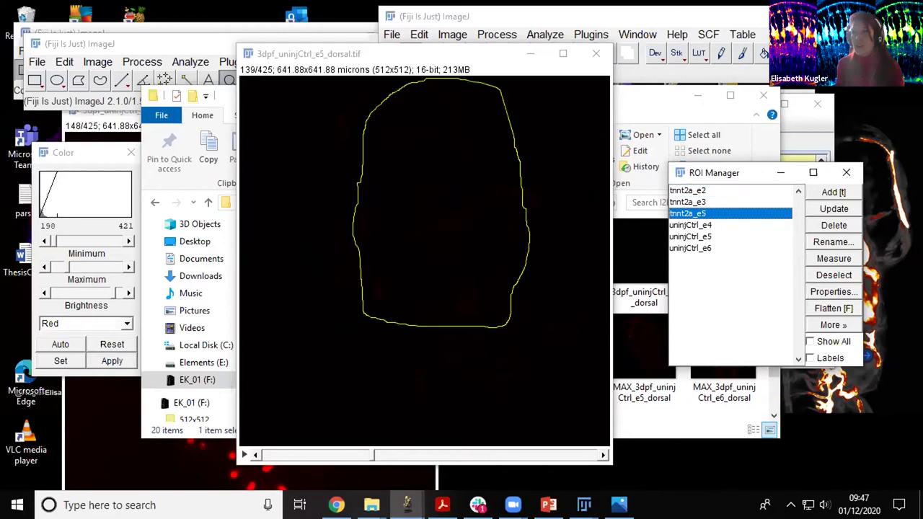
pyautogui.click(740, 259)
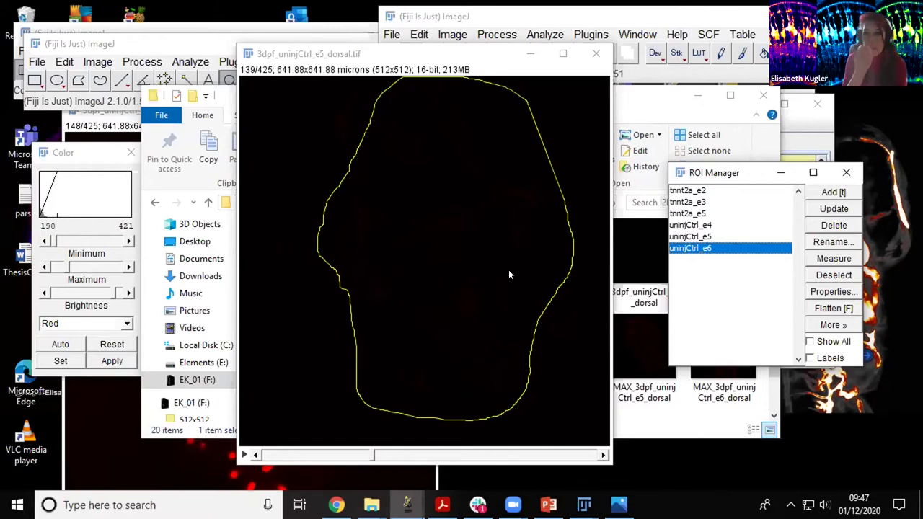
pyautogui.click(584, 52)
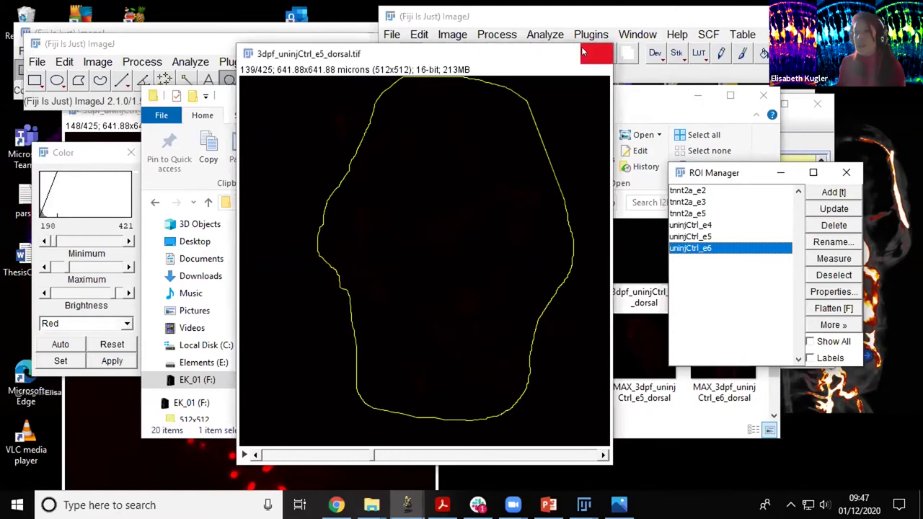
pyautogui.click(847, 175)
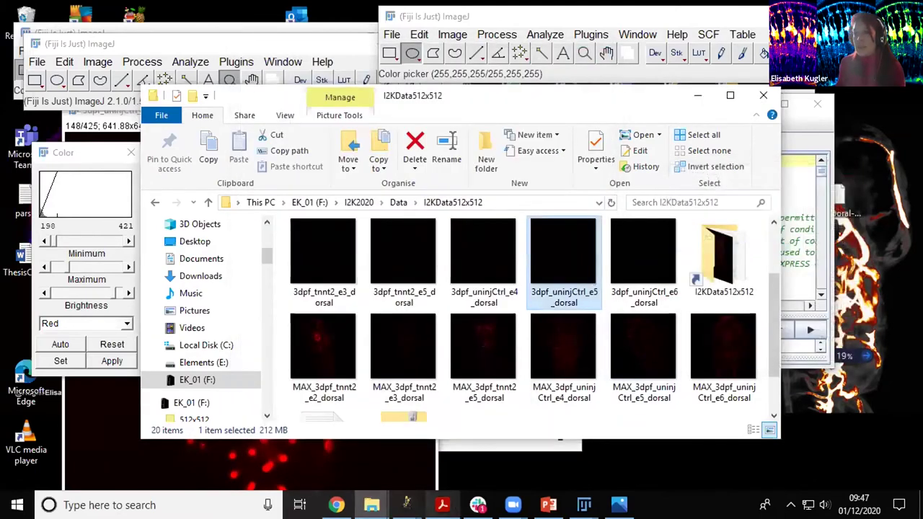
# - Run the ZFVascQuant_GUI_02112020 macro with Segmentation (step 4) and 'RoiSet.zip' exists both set to Yes
pyautogui.moveTo(584, 505)
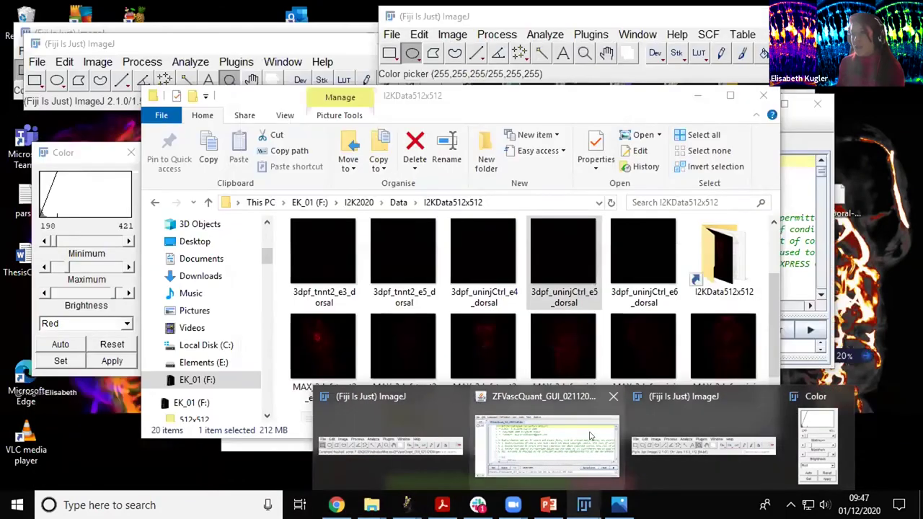
pyautogui.click(590, 436)
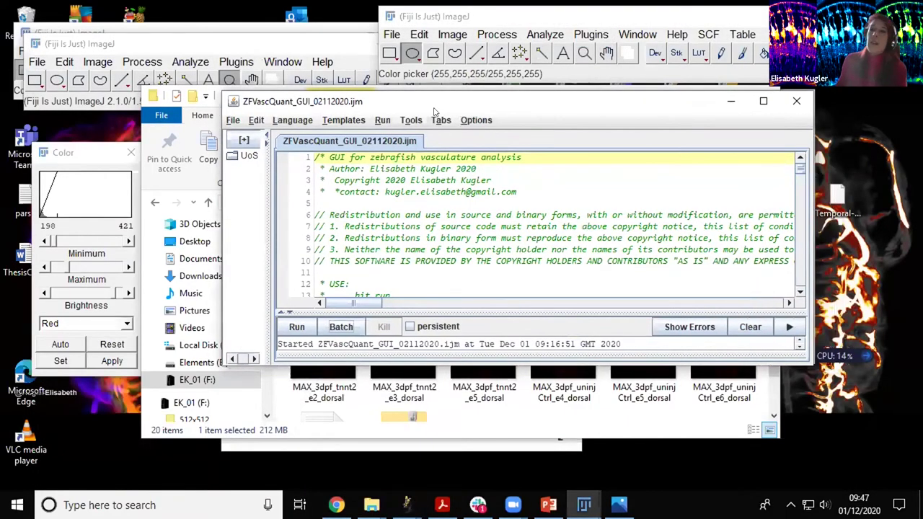
pyautogui.click(295, 327)
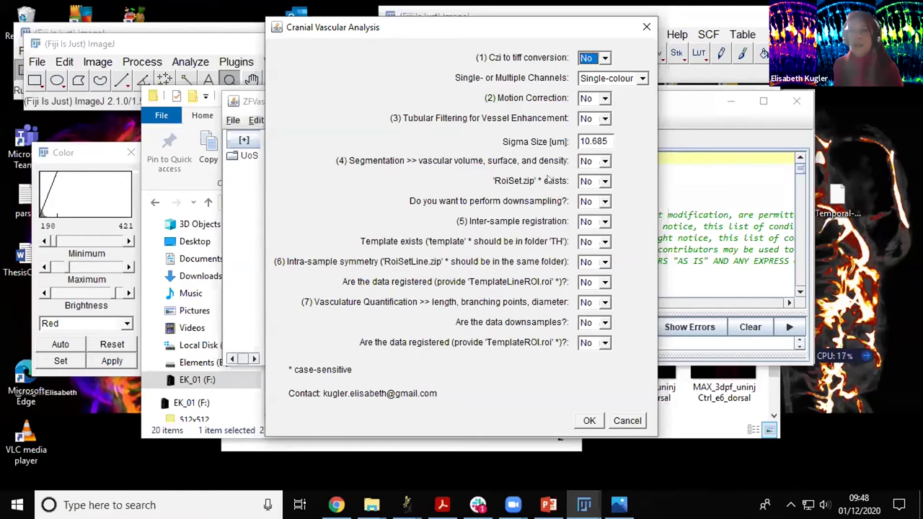
pyautogui.click(603, 160)
pyautogui.click(593, 186)
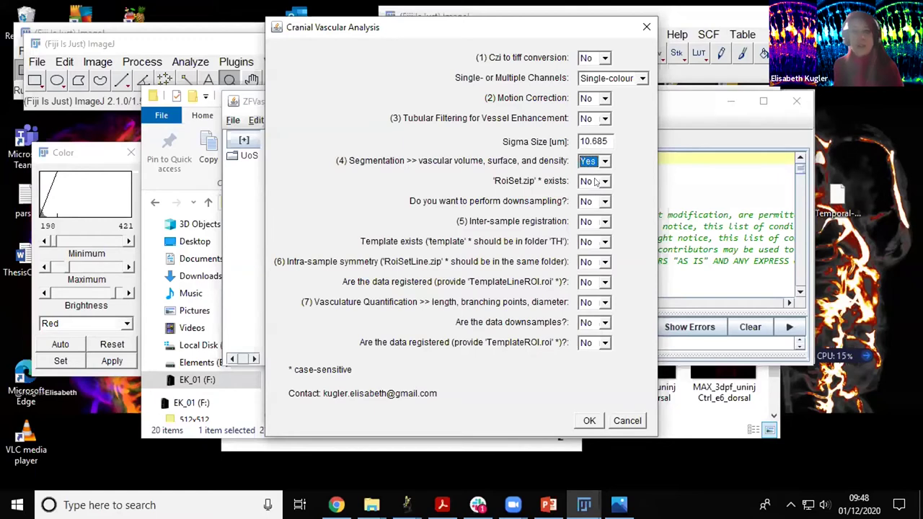
pyautogui.click(596, 181)
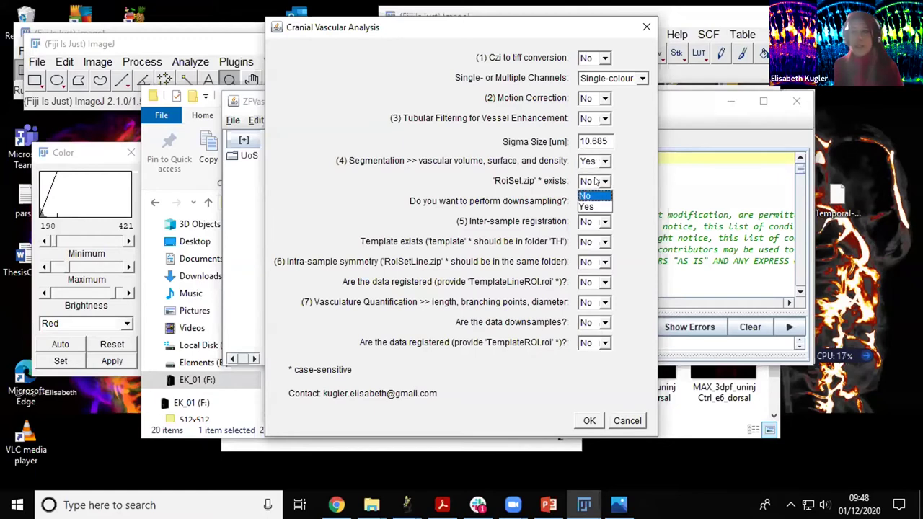
pyautogui.click(593, 206)
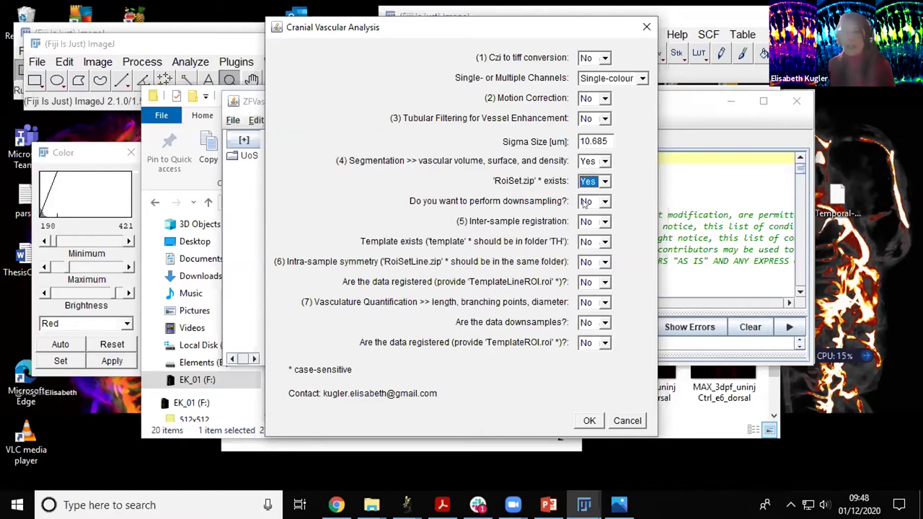
pyautogui.click(595, 422)
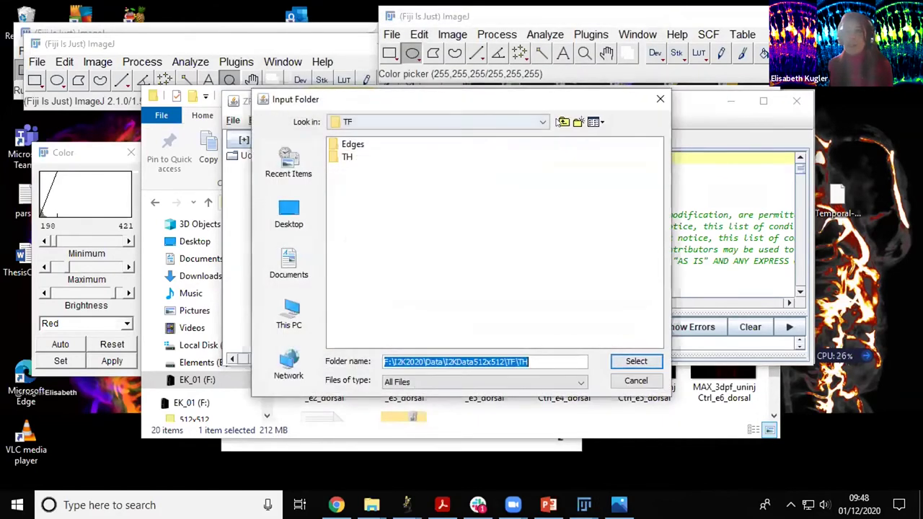
# - Choose the TF folder inside I2KData512x512 as the macro's input folder
pyautogui.click(563, 122)
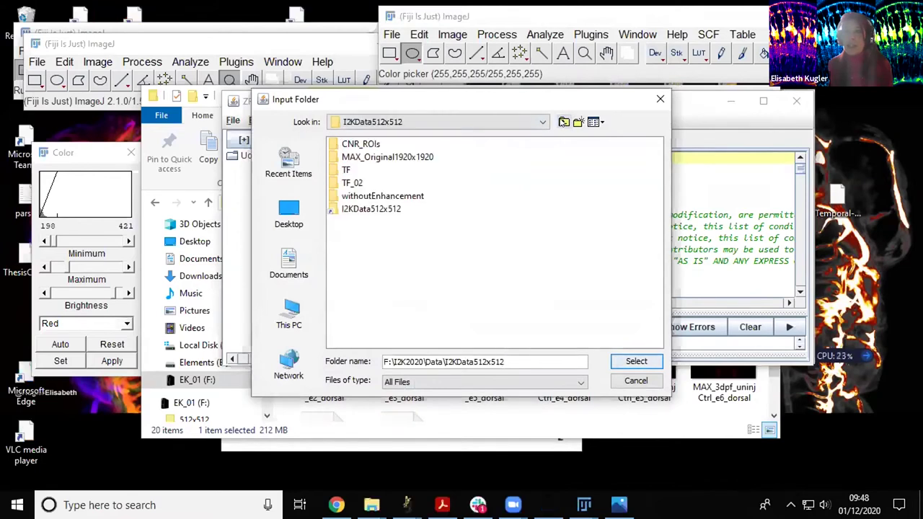
pyautogui.doubleClick(347, 169)
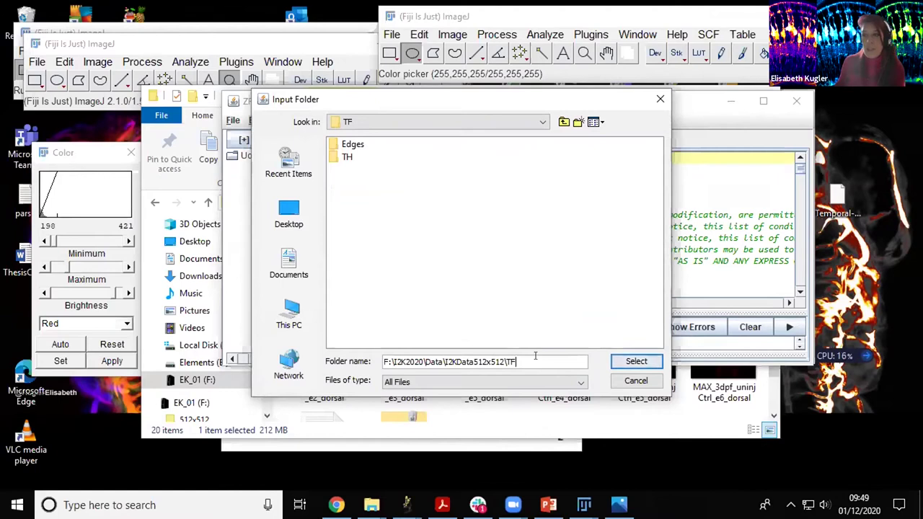
pyautogui.click(619, 358)
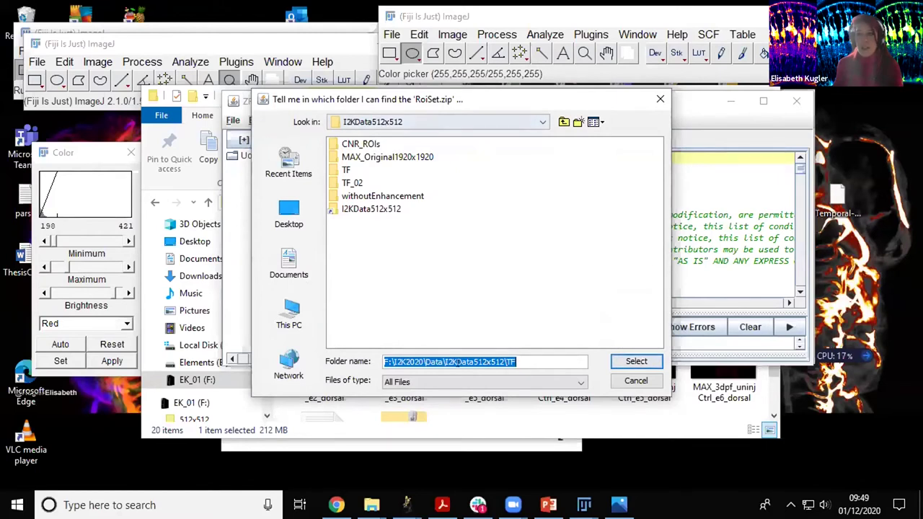
# - Point the macro to F:\I2K2020\Data\I2KData512x512 as the folder containing RoiSet.zip and start the segmentation
pyautogui.click(514, 359)
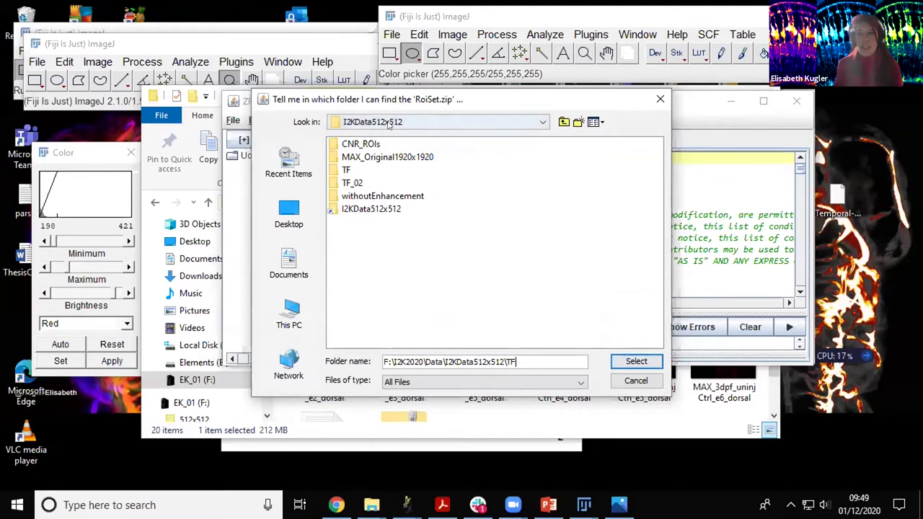
pyautogui.moveTo(520, 361); pyautogui.dragTo(503, 355)
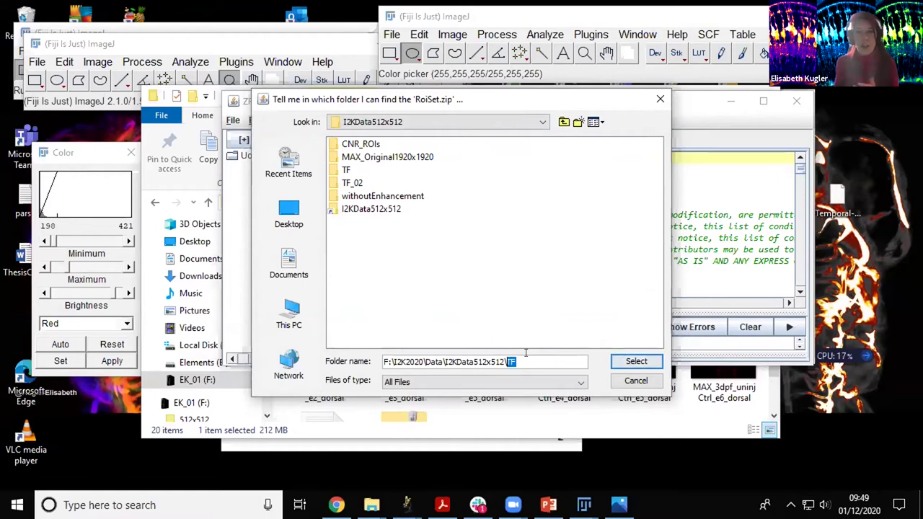
pyautogui.click(563, 124)
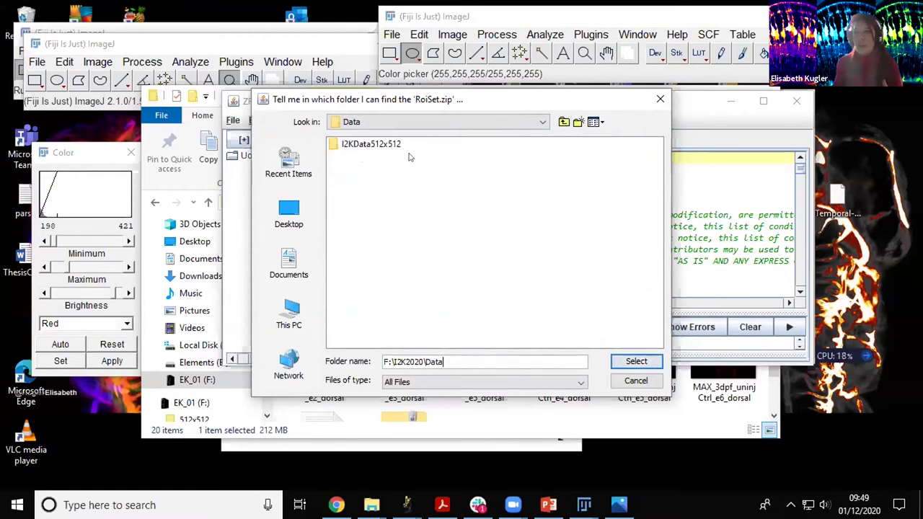
pyautogui.doubleClick(386, 145)
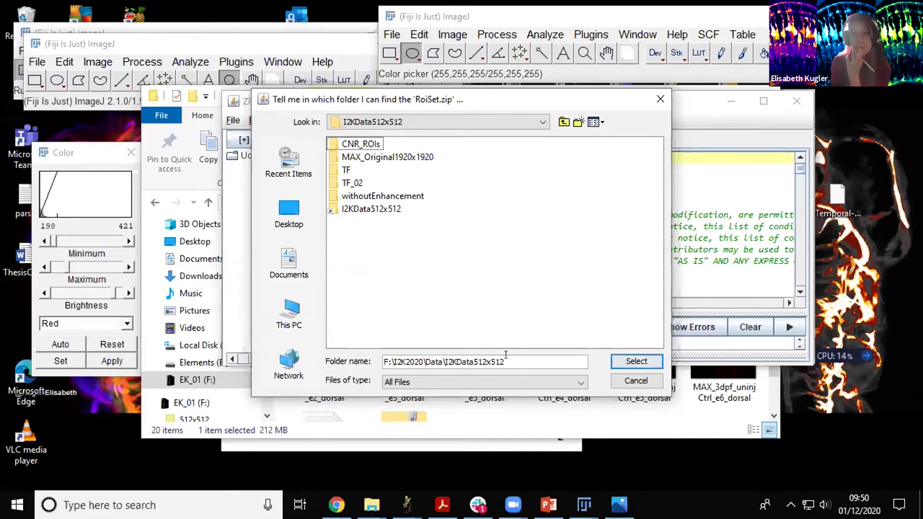
pyautogui.click(648, 363)
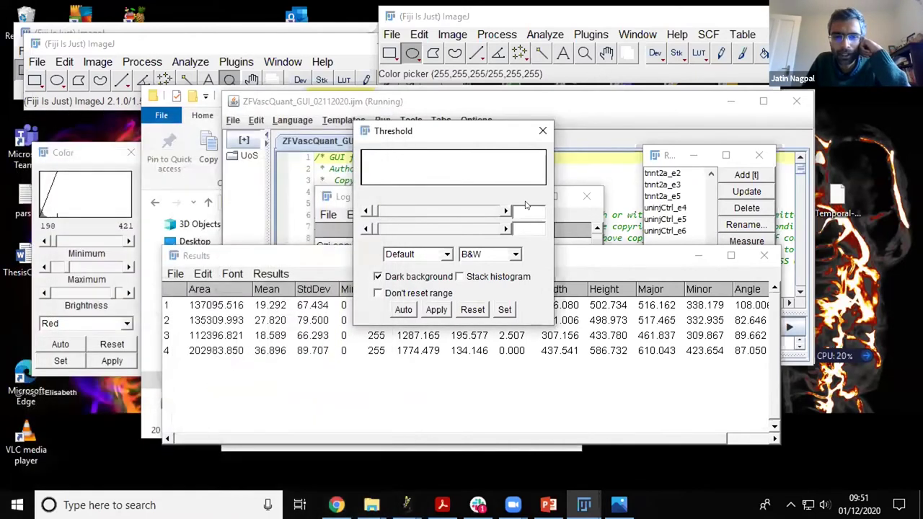
# - View the TF folder, and select the RoiSet archive in the I2KData512x512 folder while the segmentation is processed
pyautogui.moveTo(371, 505)
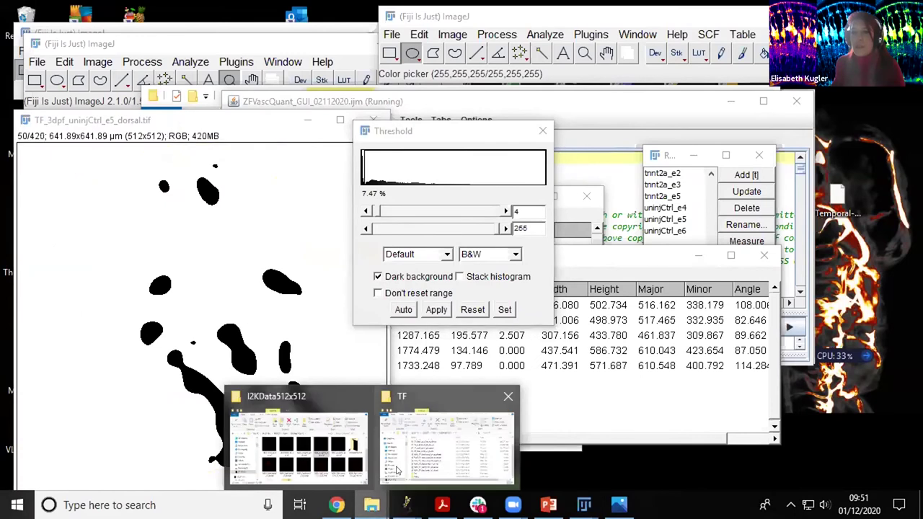
pyautogui.click(403, 450)
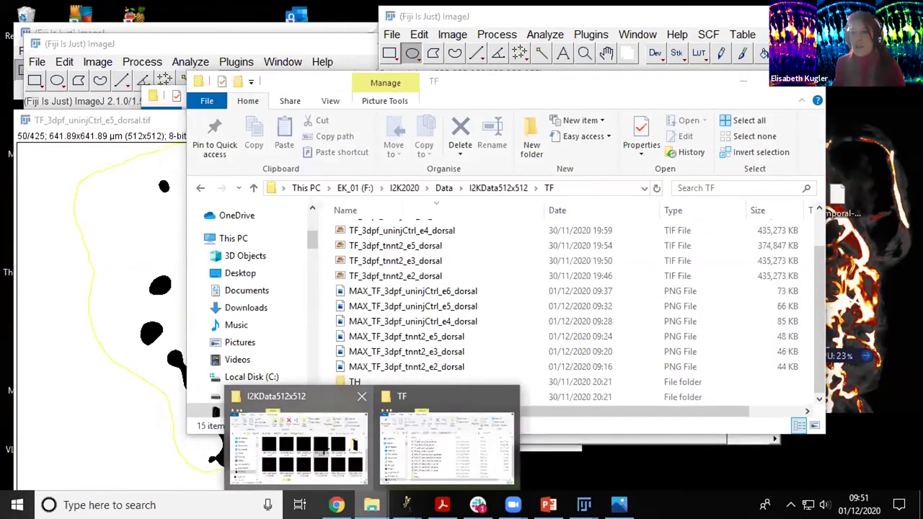
pyautogui.click(322, 451)
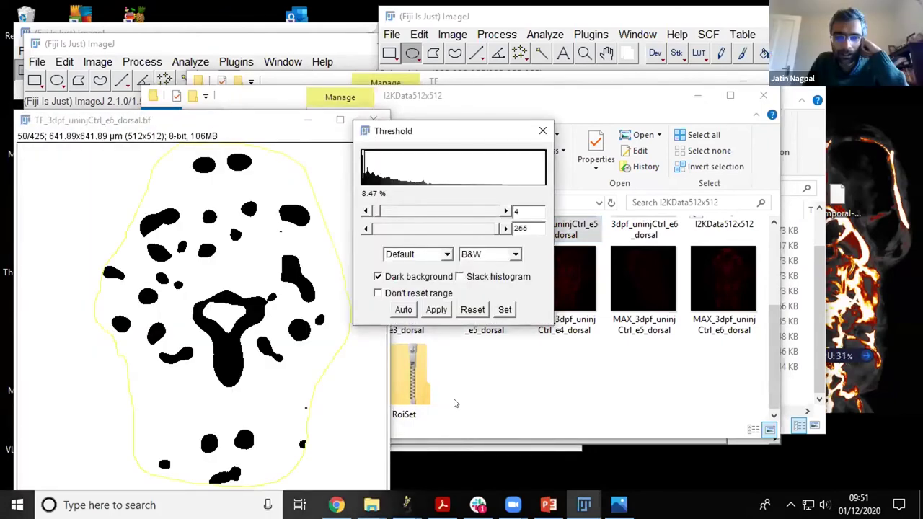
pyautogui.moveTo(512, 505)
pyautogui.click(456, 467)
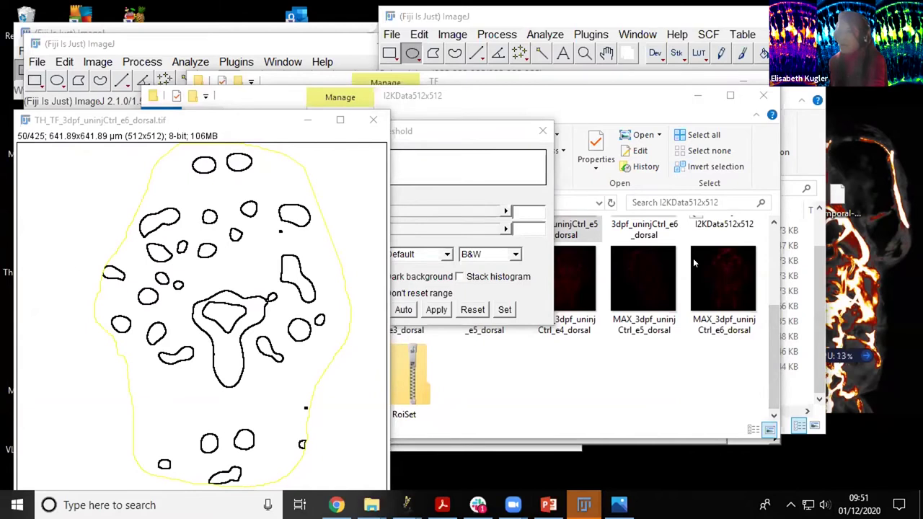
pyautogui.click(372, 505)
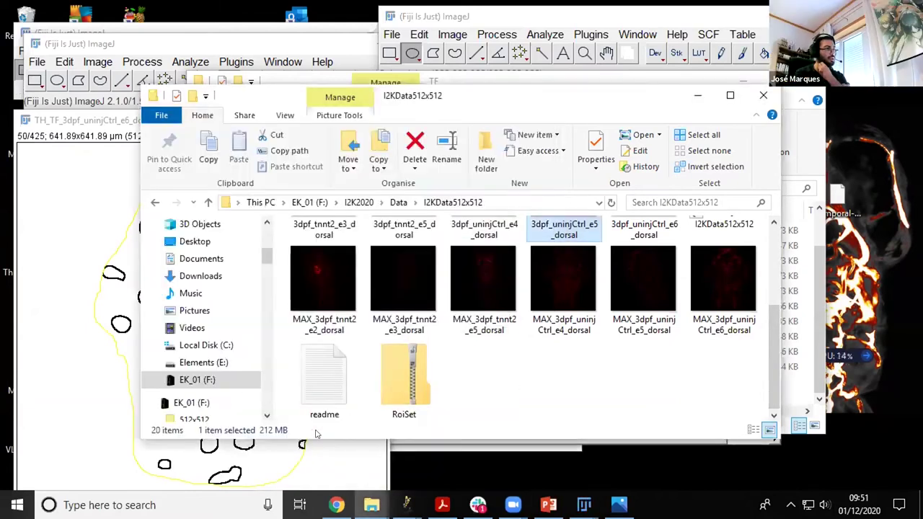
pyautogui.click(411, 404)
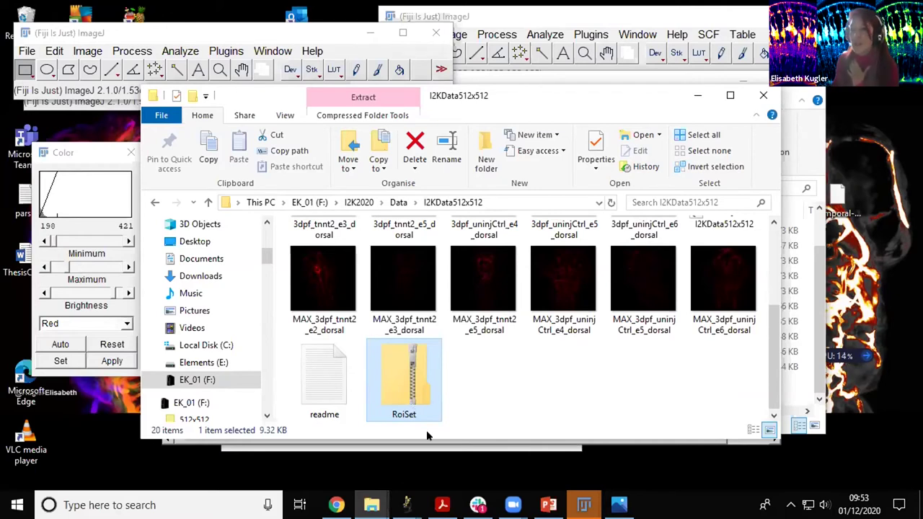
# - Switch to the I2K2020_EKugler presentation in PowerPoint, view the Image analysis workflow on slide 10, and return to Fiji
pyautogui.click(548, 505)
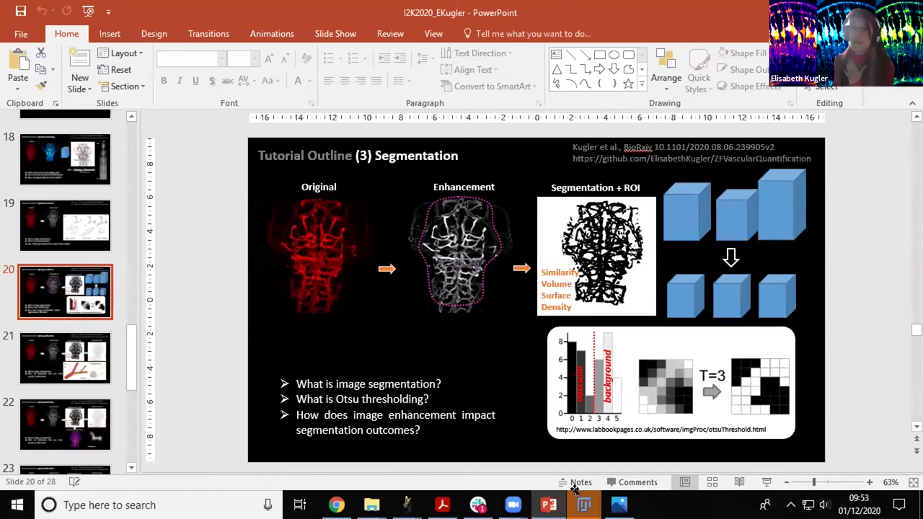
pyautogui.scroll(9, 64, 298)
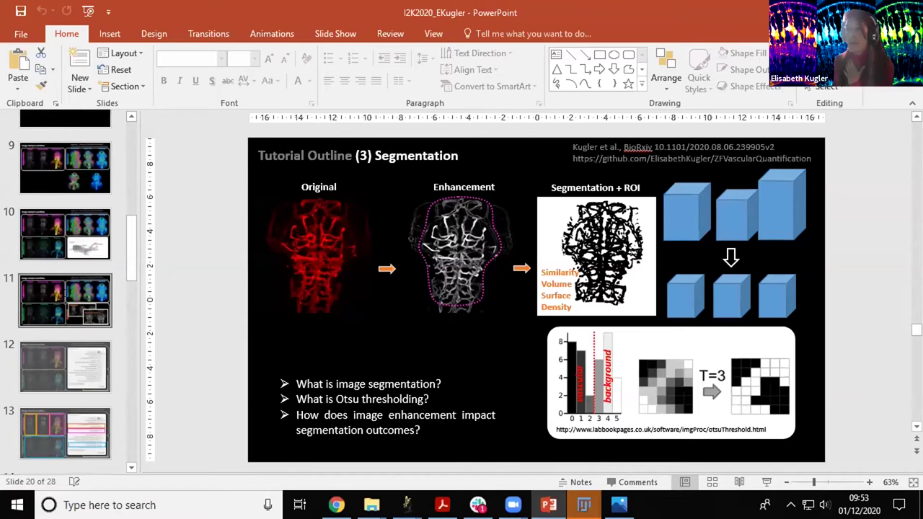
pyautogui.click(65, 234)
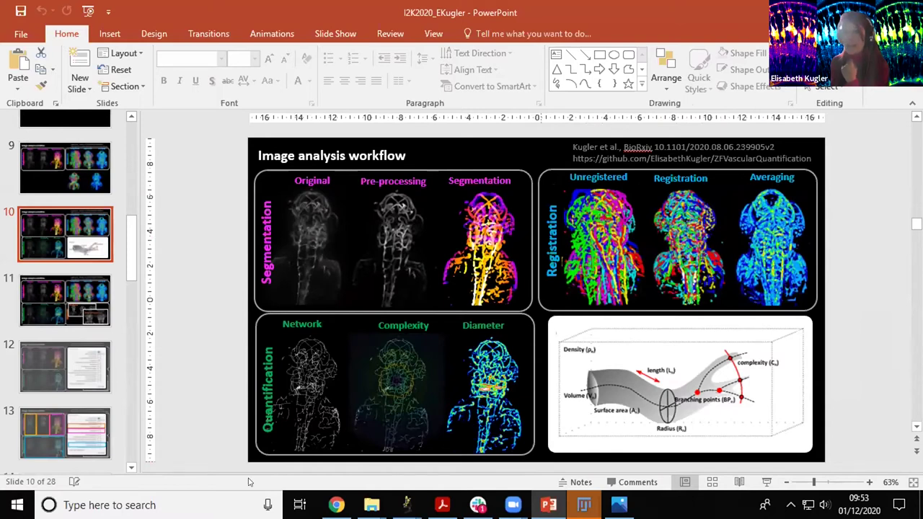
pyautogui.click(463, 181)
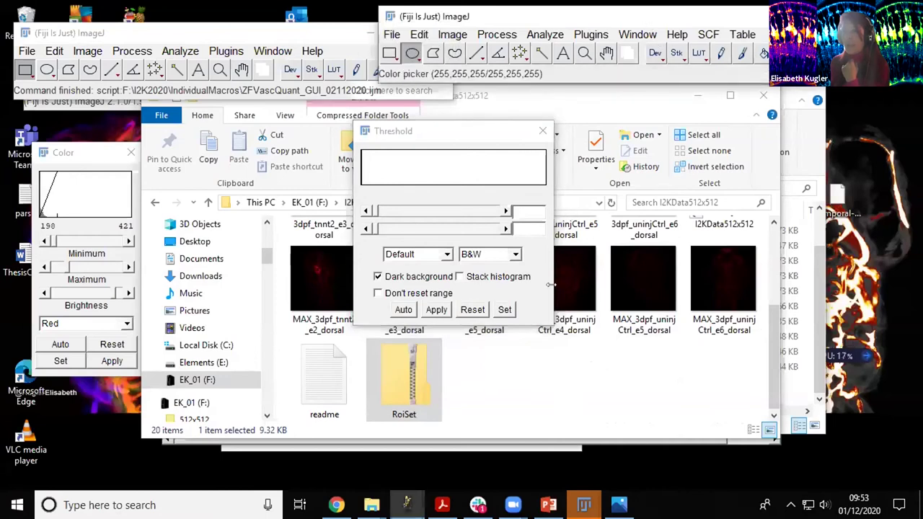
# - Rerun the ZFVascQuant macro to review the Cranial Vascular Analysis options, and dismiss the dialog without starting an analysis
pyautogui.click(585, 505)
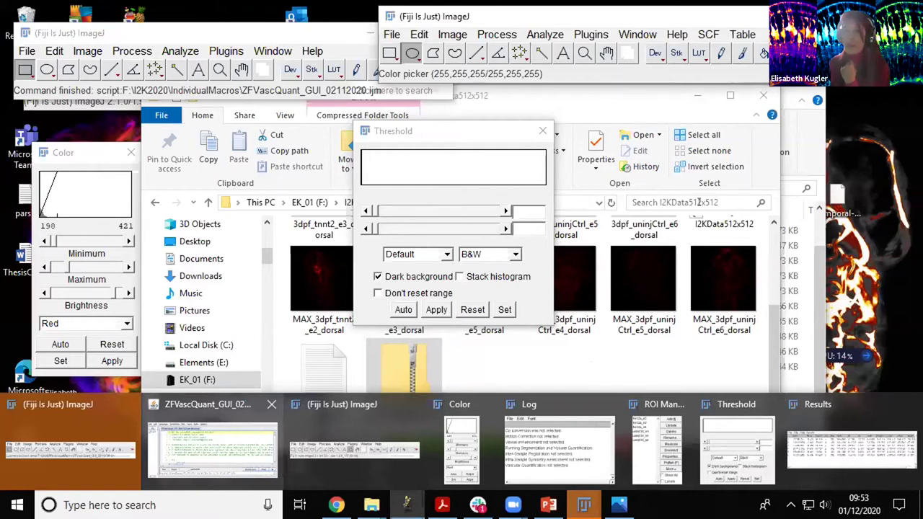
pyautogui.click(212, 447)
pyautogui.click(340, 324)
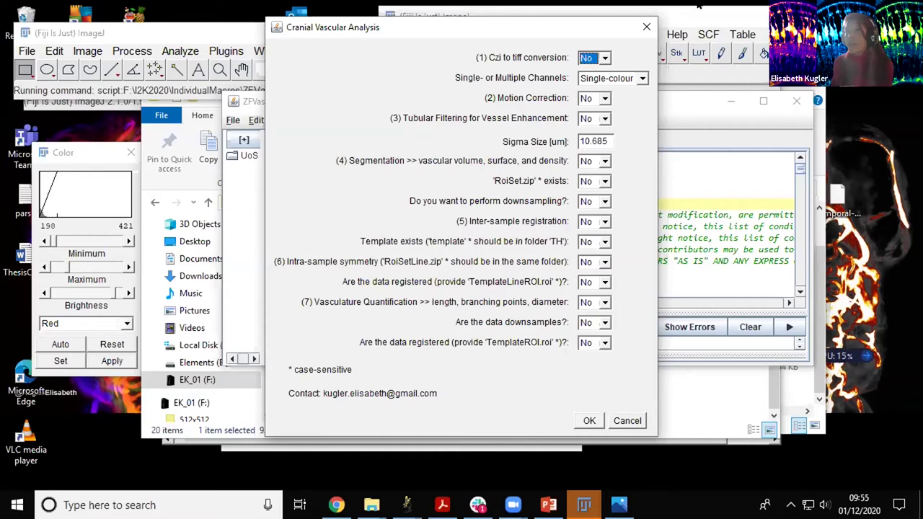
pyautogui.click(647, 28)
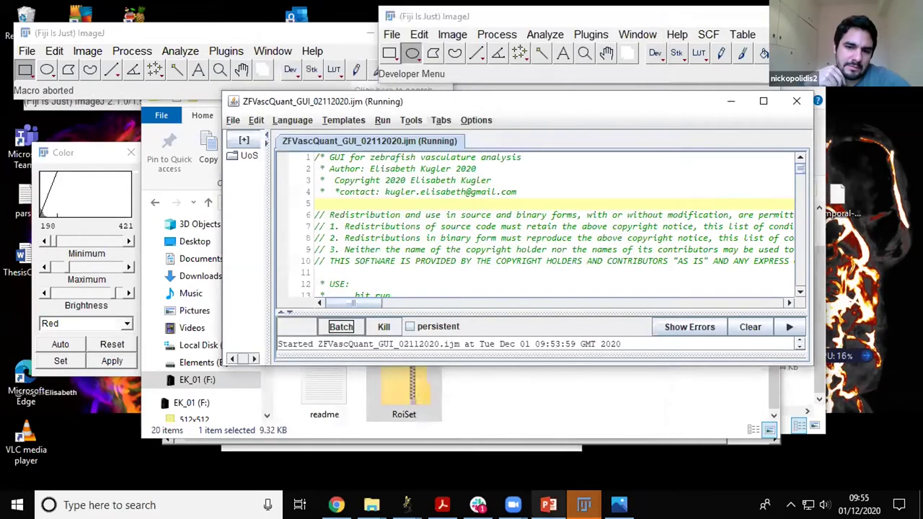
# - Switch to the I2K2020_EKugler presentation in PowerPoint and view slide 20 on segmentation
pyautogui.hotkey('alt', 'Tab')
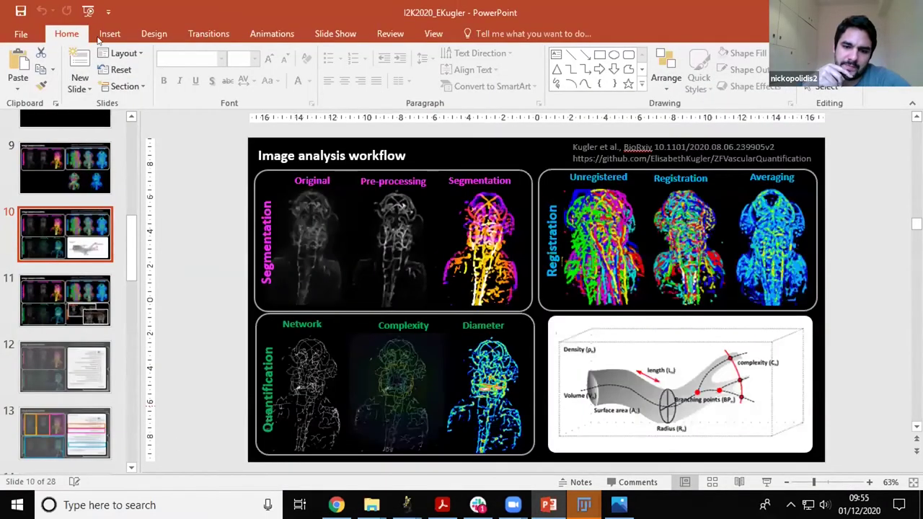
pyautogui.scroll(-8, 72, 237)
pyautogui.scroll(-1, 72, 237)
pyautogui.click(85, 248)
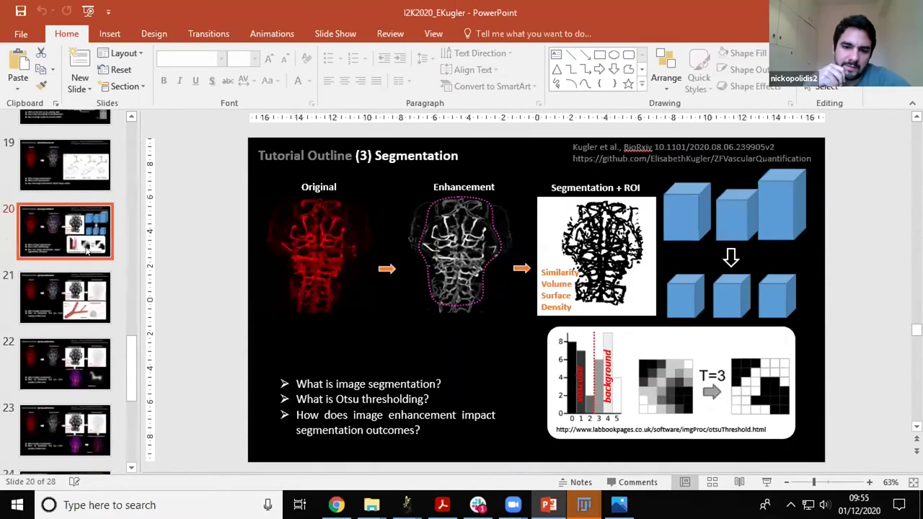
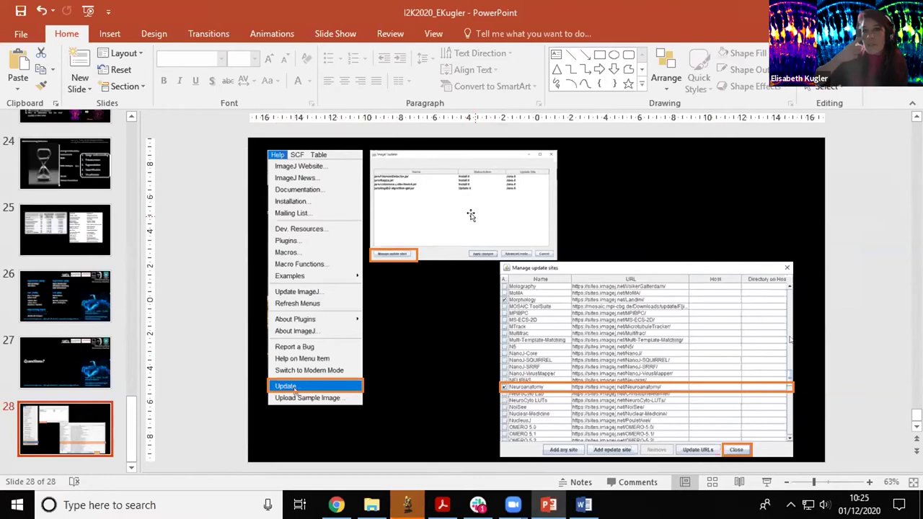
# - Return from the presentation to Fiji and dismiss the message that the macro is finished
pyautogui.hotkey('alt', 'Tab')
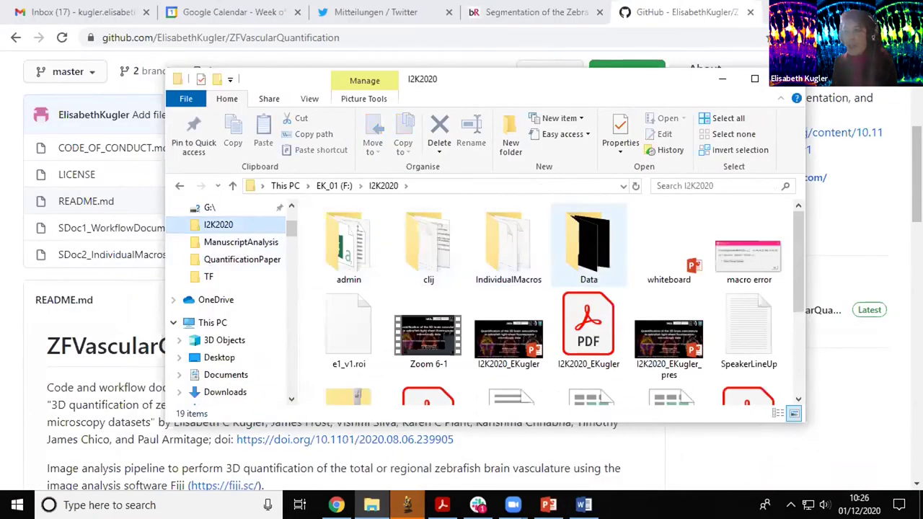
pyautogui.hotkey('alt', 'Tab')
pyautogui.press('Tab')
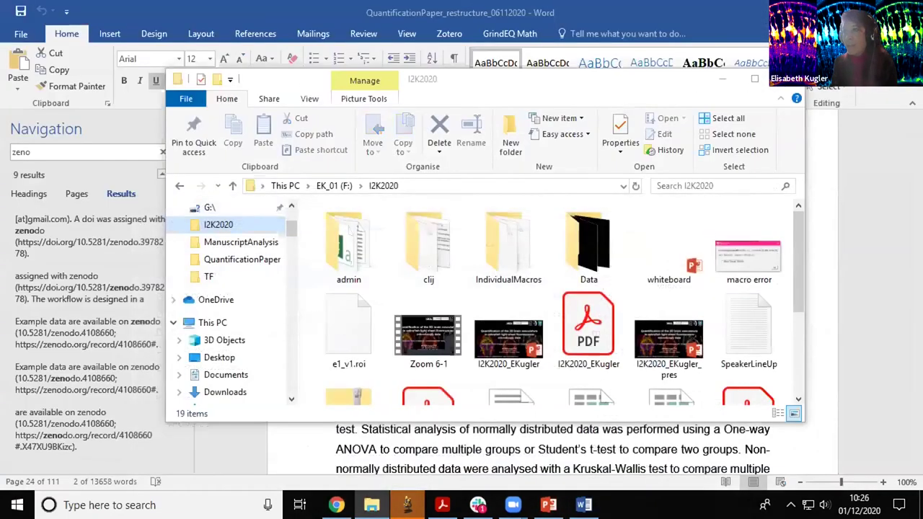
pyautogui.press('super+d')
pyautogui.click(408, 505)
pyautogui.click(191, 463)
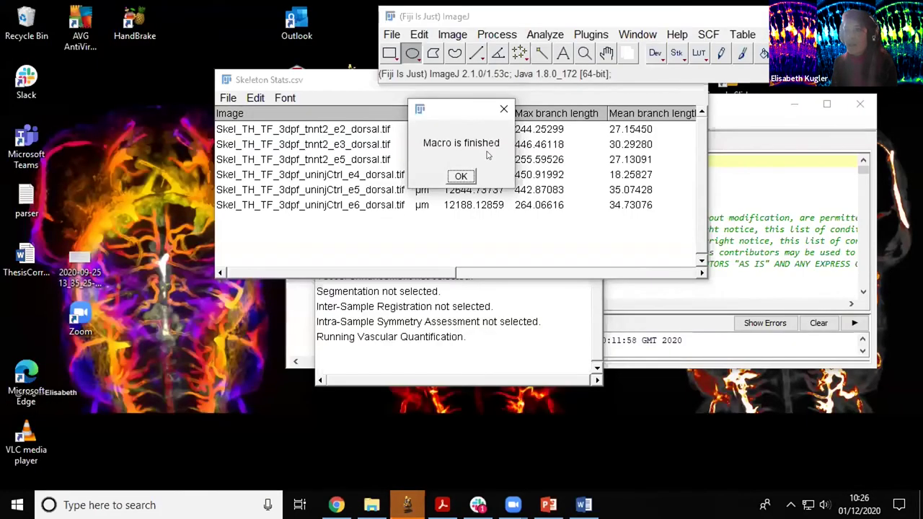
pyautogui.press('Return')
# - Locate the Summarize Skeleton command among Fiji's skeleton analysis functions
pyautogui.click(591, 33)
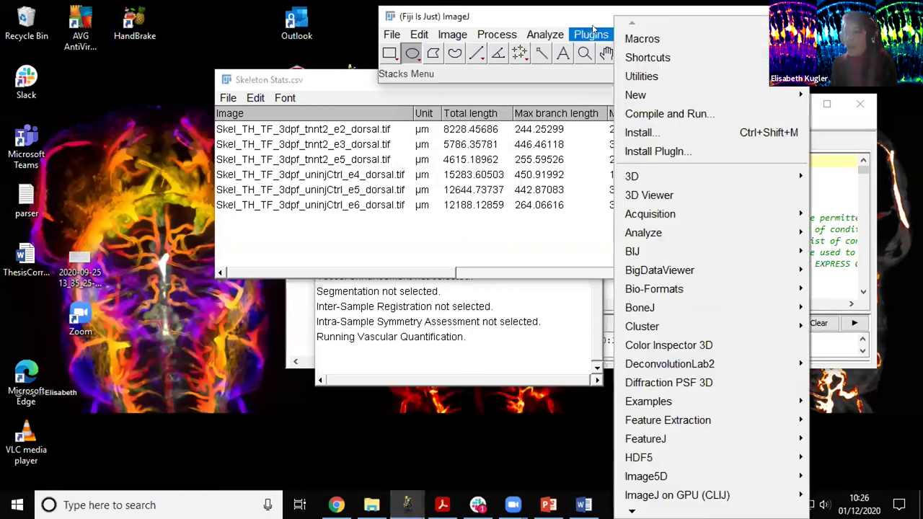
pyautogui.moveTo(648, 350)
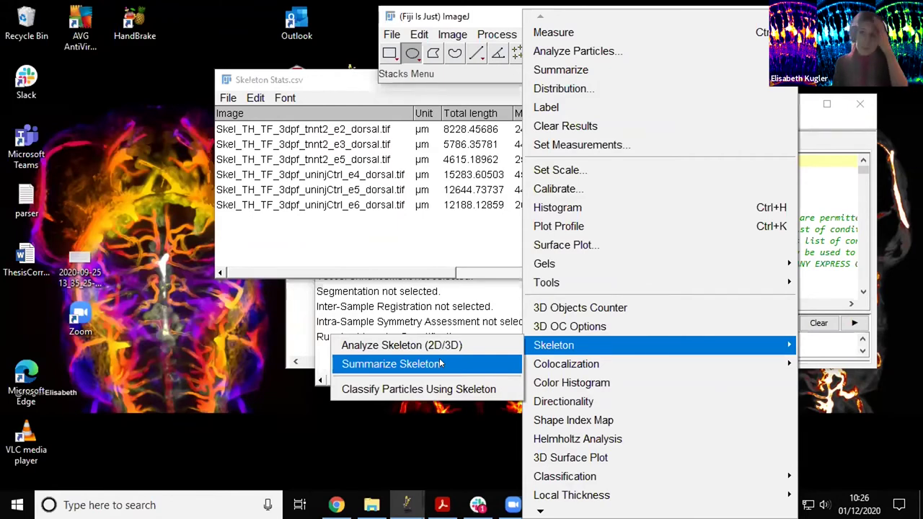
pyautogui.click(441, 365)
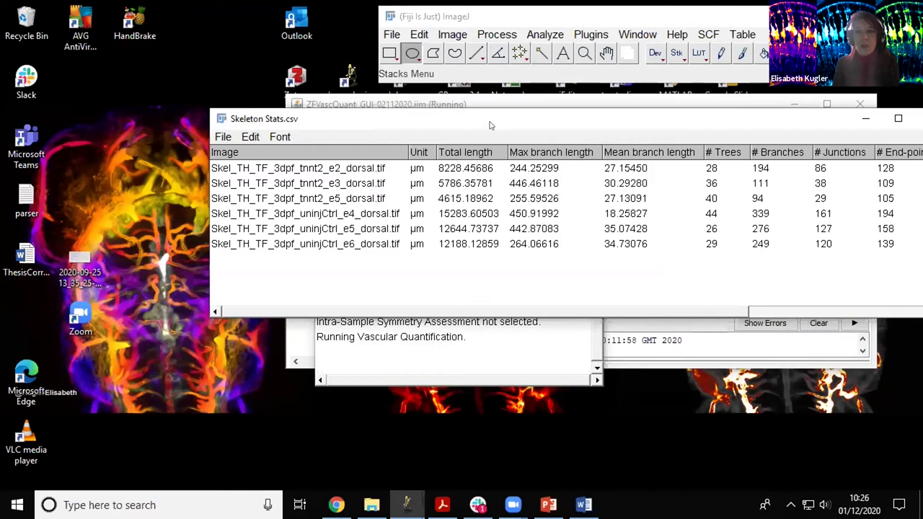
# - Examine the Skeleton Stats table of the quantified samples, and close it together with the Log window
pyautogui.moveTo(490, 122); pyautogui.dragTo(448, 131)
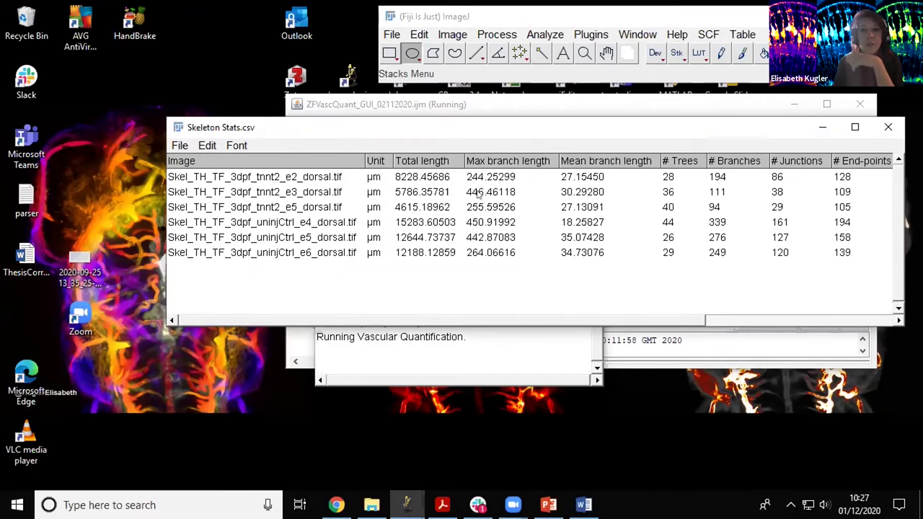
pyautogui.click(888, 127)
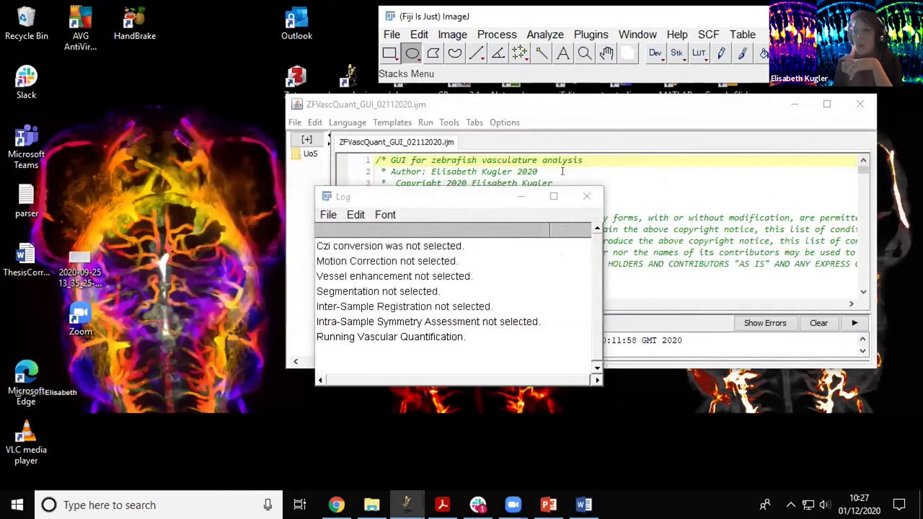
pyautogui.click(586, 196)
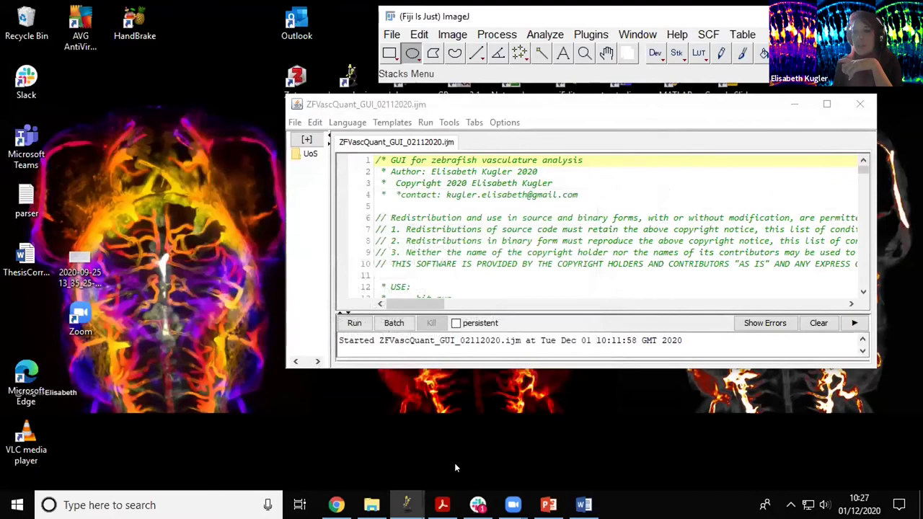
# - Browse from the Data folder through I2KData512x512, TF and TH to the analysis folder with the quantification output
pyautogui.click(372, 505)
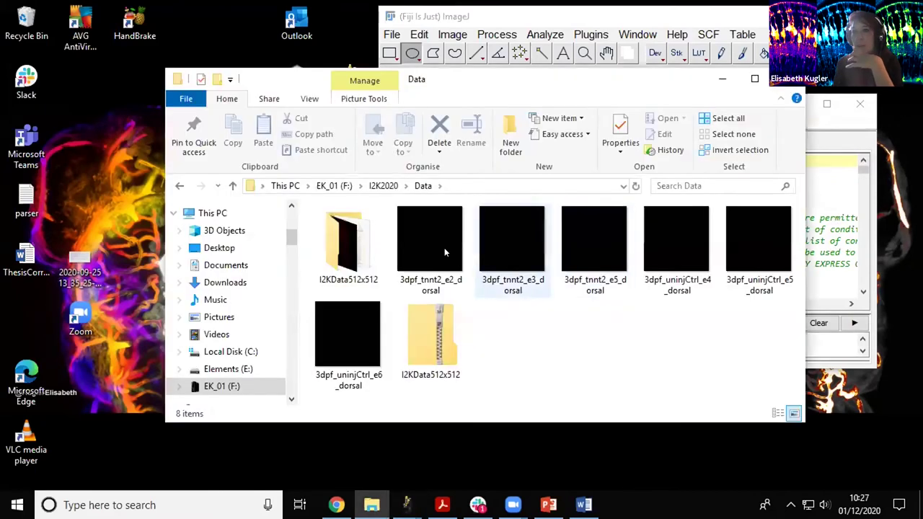
pyautogui.doubleClick(349, 242)
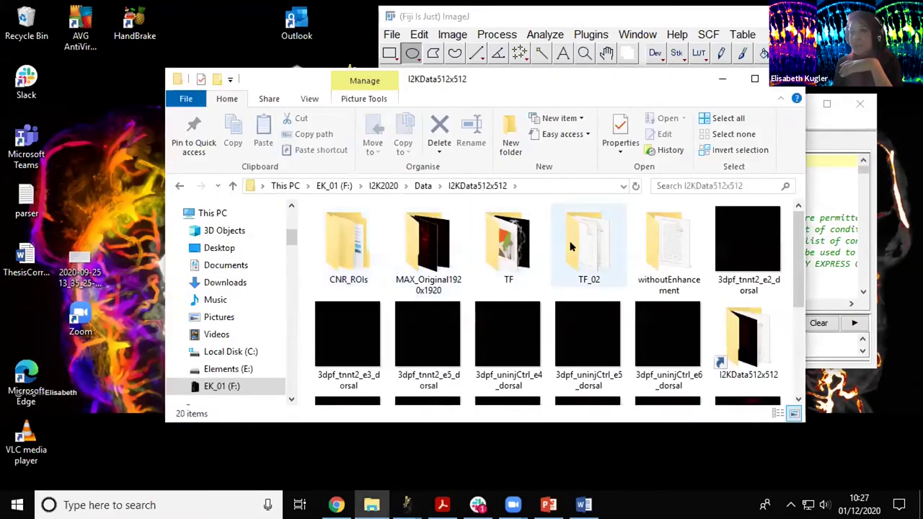
pyautogui.click(503, 249)
pyautogui.doubleClick(502, 249)
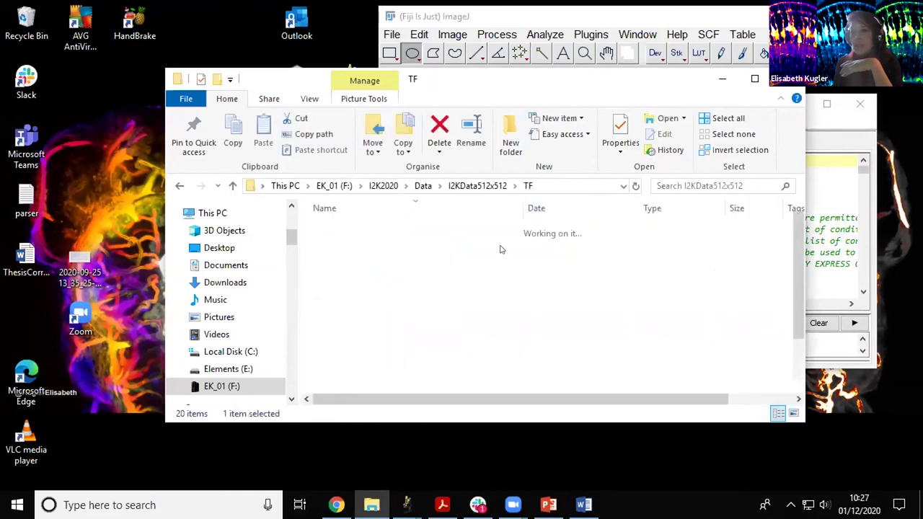
pyautogui.scroll(-2, 339, 371)
pyautogui.doubleClick(338, 371)
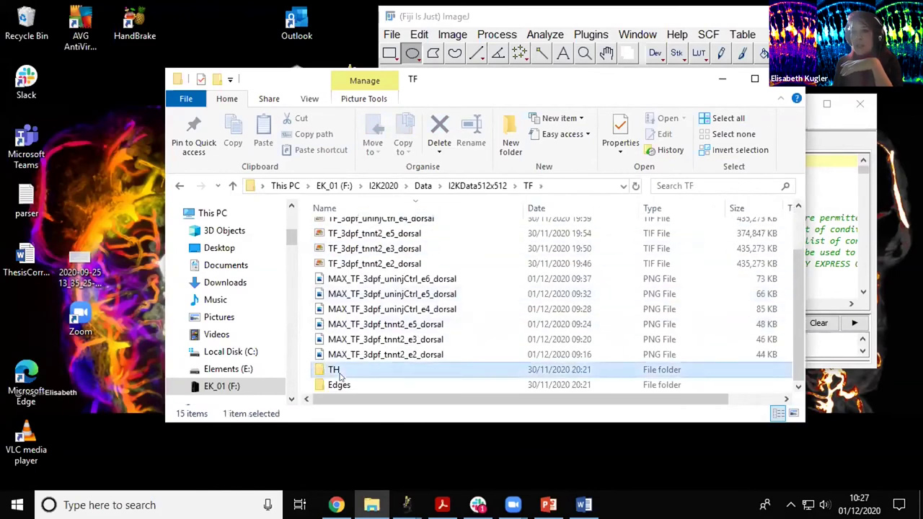
pyautogui.click(407, 358)
pyautogui.doubleClick(348, 242)
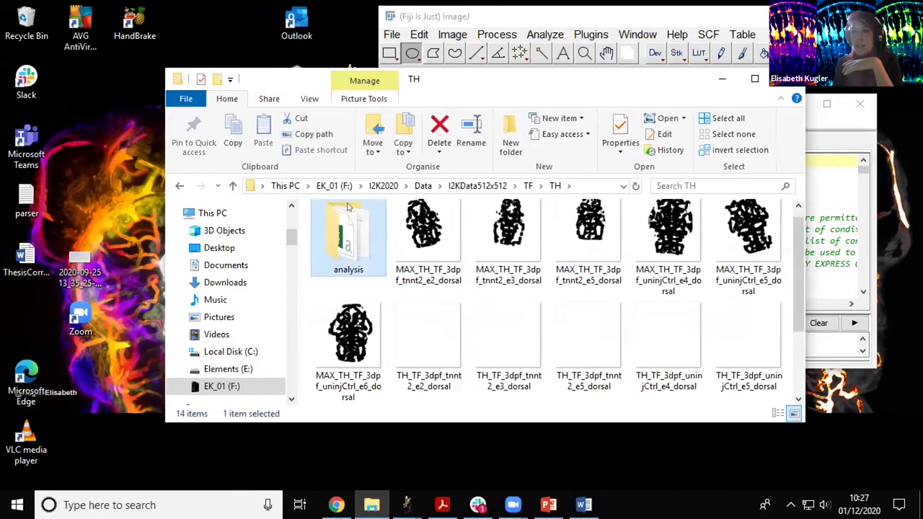
# - Look through the files in the analysis folder and open MAX_Skel_TH_TF_3dpf_uninjCtrl_e6_dorsal in Fiji
pyautogui.scroll(-3, 467, 265)
pyautogui.scroll(1, 467, 265)
pyautogui.scroll(-1, 476, 303)
pyautogui.click(706, 322)
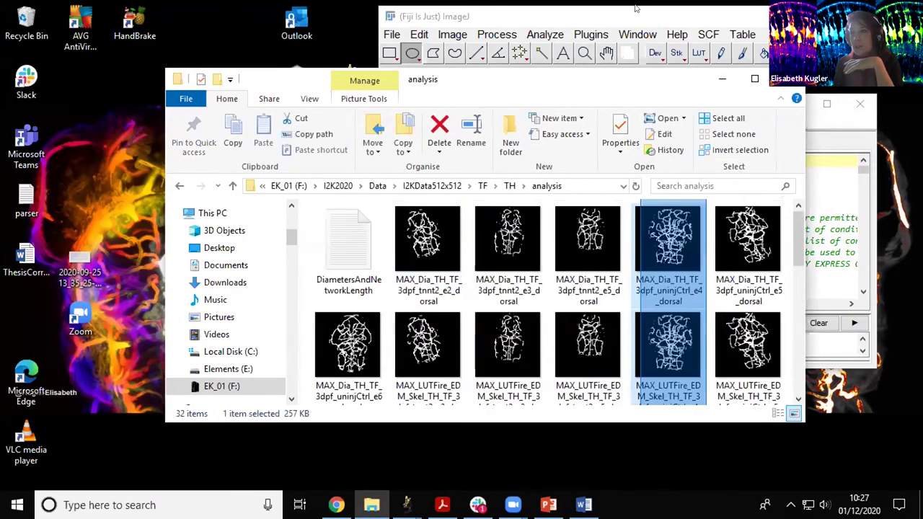
pyautogui.keyDown('shift'); pyautogui.click(647, 311); pyautogui.keyUp('shift')
pyautogui.scroll(-3, 677, 309)
pyautogui.scroll(1, 676, 308)
pyautogui.click(664, 317)
pyautogui.moveTo(350, 240); pyautogui.dragTo(525, 65)
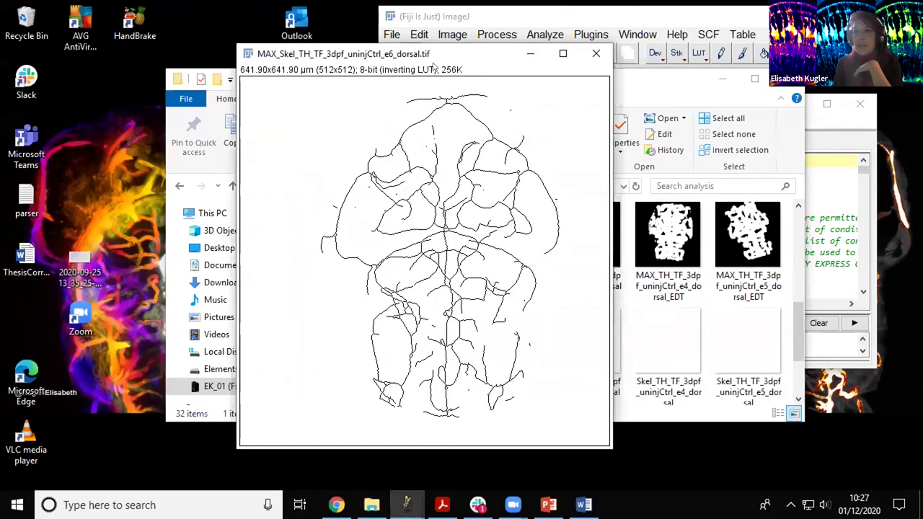
# - Review the Analyze Skeleton (2D/3D) options and prune cycle methods for the skeleton image, and dismiss the dialog without running the analysis
pyautogui.click(616, 20)
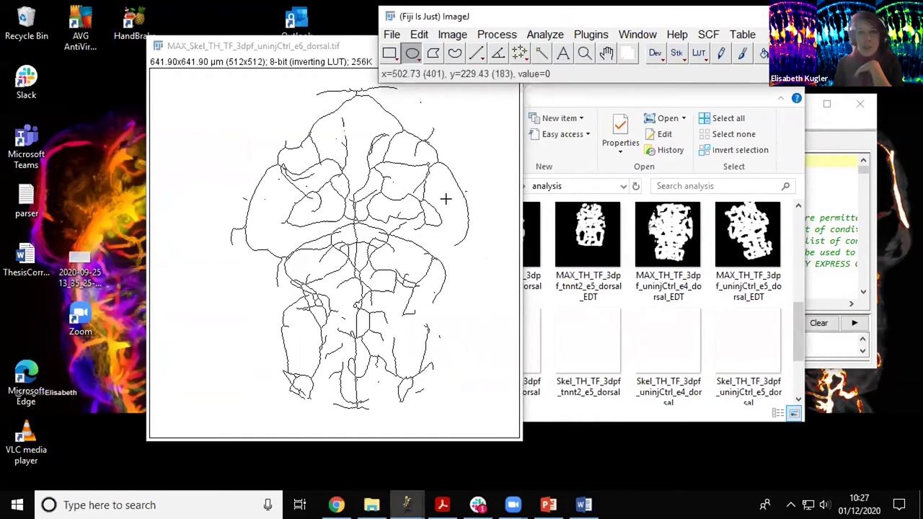
pyautogui.click(637, 34)
pyautogui.moveTo(590, 34)
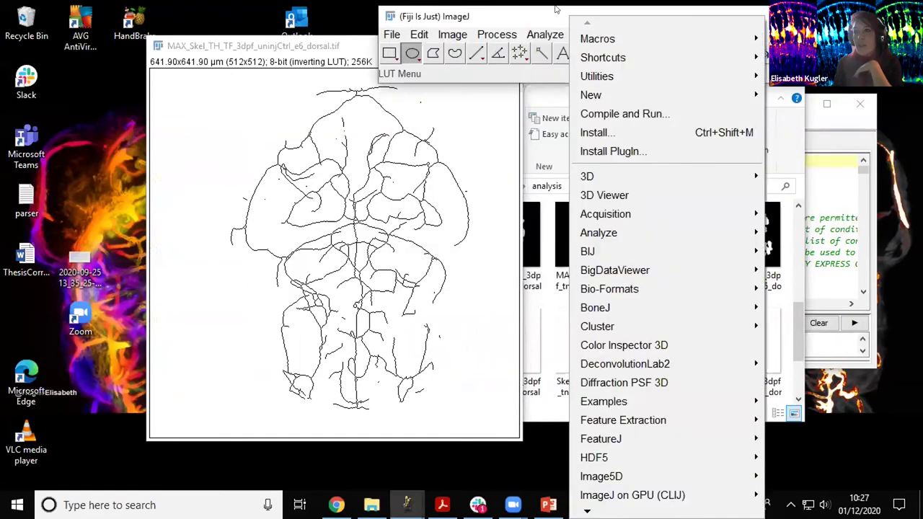
pyautogui.moveTo(544, 34)
pyautogui.moveTo(570, 346)
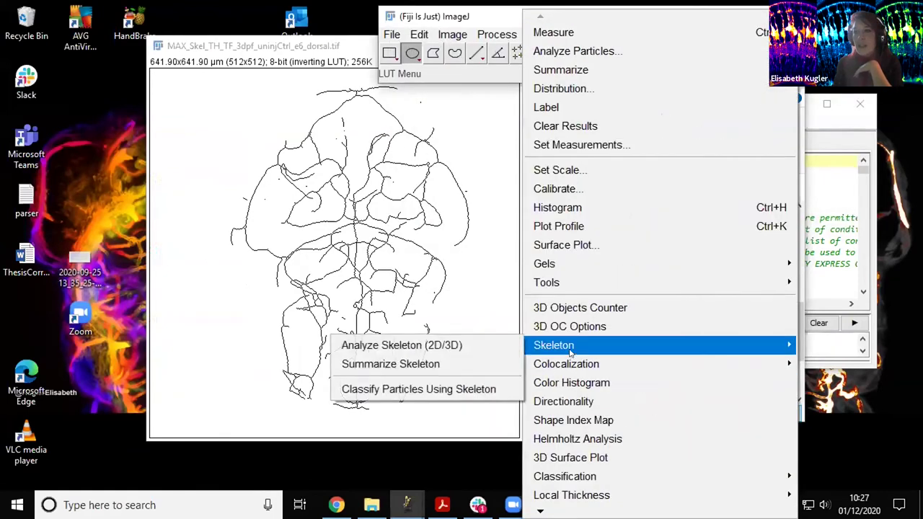
pyautogui.click(467, 349)
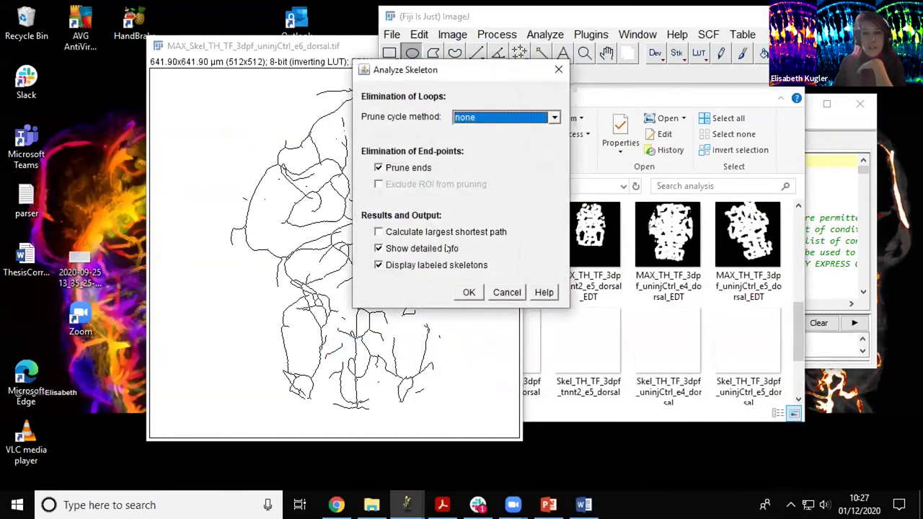
pyautogui.click(499, 116)
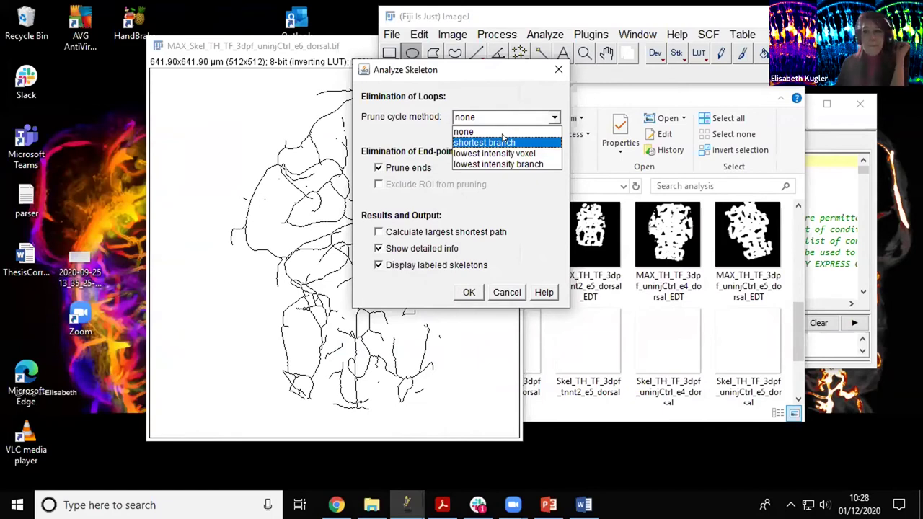
pyautogui.click(556, 79)
pyautogui.click(558, 70)
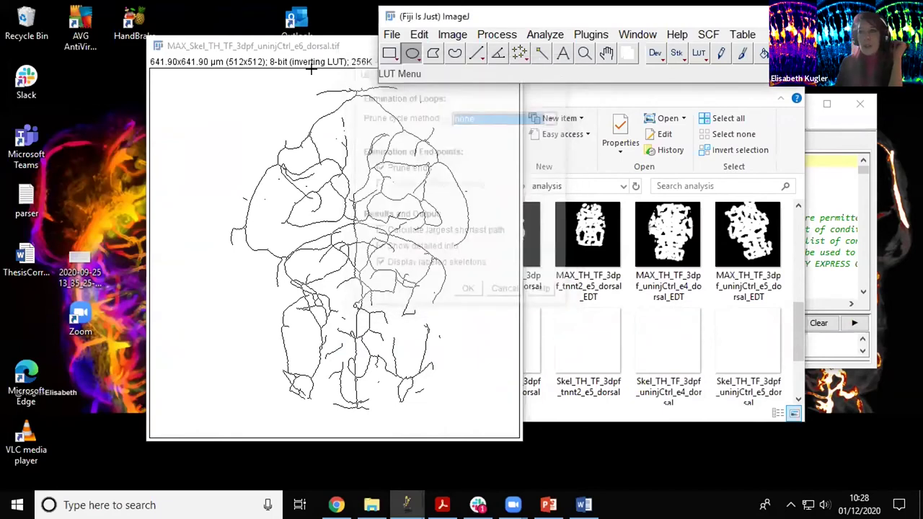
# - Close the uninjCtrl_e6 skeleton projection without saving changes
pyautogui.click(507, 46)
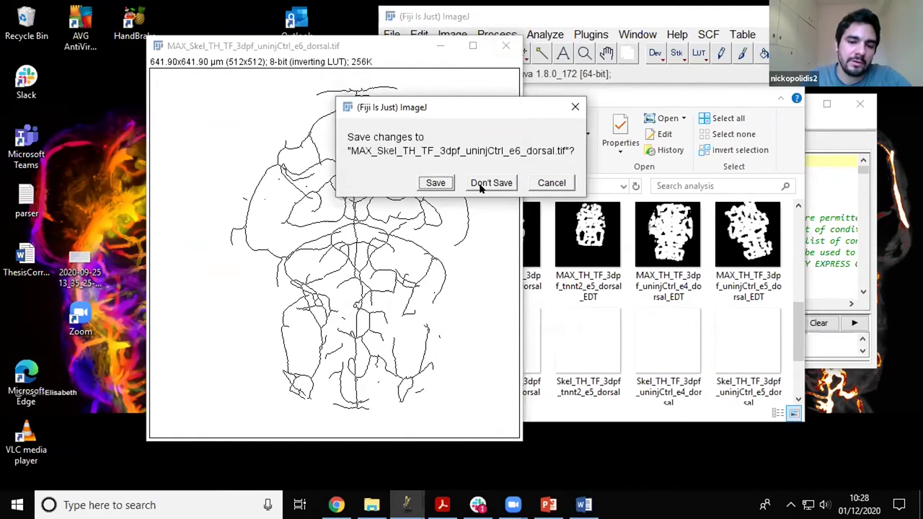
pyautogui.click(491, 183)
pyautogui.click(486, 101)
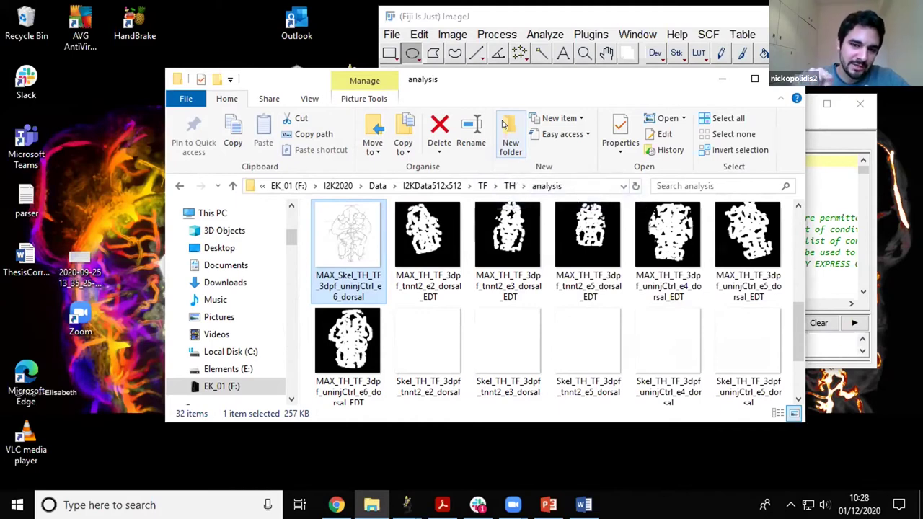
# - Look through the analysis output files and reopen MAX_Skel_TH_TF_3dpf_uninjCtrl_e6_dorsal in Fiji
pyautogui.scroll(-2, 606, 314)
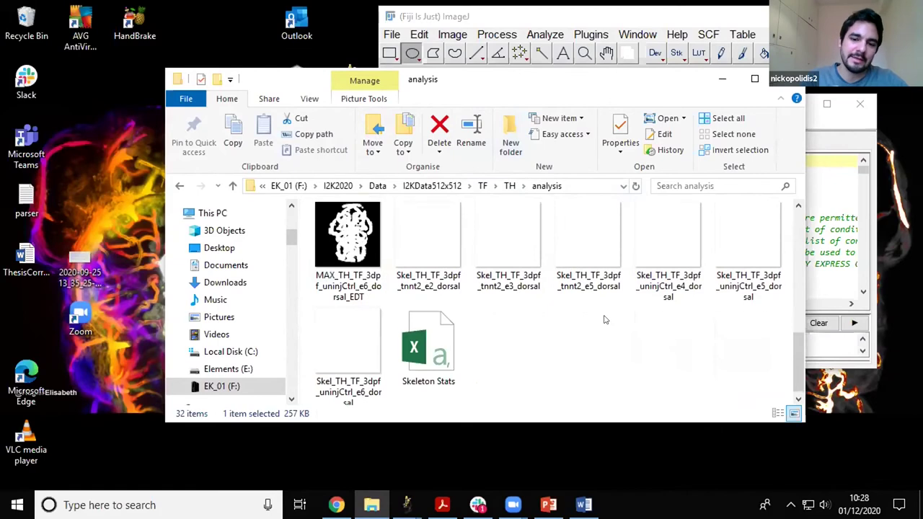
pyautogui.scroll(5, 606, 313)
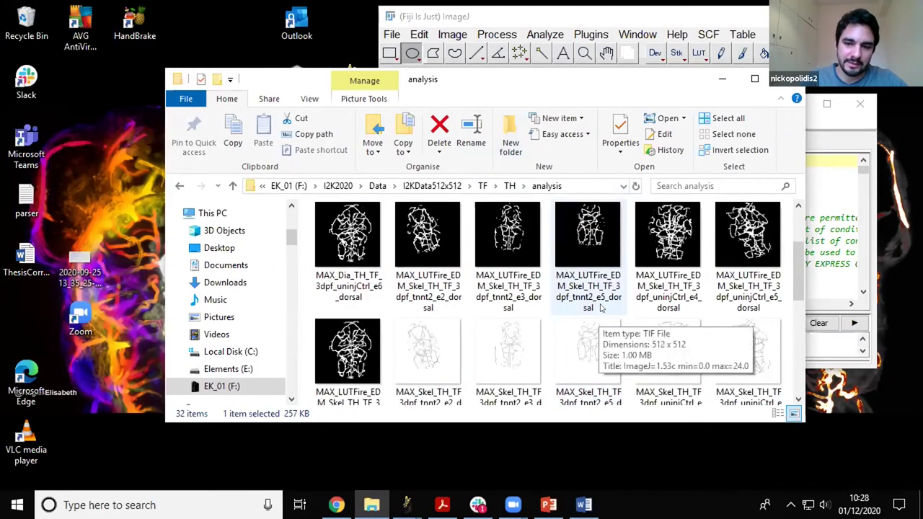
pyautogui.scroll(1, 604, 307)
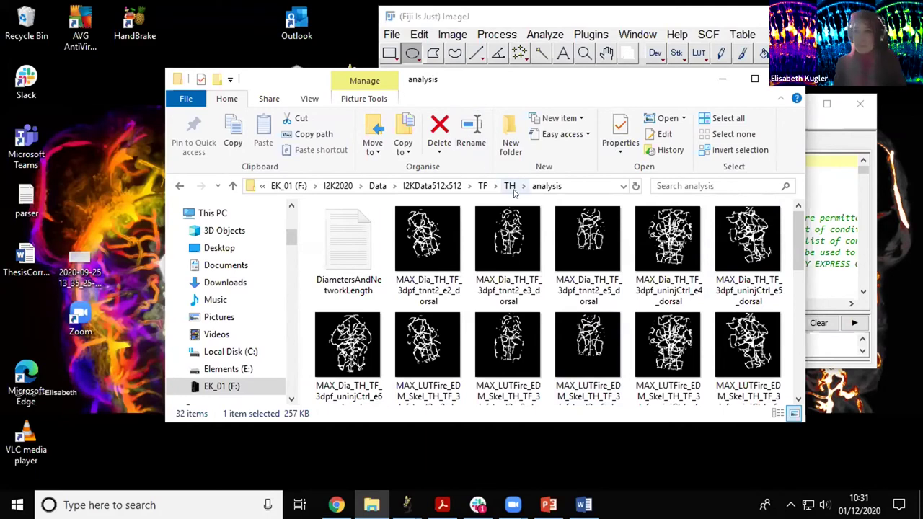
pyautogui.scroll(-3, 556, 265)
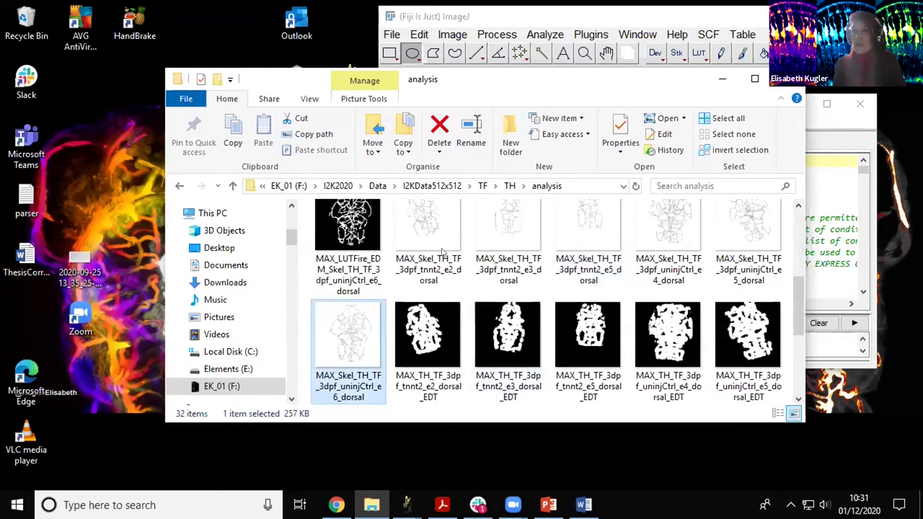
pyautogui.moveTo(346, 332); pyautogui.dragTo(443, 32)
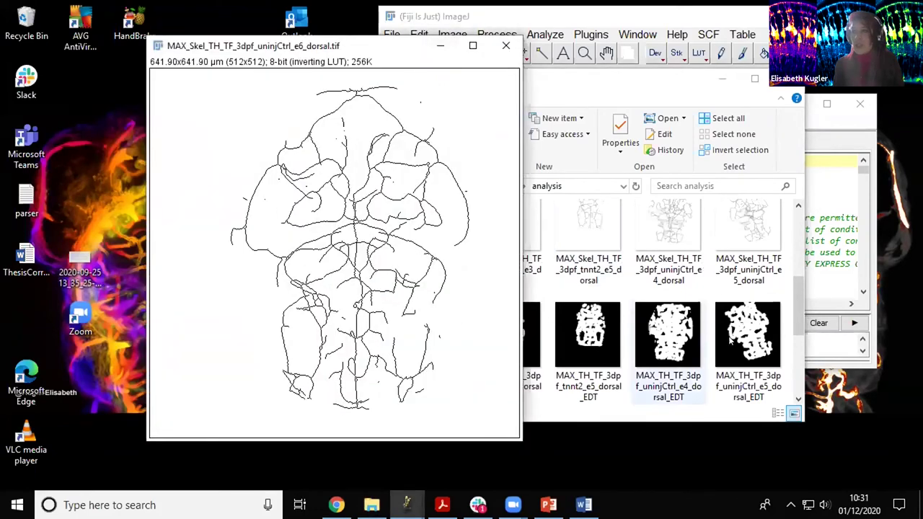
# - Open the distance map projection MAX_TH_TF_3dpf_tnnt2_e2_dorsal_EDT from the analysis folder in Fiji
pyautogui.click(766, 339)
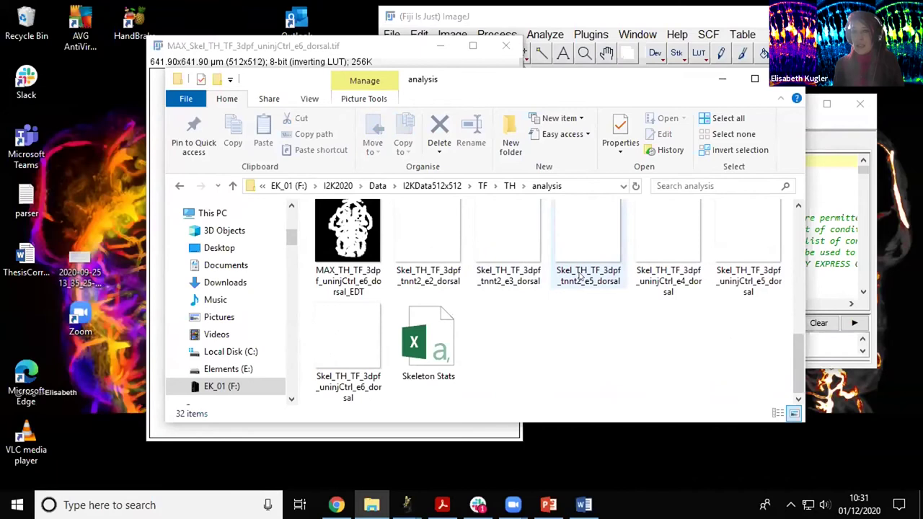
pyautogui.scroll(1, 577, 281)
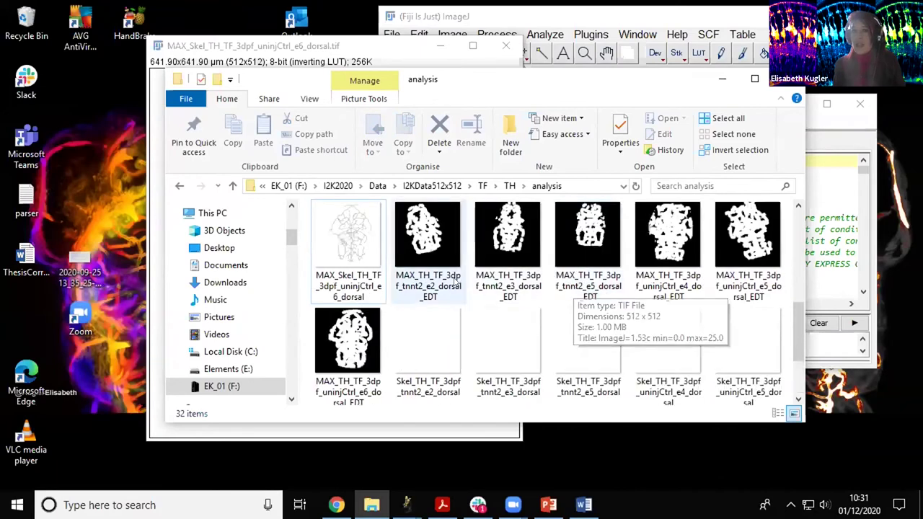
pyautogui.scroll(1, 572, 288)
pyautogui.moveTo(428, 354); pyautogui.dragTo(573, 19)
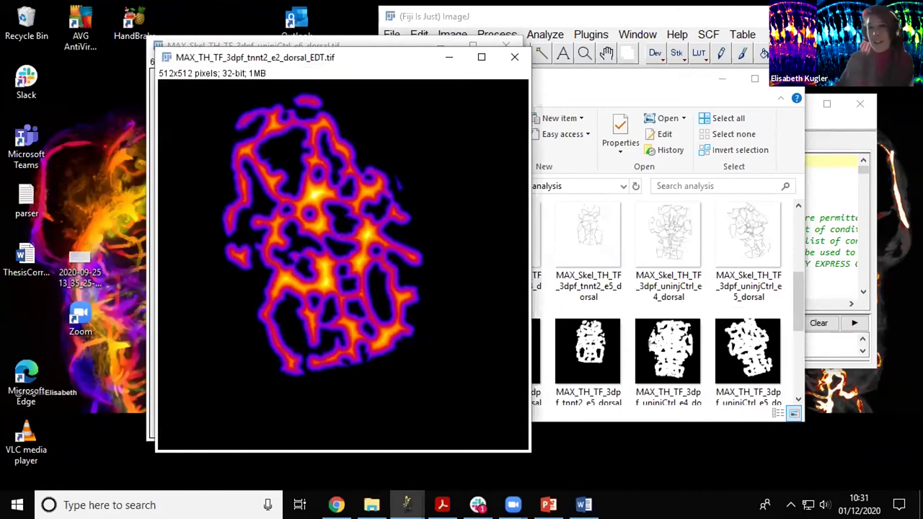
# - Open the diameter projection MAX_Dia_TH_TF_3dpf_uninjCtrl_e6_dorsal from the analysis folder and bring the Fiji main window to the front
pyautogui.click(671, 100)
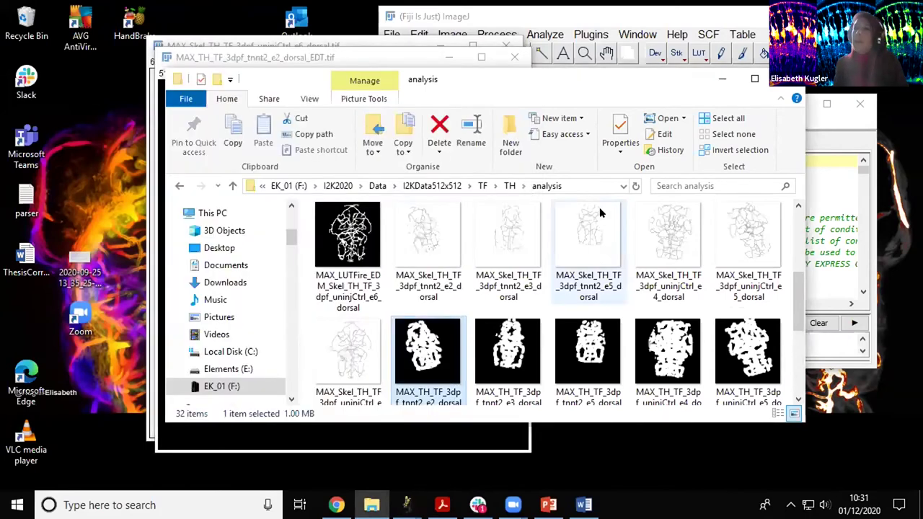
pyautogui.doubleClick(346, 238)
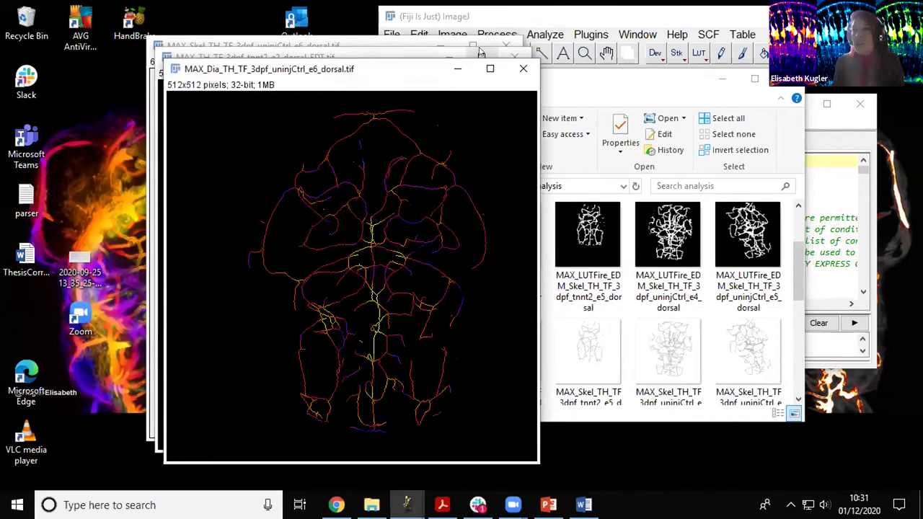
pyautogui.moveTo(508, 18); pyautogui.dragTo(523, 26)
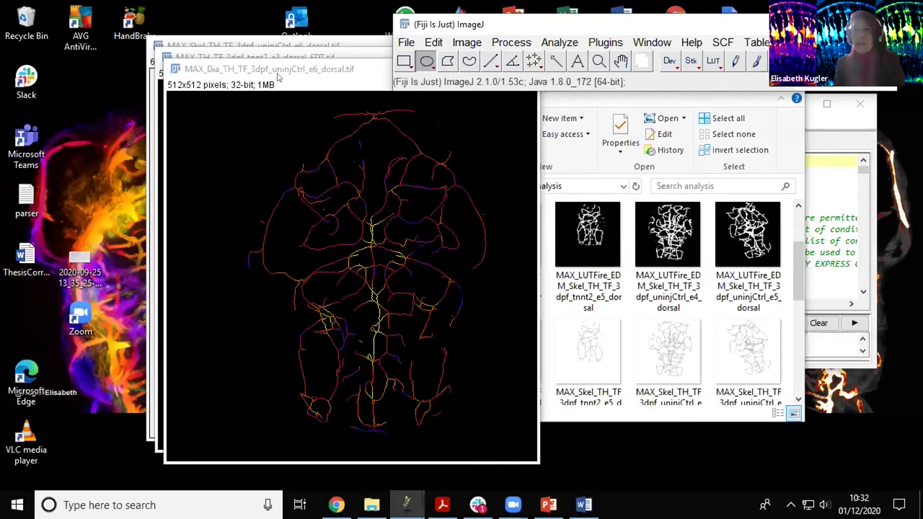
# - Close the open diameter, distance map and skeleton projection images
pyautogui.click(514, 69)
pyautogui.click(524, 70)
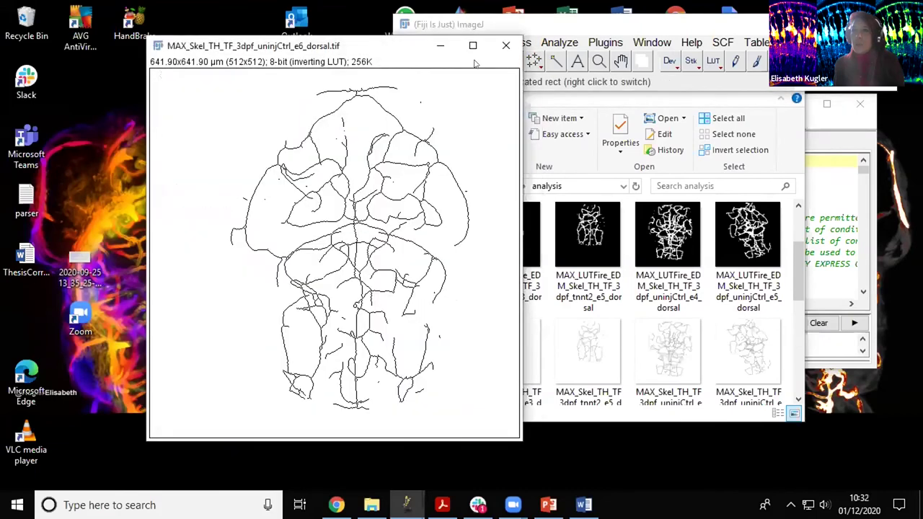
pyautogui.click(503, 45)
# - Open the DiametersAndNetworkLength text file, review the diameter and network length of each embryo, and close it
pyautogui.doubleClick(372, 250)
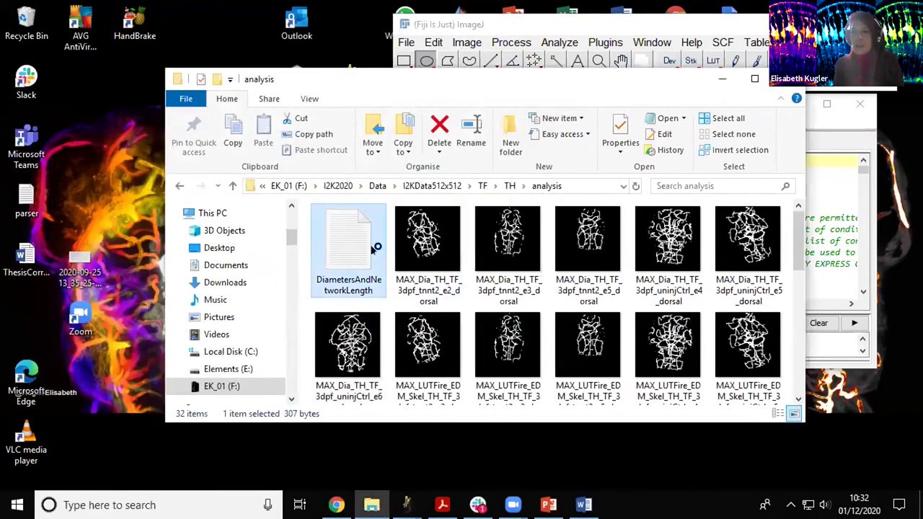
pyautogui.moveTo(535, 251); pyautogui.dragTo(481, 181)
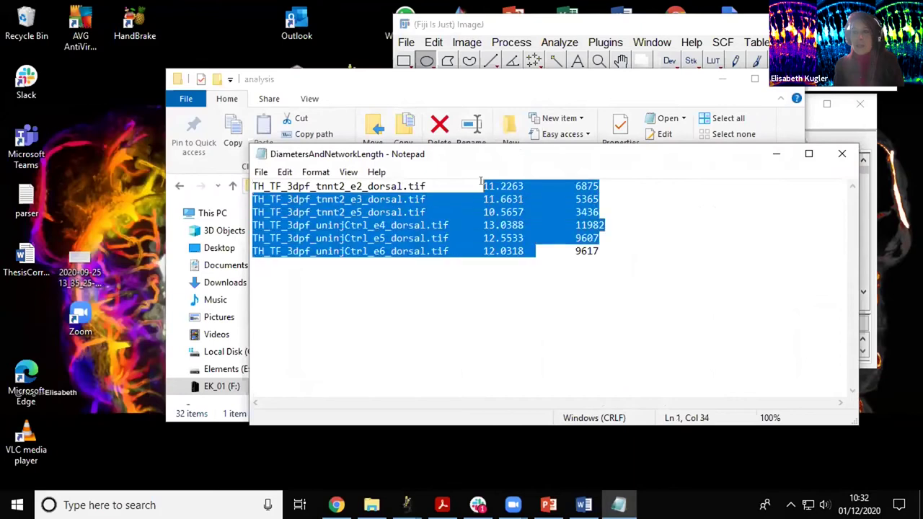
pyautogui.click(606, 252)
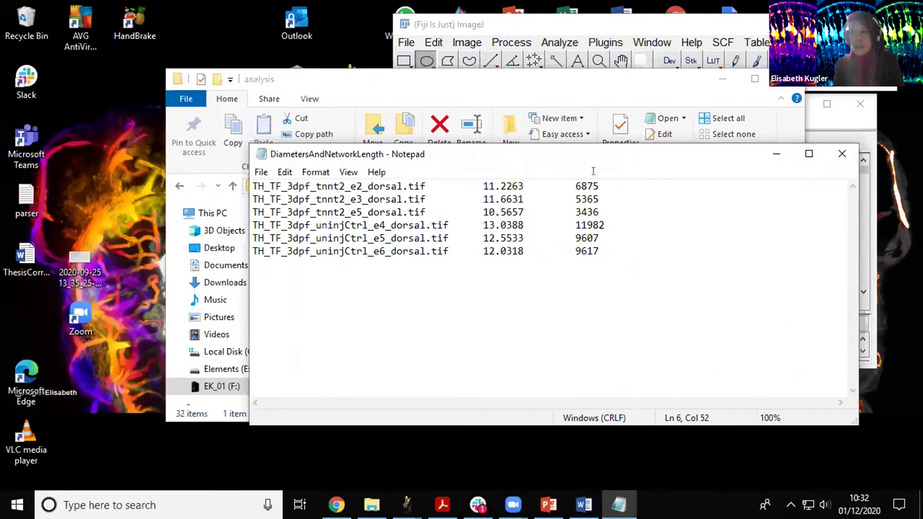
pyautogui.click(845, 154)
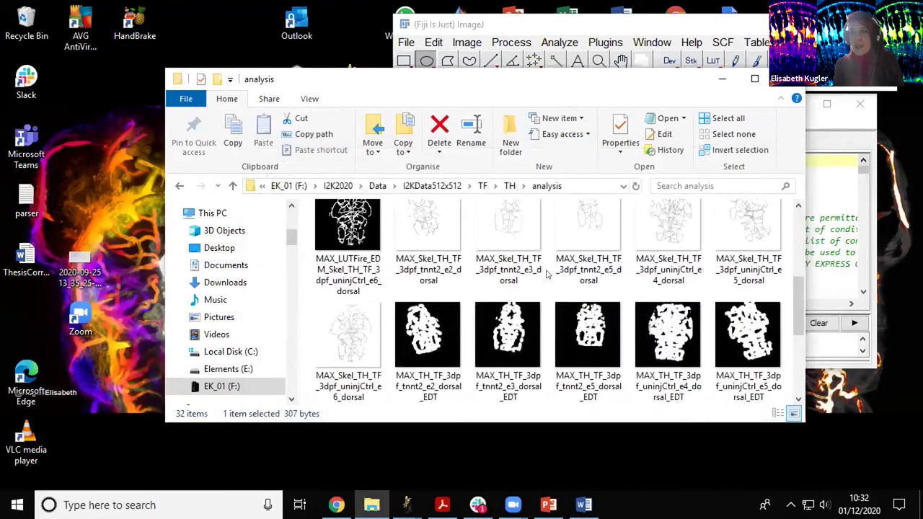
# - Open the Skeleton Stats file from the analysis folder in Excel and resize its window to show every column
pyautogui.scroll(-5, 447, 339)
pyautogui.click(453, 345)
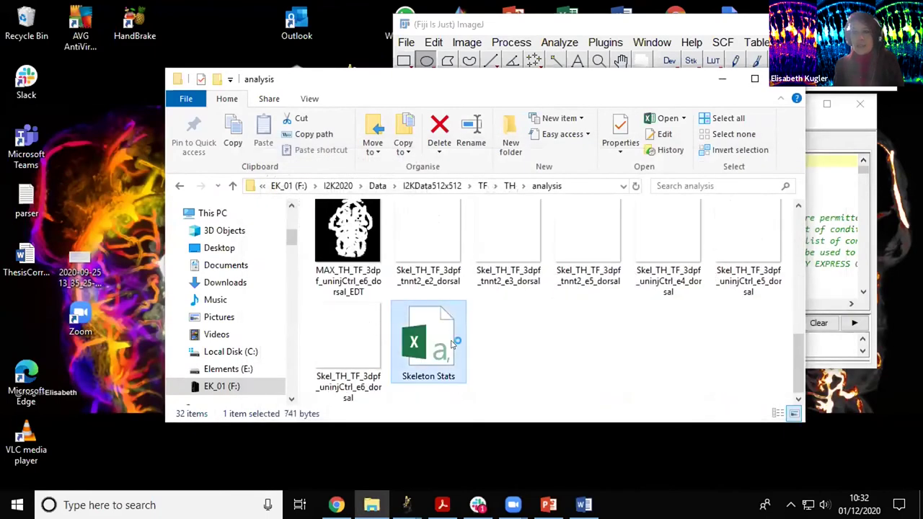
pyautogui.doubleClick(453, 345)
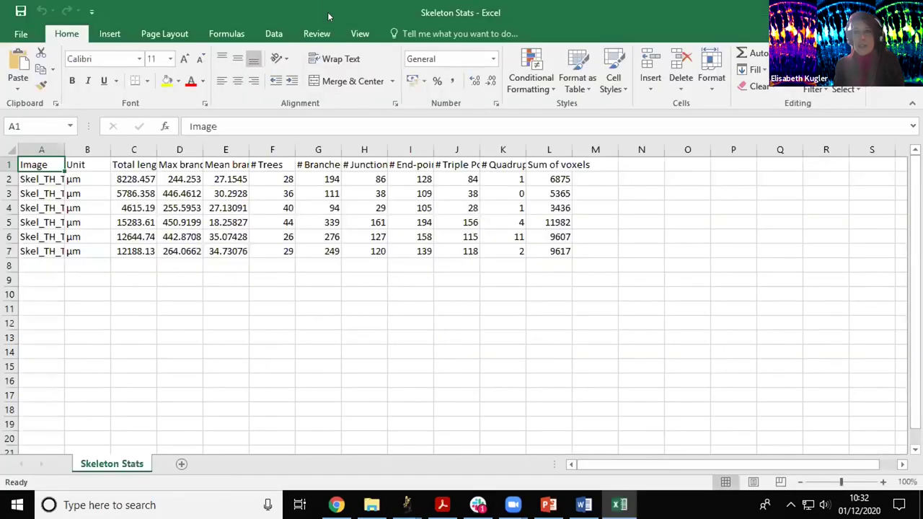
pyautogui.doubleClick(374, 18)
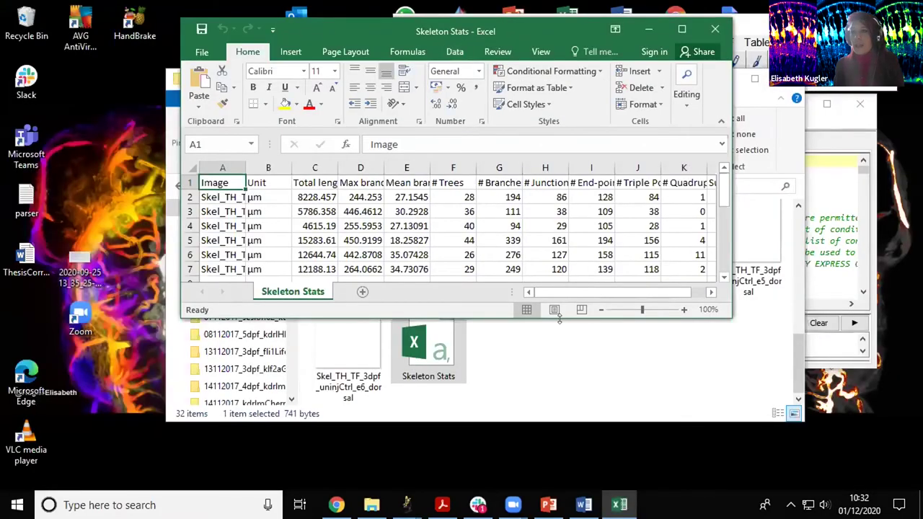
pyautogui.moveTo(567, 317); pyautogui.dragTo(570, 421)
pyautogui.moveTo(735, 234); pyautogui.dragTo(922, 234)
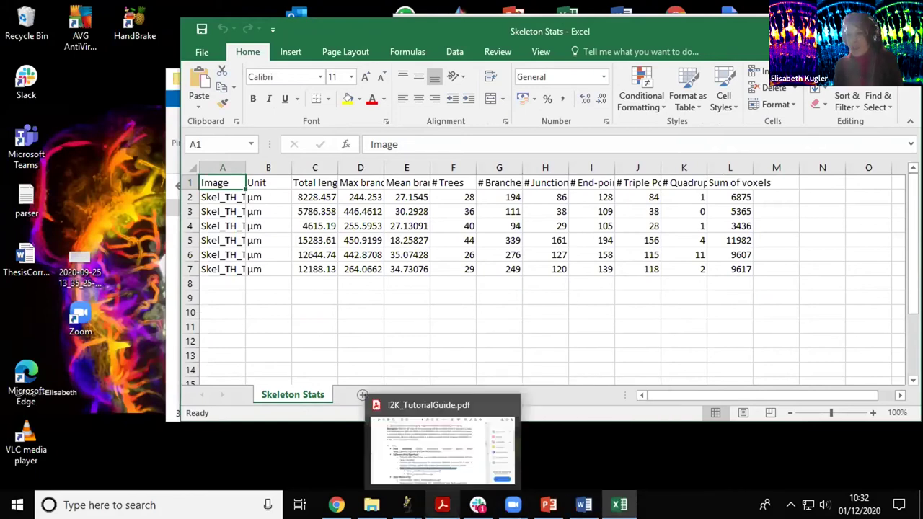
pyautogui.moveTo(407, 505)
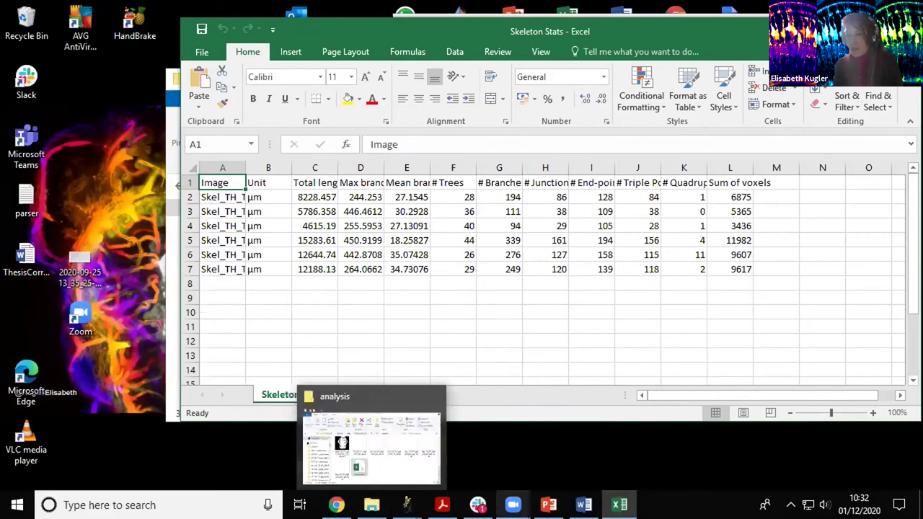
pyautogui.moveTo(548, 505)
pyautogui.moveTo(371, 505)
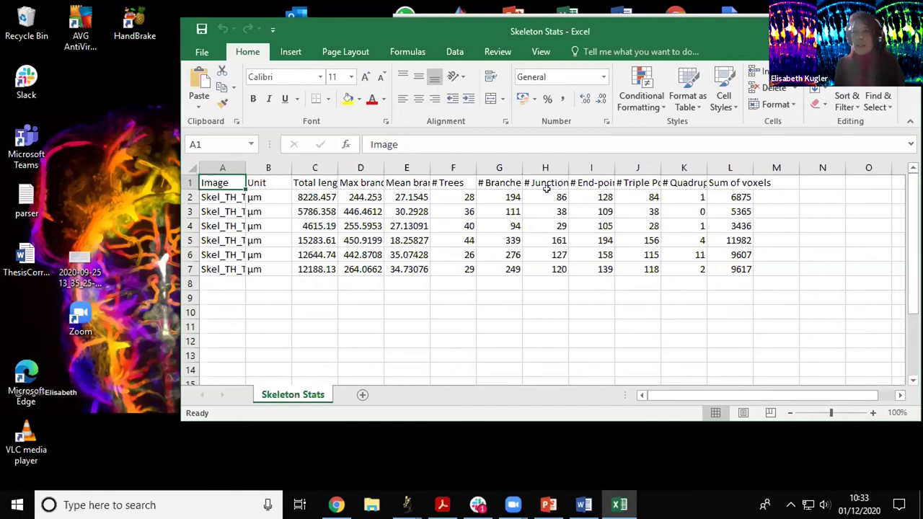
# - Examine the # Branches and # Junctions columns, comparing the junction counts of the tnnt2 embryos with the uninjected controls
pyautogui.moveTo(546, 196); pyautogui.dragTo(543, 225)
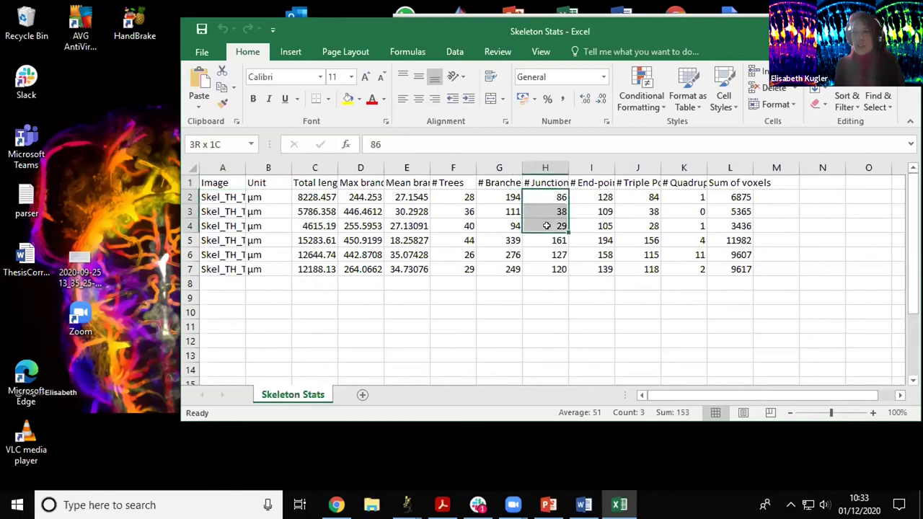
pyautogui.click(501, 179)
pyautogui.click(538, 180)
pyautogui.click(503, 184)
pyautogui.click(528, 182)
pyautogui.click(502, 185)
pyautogui.click(528, 181)
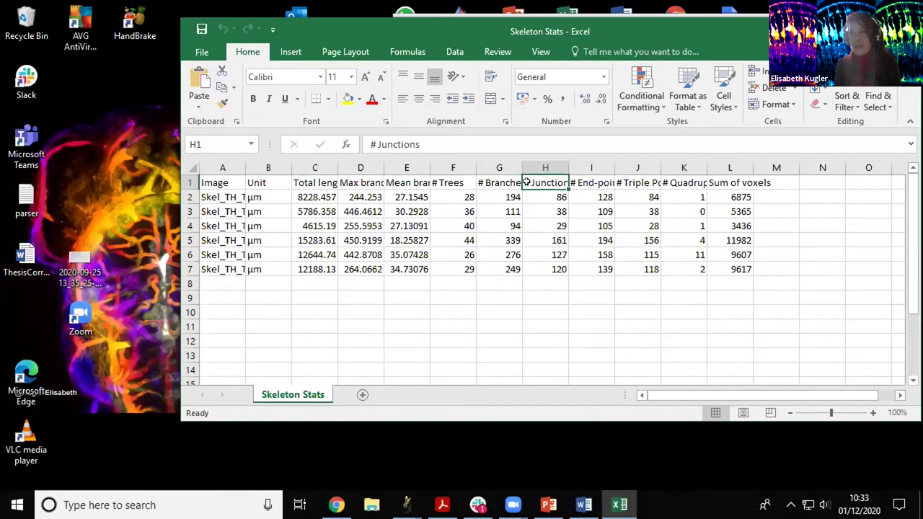
pyautogui.moveTo(529, 194); pyautogui.dragTo(538, 224)
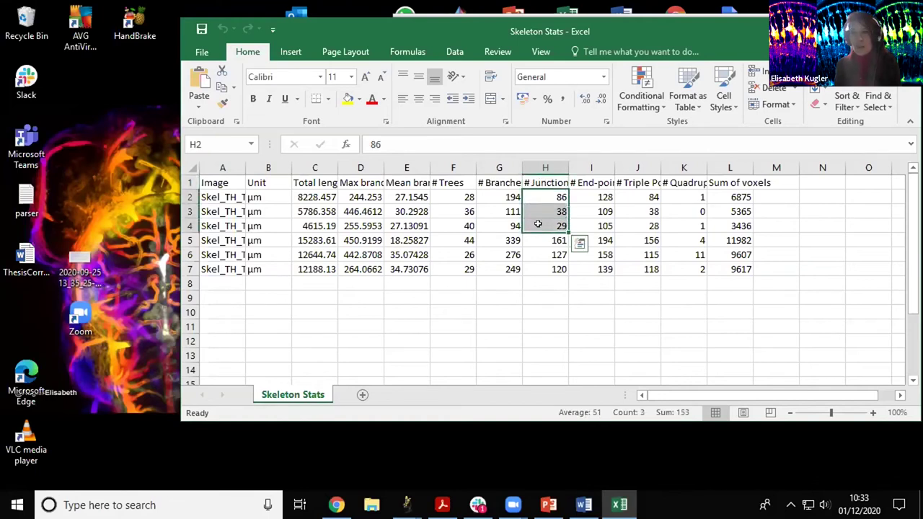
pyautogui.click(506, 181)
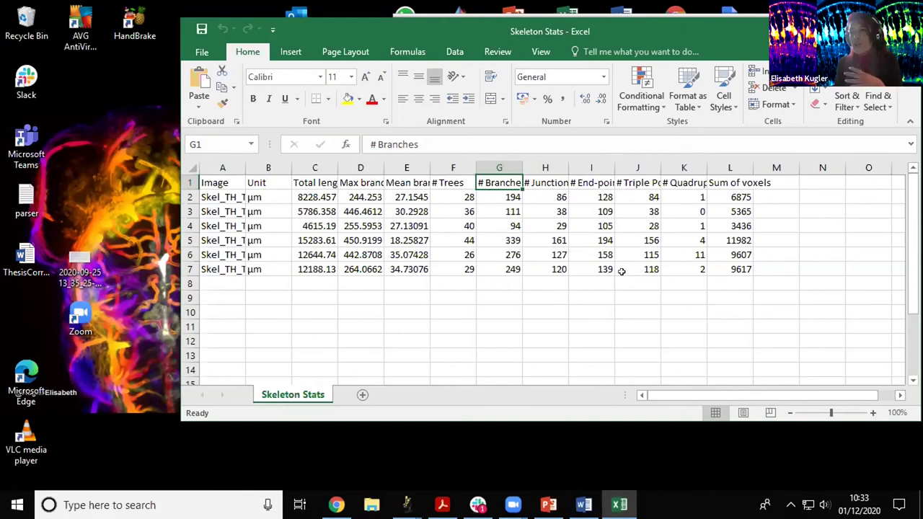
pyautogui.moveTo(549, 197); pyautogui.dragTo(551, 261)
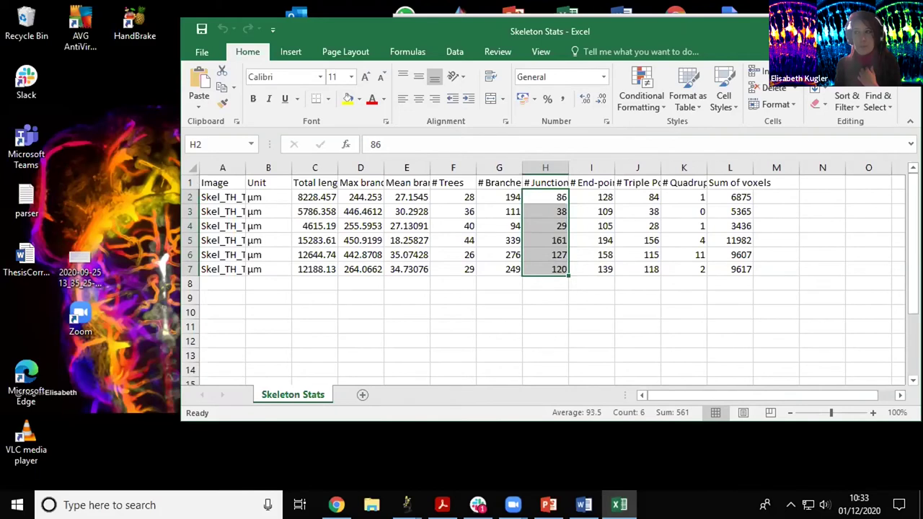
# - Close the Skeleton Stats workbook and open the I2K2020 folder in a new File Explorer window
pyautogui.hotkey('alt', 'F4')
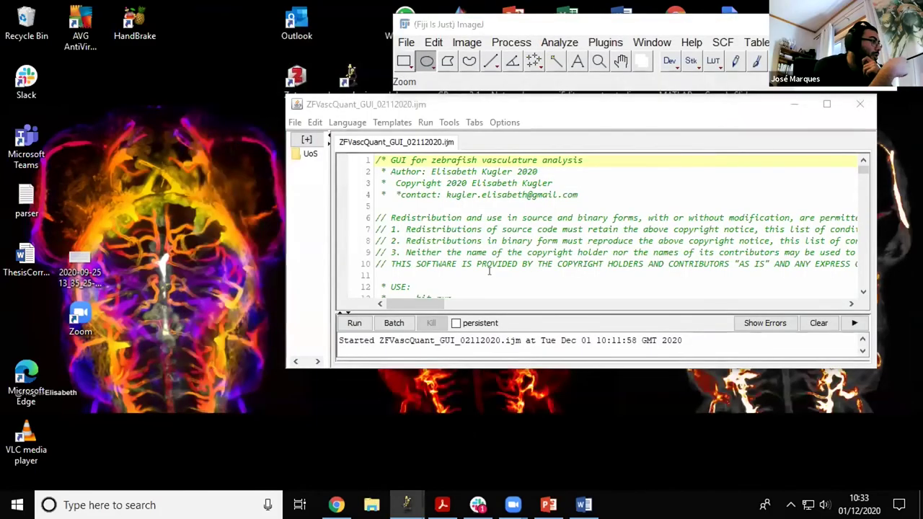
pyautogui.press('super+e')
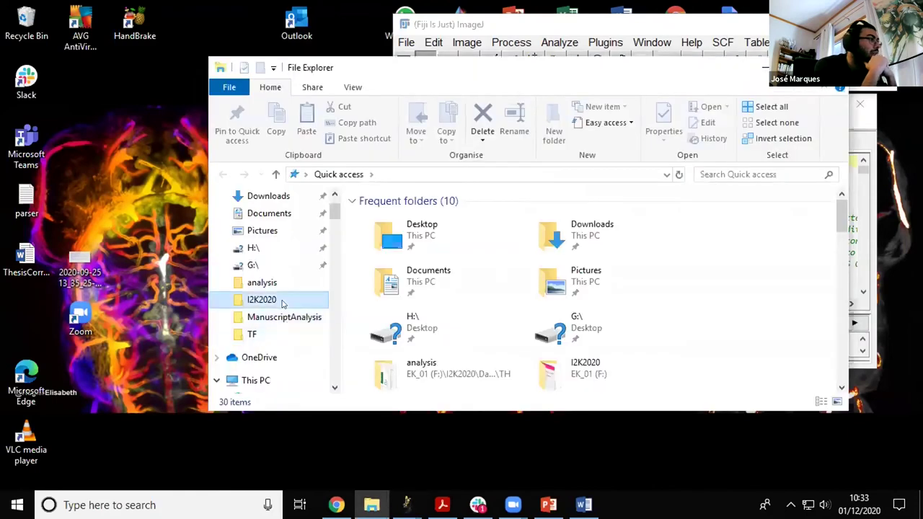
pyautogui.click(227, 301)
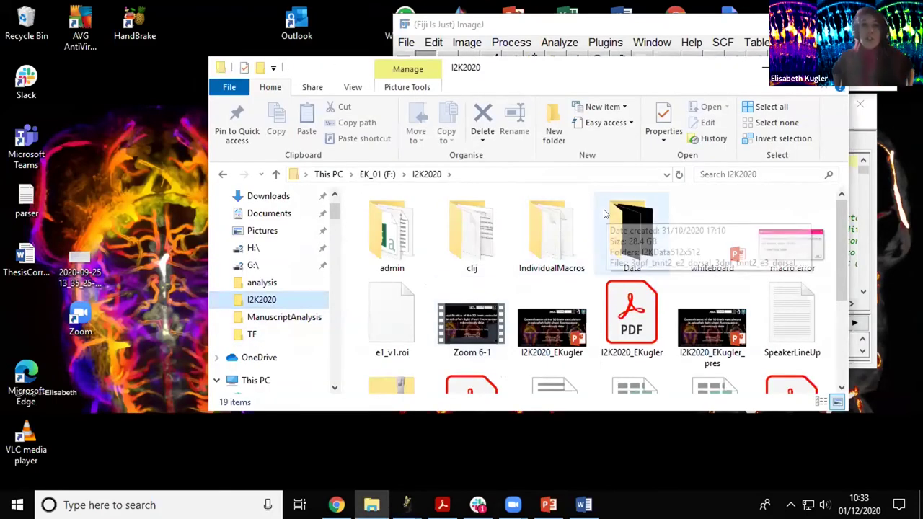